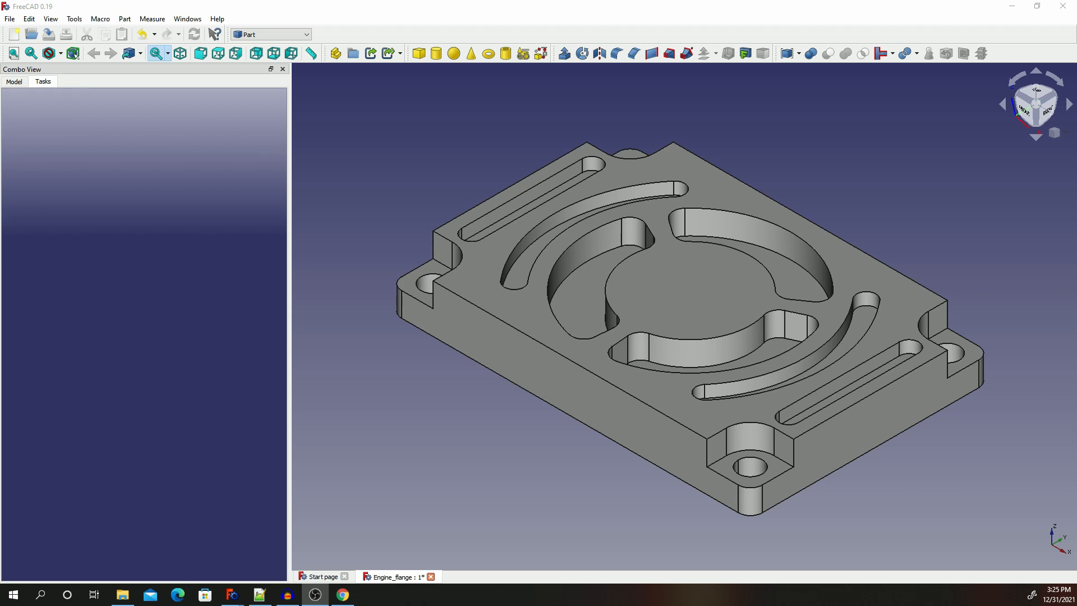
# Show the model tree, switch to Chrome, search for mcmaster carr and open the McMaster-Carr website.
pyautogui.click(22, 81)
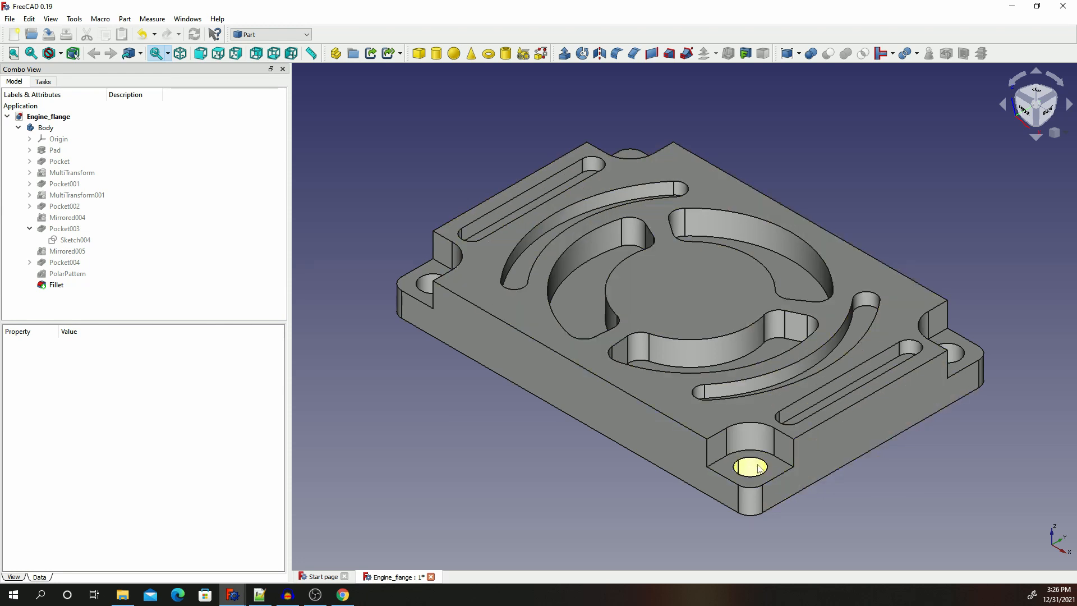
pyautogui.click(344, 595)
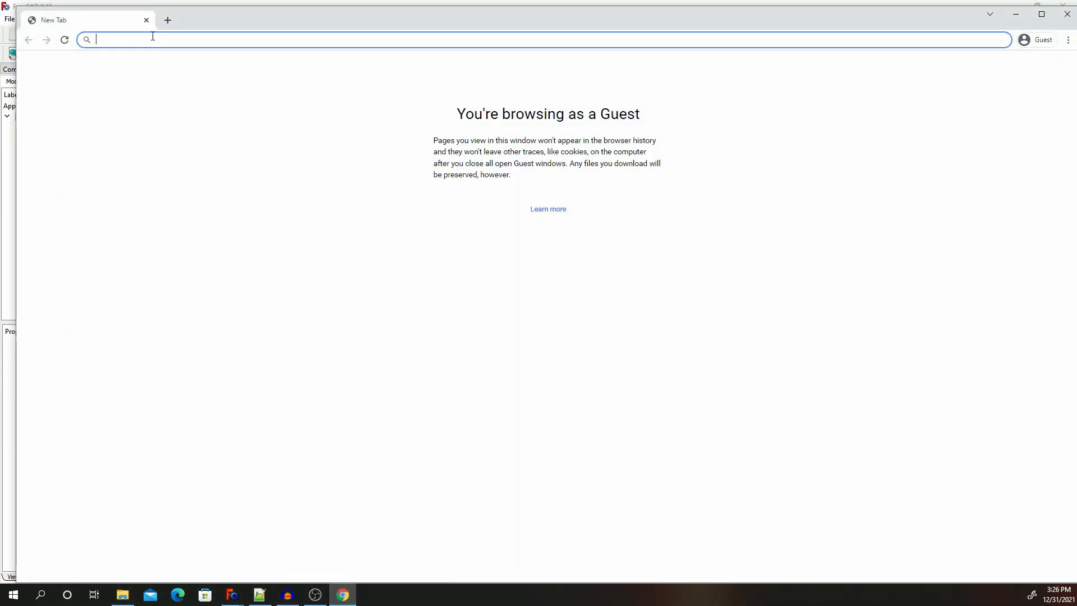
pyautogui.write('mac')
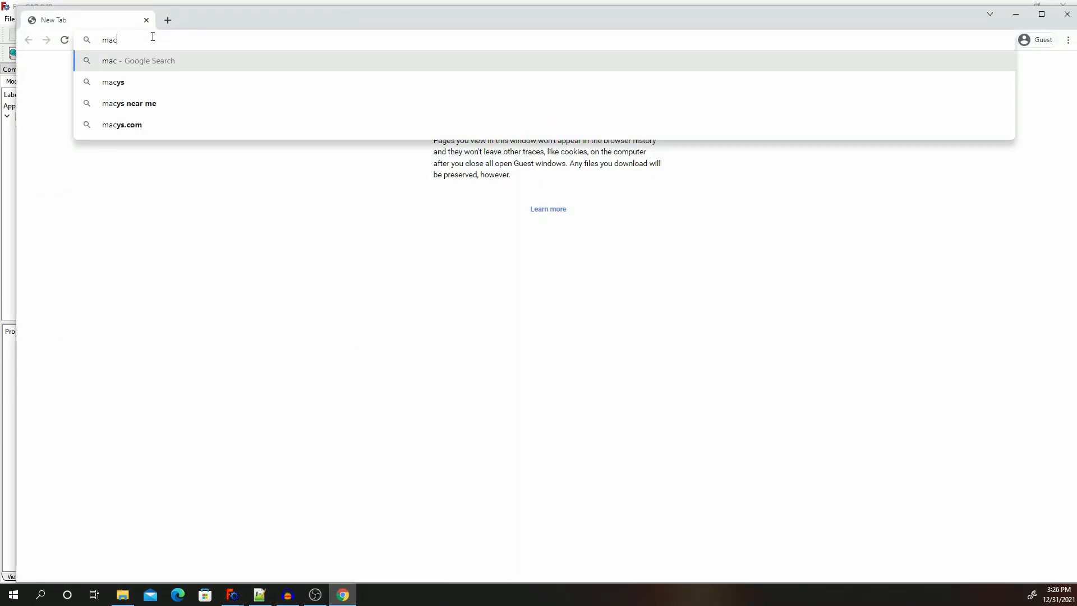
pyautogui.write('m')
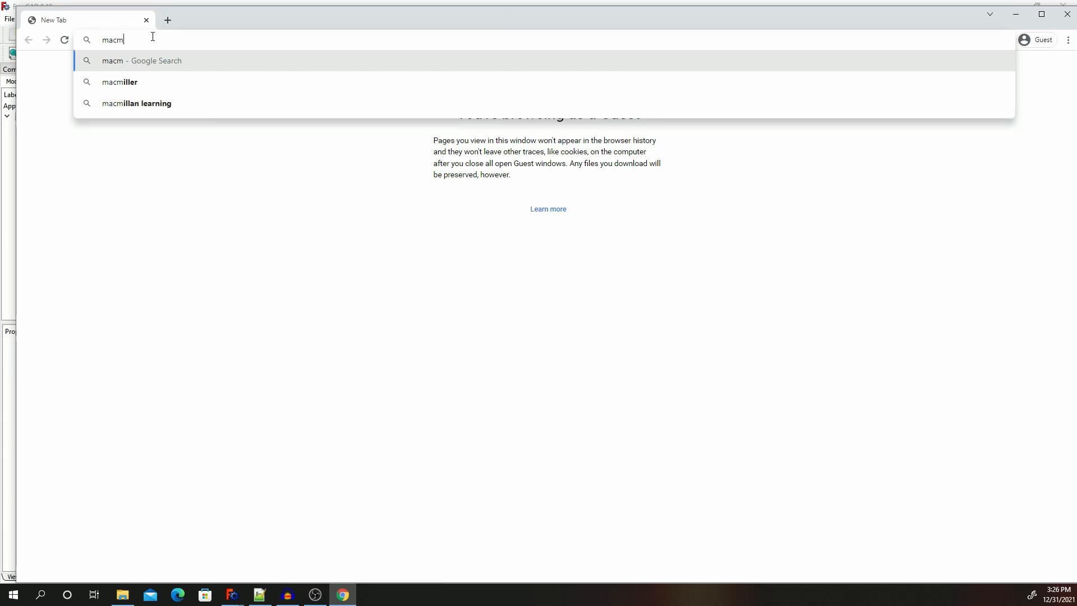
pyautogui.press('BackSpace')
pyautogui.press('BackSpace')
pyautogui.press('BackSpace')
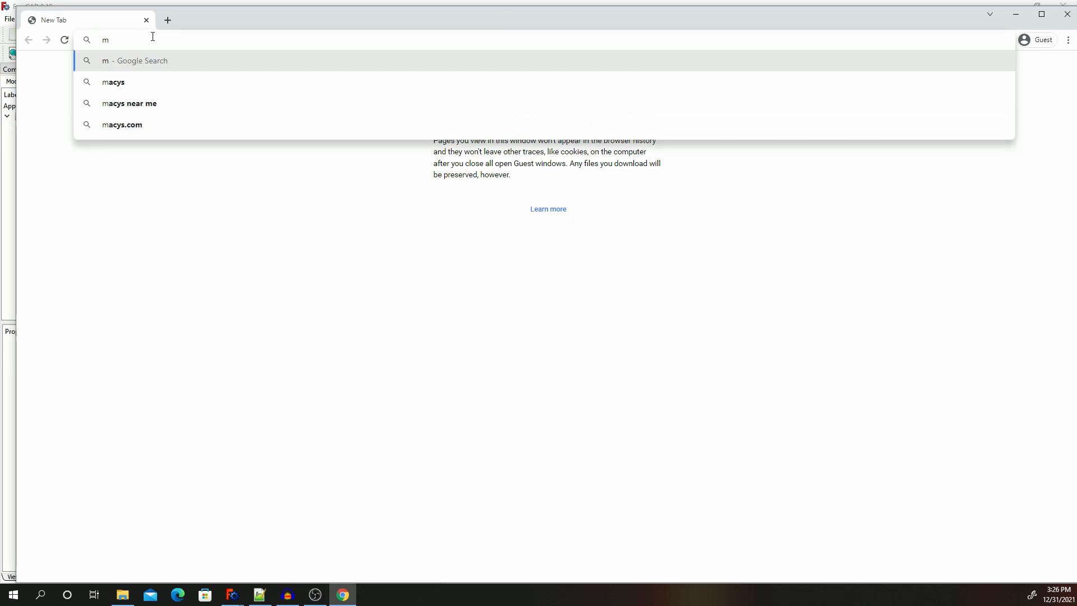
pyautogui.write('cmaster')
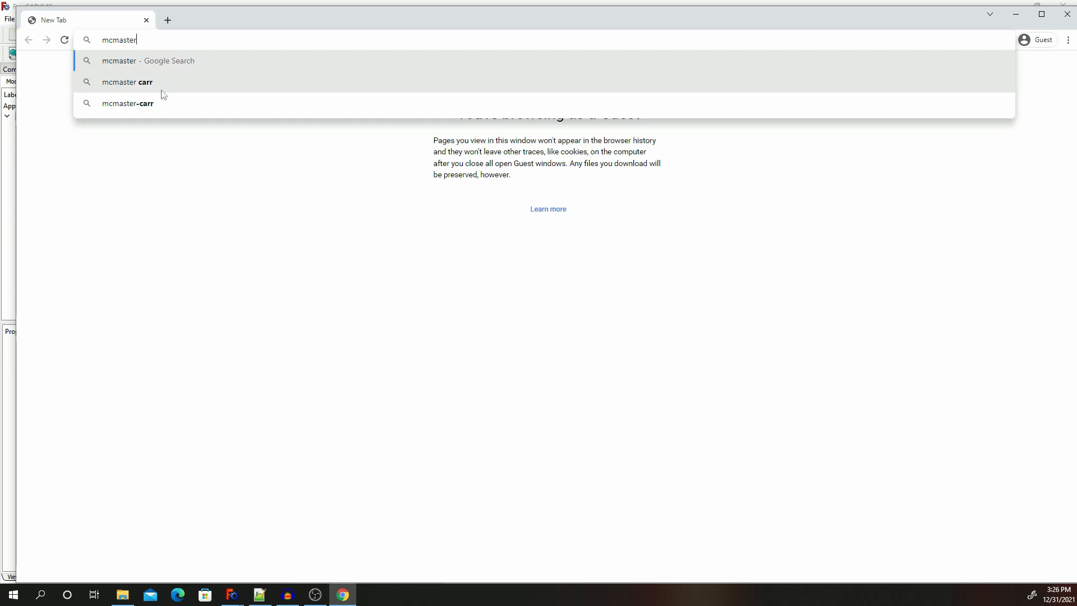
pyautogui.click(137, 83)
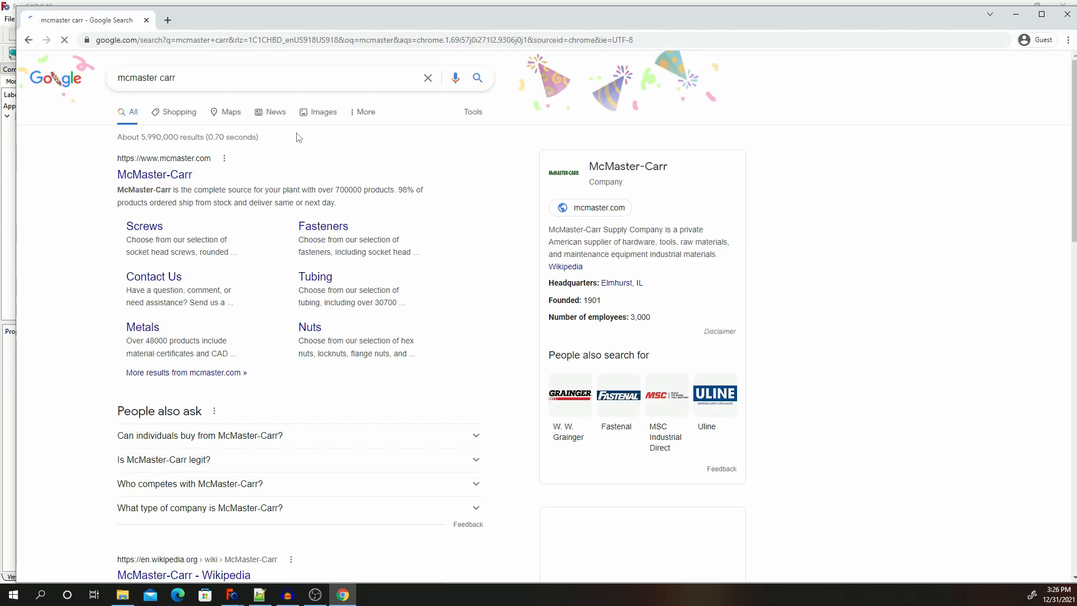
pyautogui.click(164, 176)
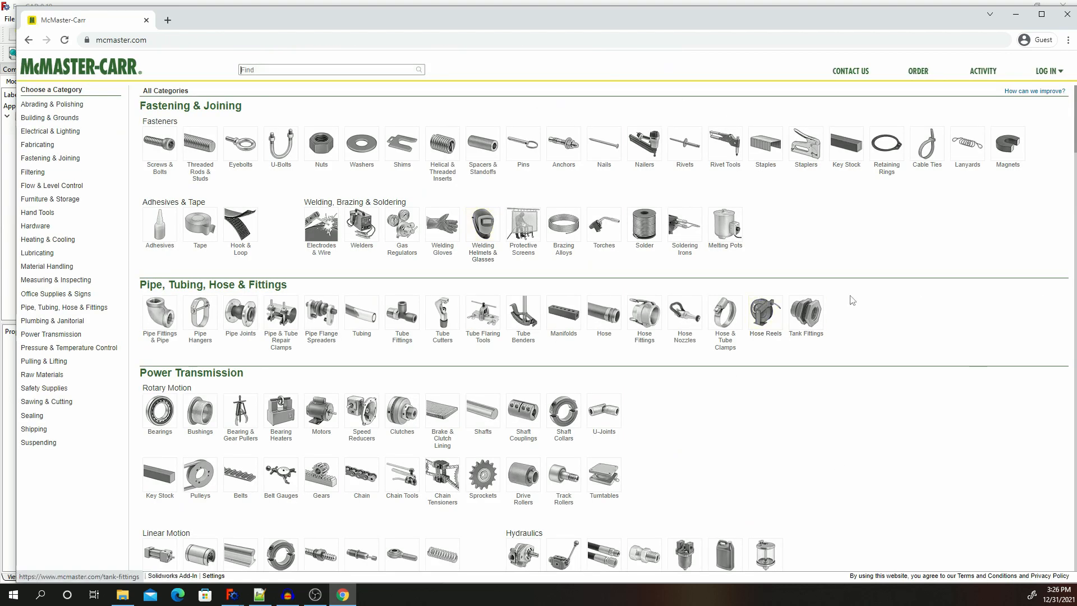
# Open the End Mills product category from the Machining section under Fabricating.
pyautogui.scroll(-4, 848, 314)
pyautogui.scroll(-7, 465, 283)
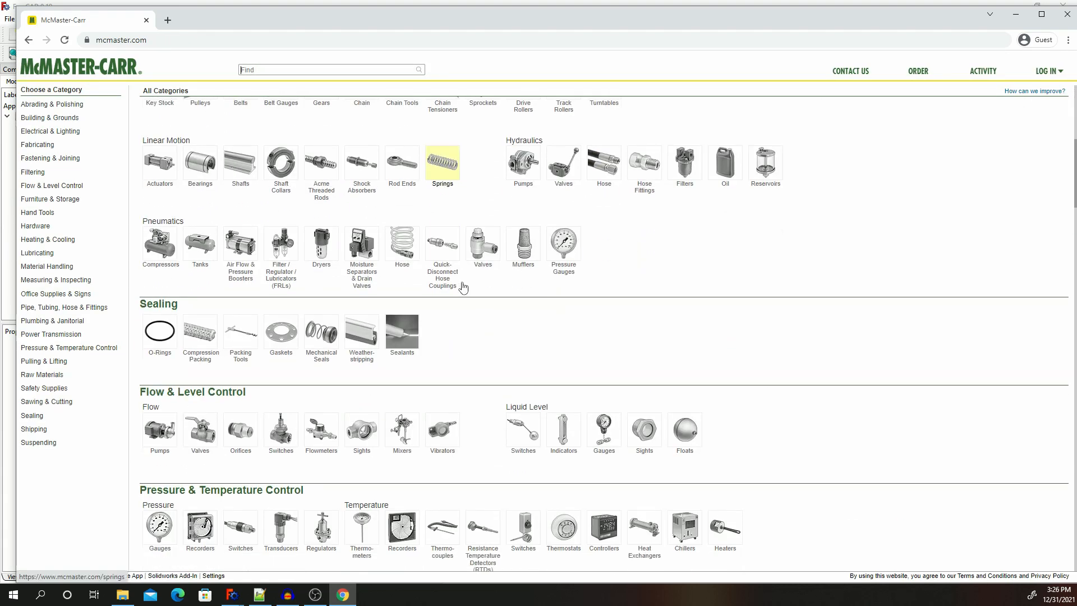
pyautogui.scroll(-2, 480, 226)
pyautogui.scroll(-5, 481, 226)
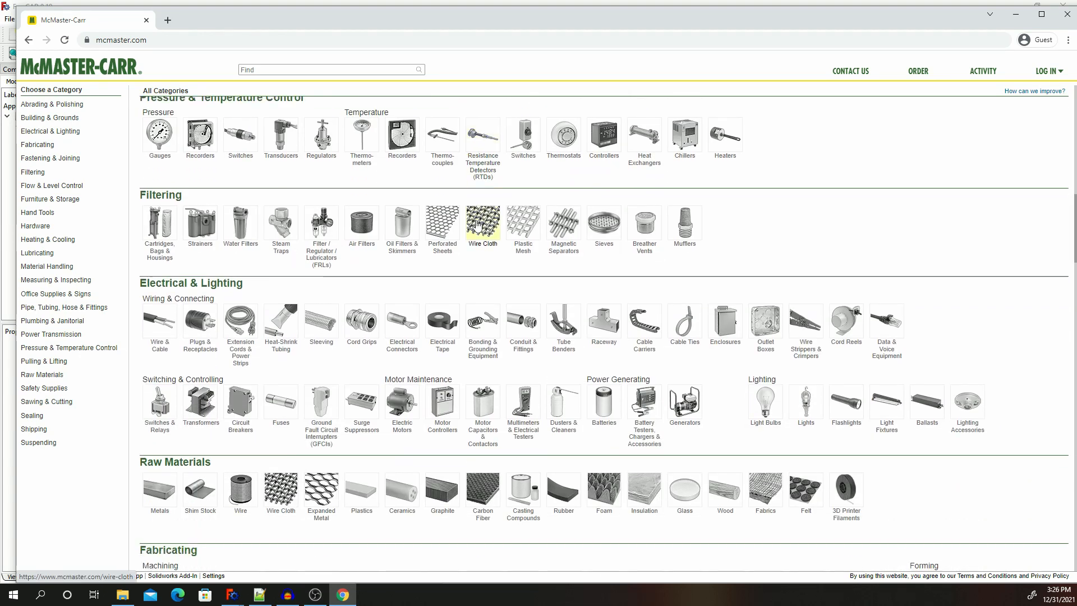
pyautogui.scroll(-2, 477, 224)
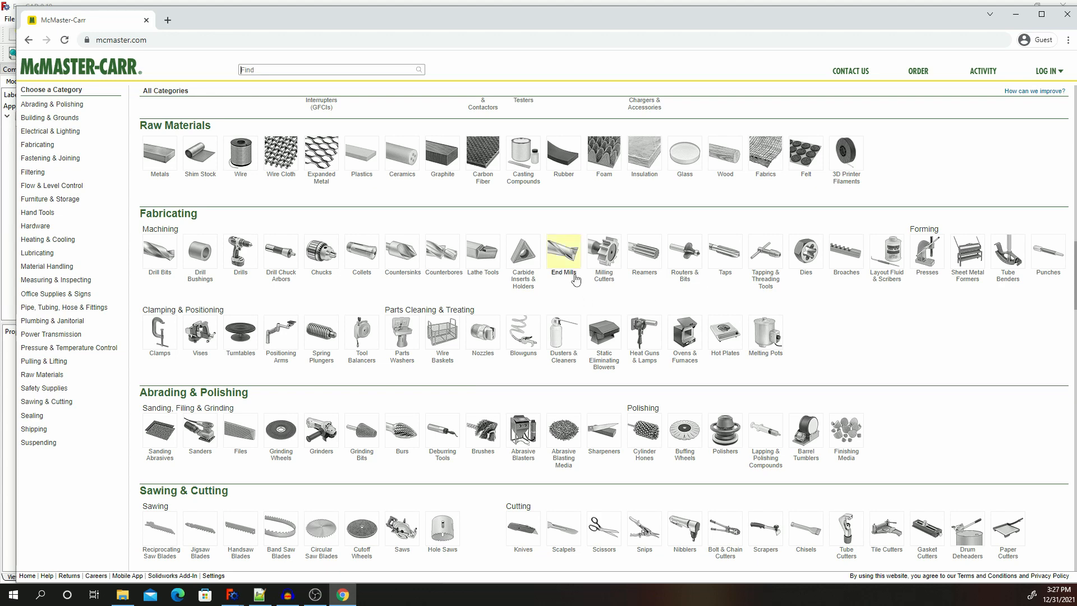
pyautogui.click(566, 259)
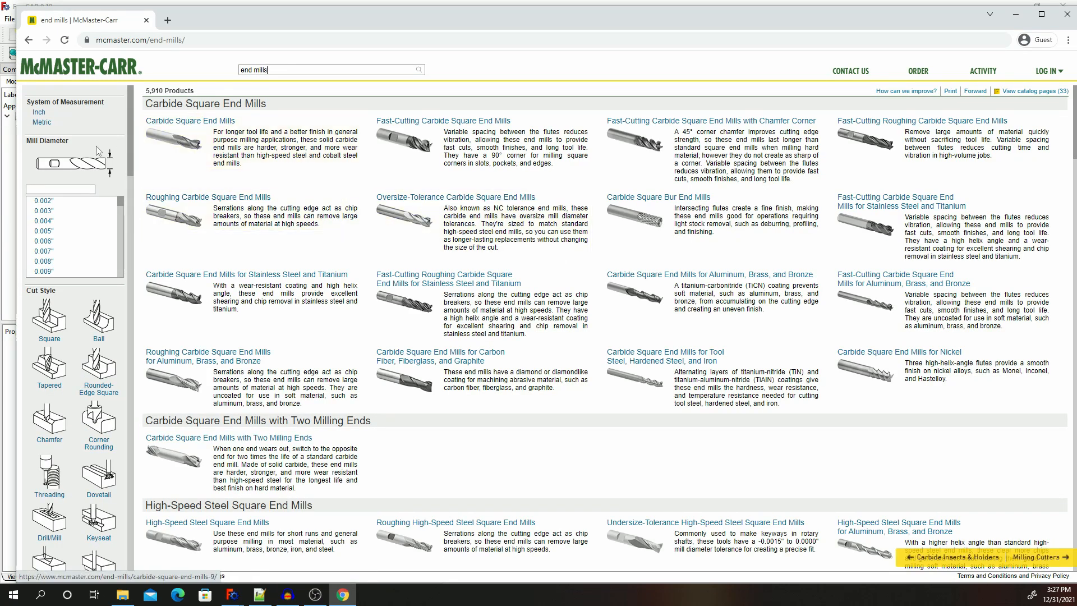
# Filter the end mills to metric Carbide Square End Mills with a 10mm mill diameter.
pyautogui.click(41, 122)
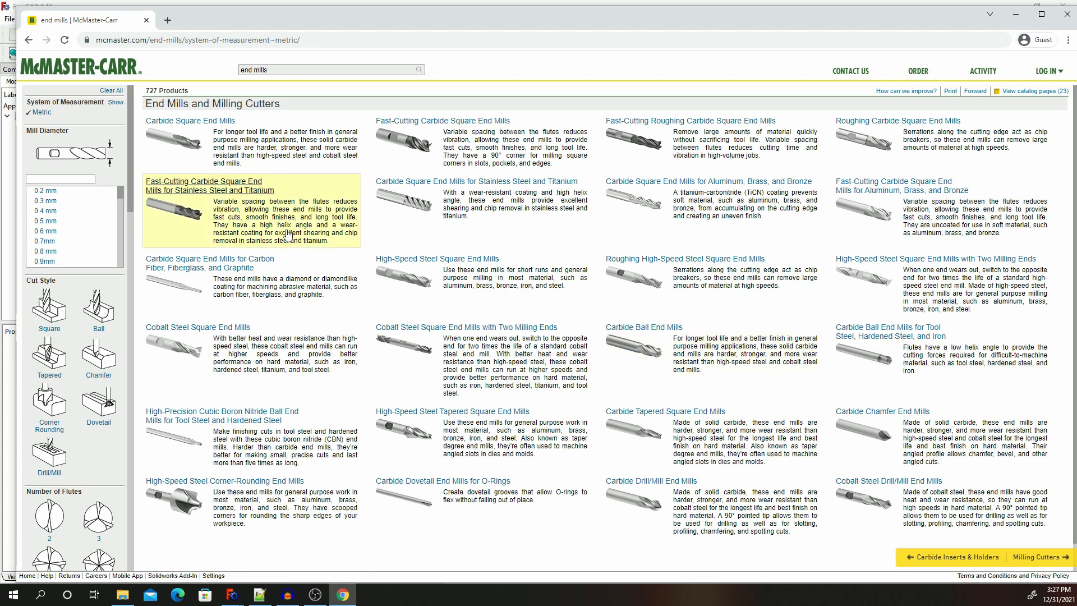
pyautogui.click(197, 122)
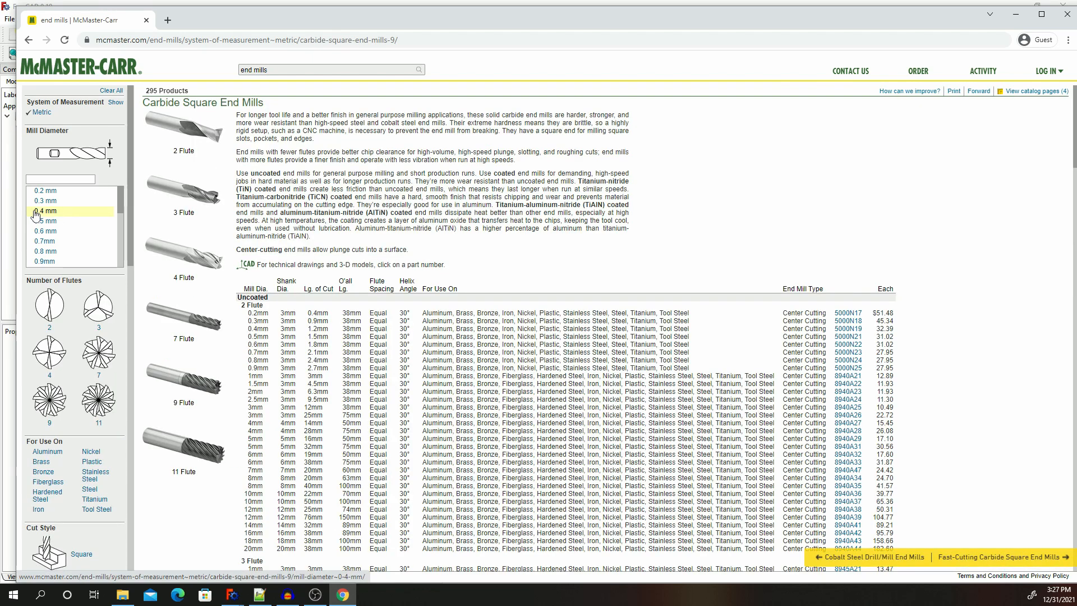
pyautogui.scroll(-3, 41, 215)
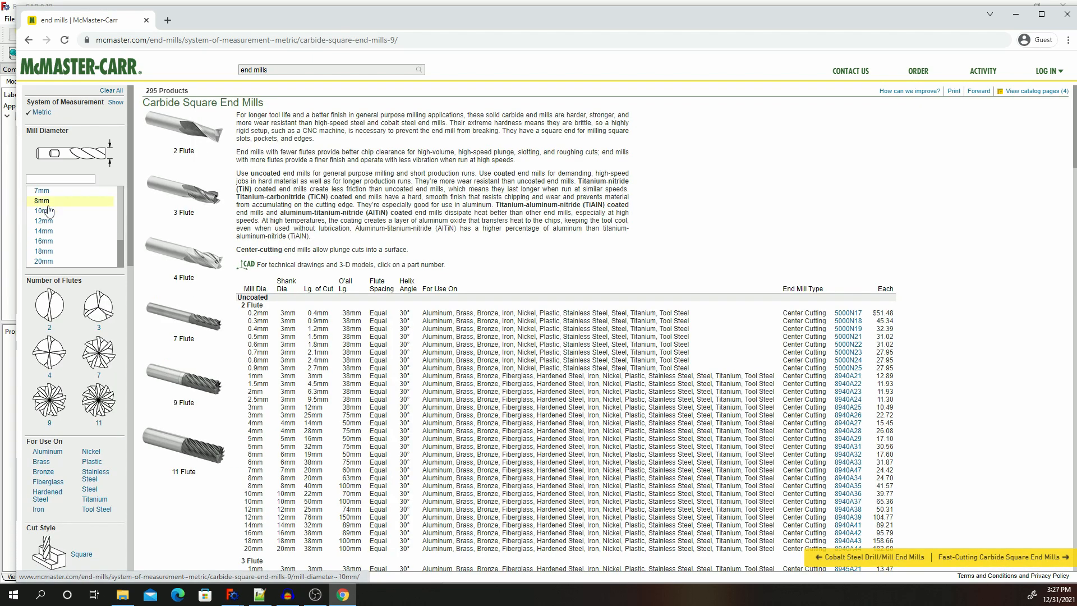
pyautogui.click(41, 211)
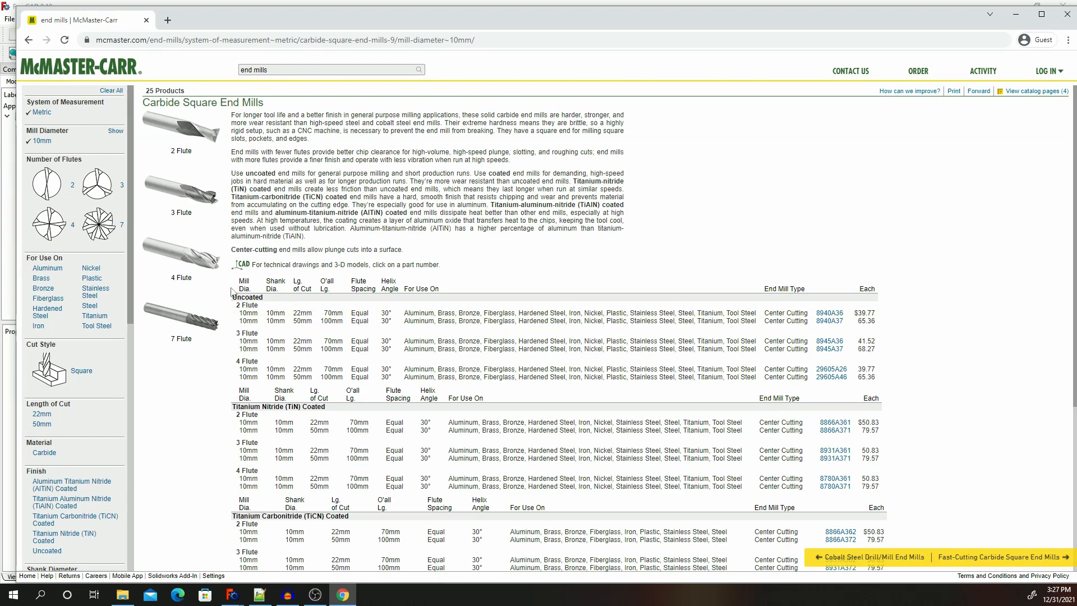
# Download the 2-D PDF drawing of the two-flute TiN-coated end mill 8866A361, 70mm overall length.
pyautogui.scroll(-1, 247, 373)
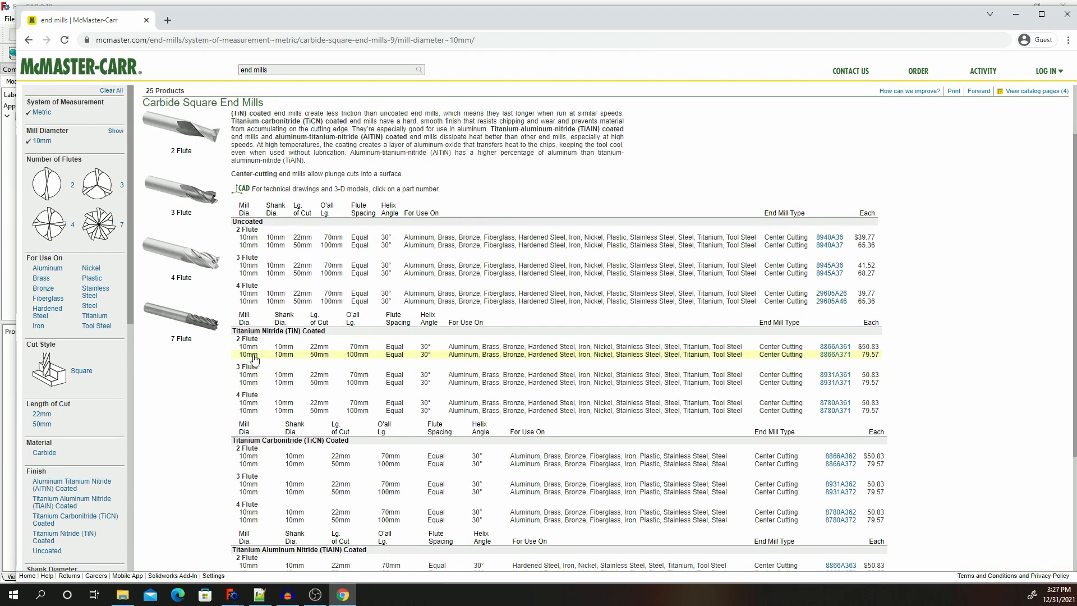
pyautogui.click(835, 347)
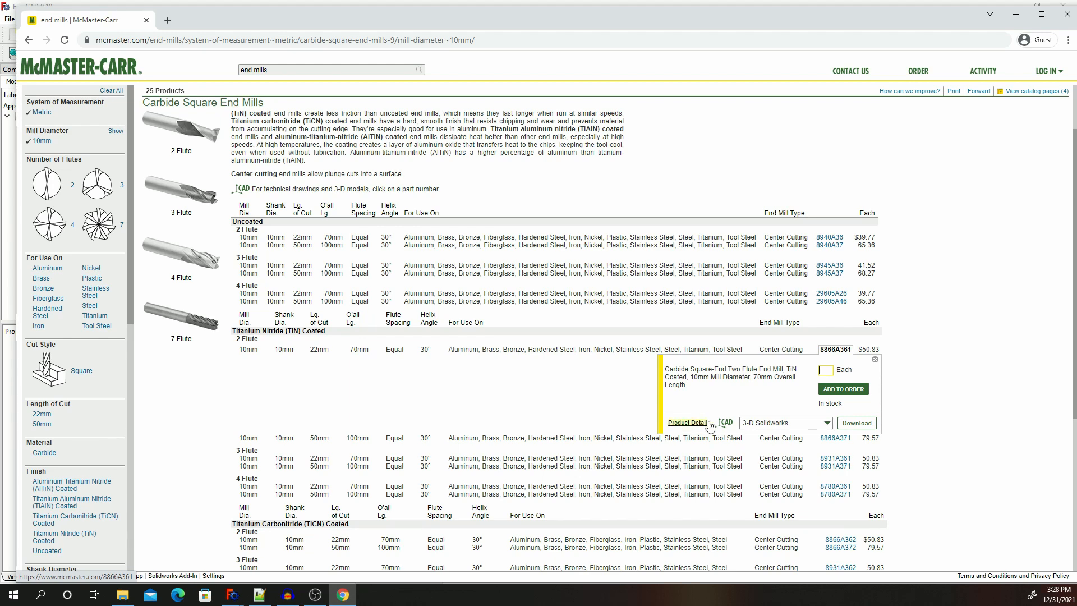
pyautogui.click(758, 425)
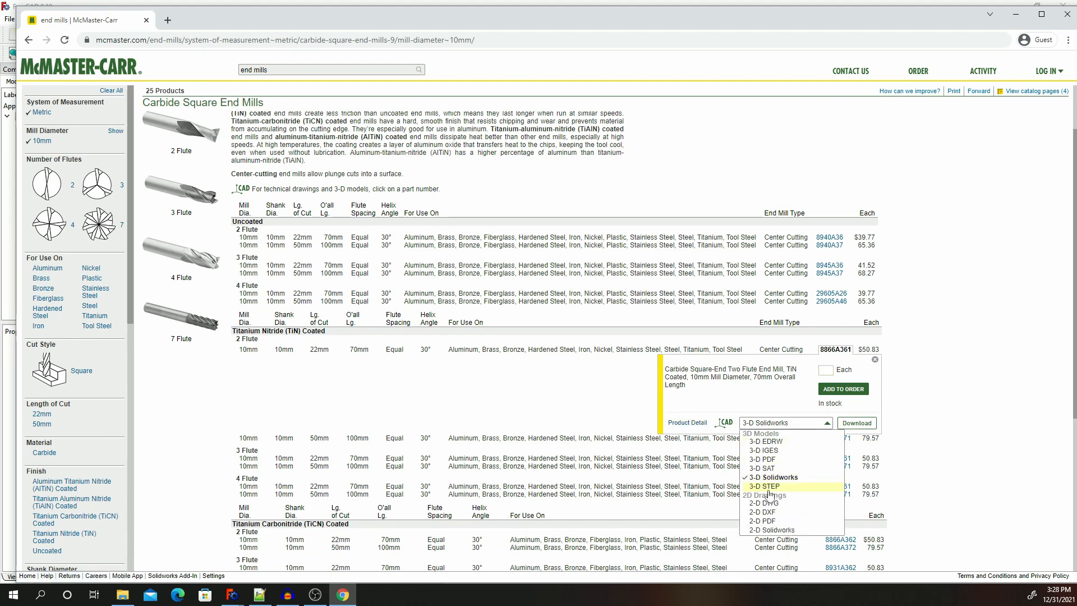
pyautogui.click(763, 520)
pyautogui.click(856, 423)
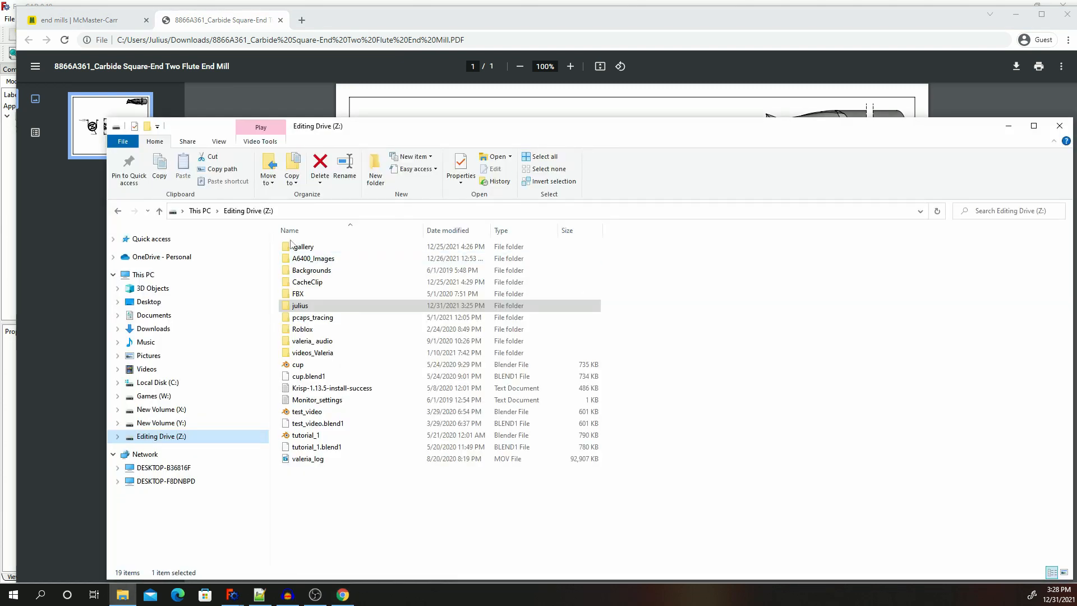
# Examine the end mill dimension table in Endmill_label.jpg and switch back to FreeCAD.
pyautogui.moveTo(568, 136); pyautogui.dragTo(0, 342)
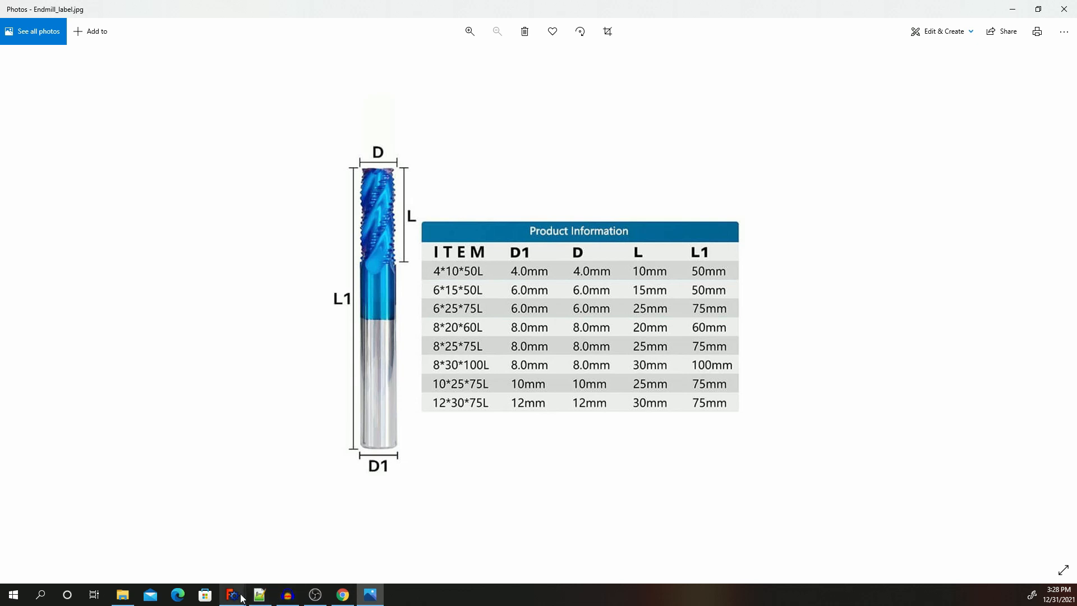
pyautogui.moveTo(235, 594)
pyautogui.click(296, 560)
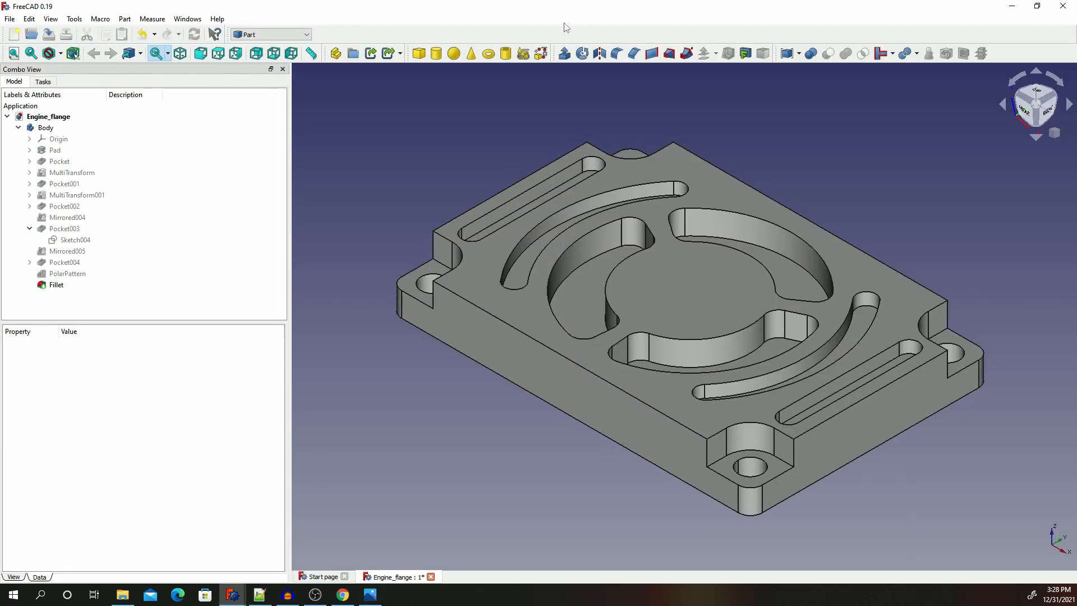
# Activate the Path workbench and check the unit system and number of decimals in the preferences.
pyautogui.click(299, 35)
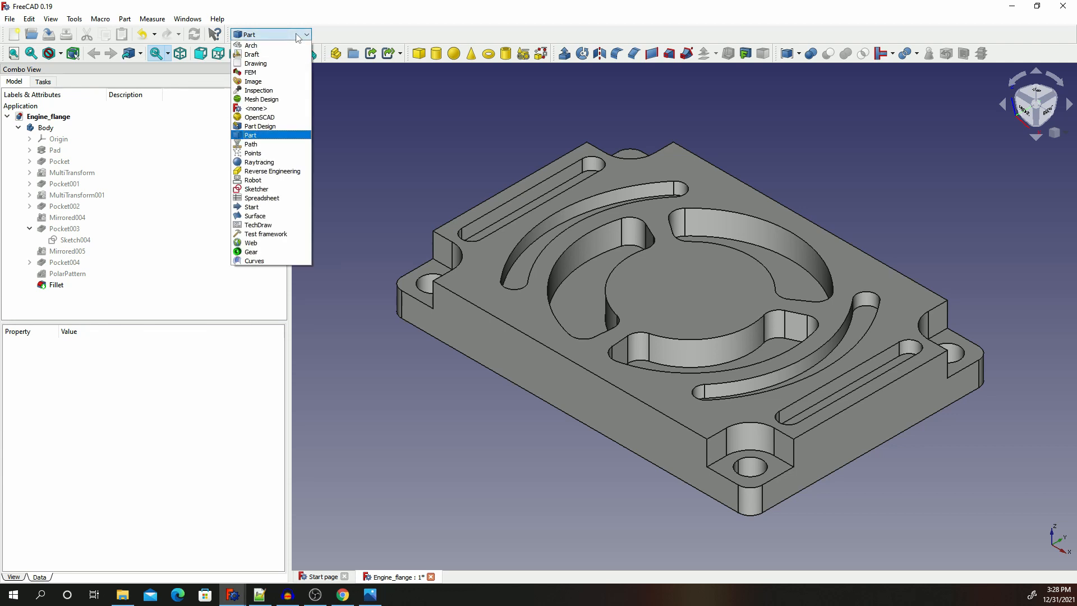
pyautogui.click(299, 144)
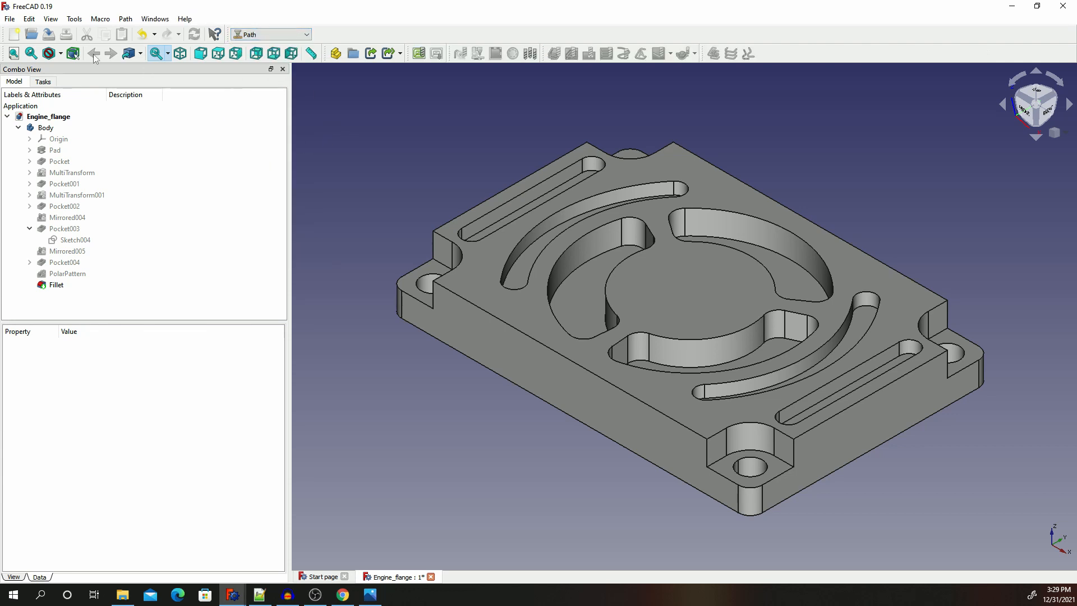
pyautogui.click(27, 19)
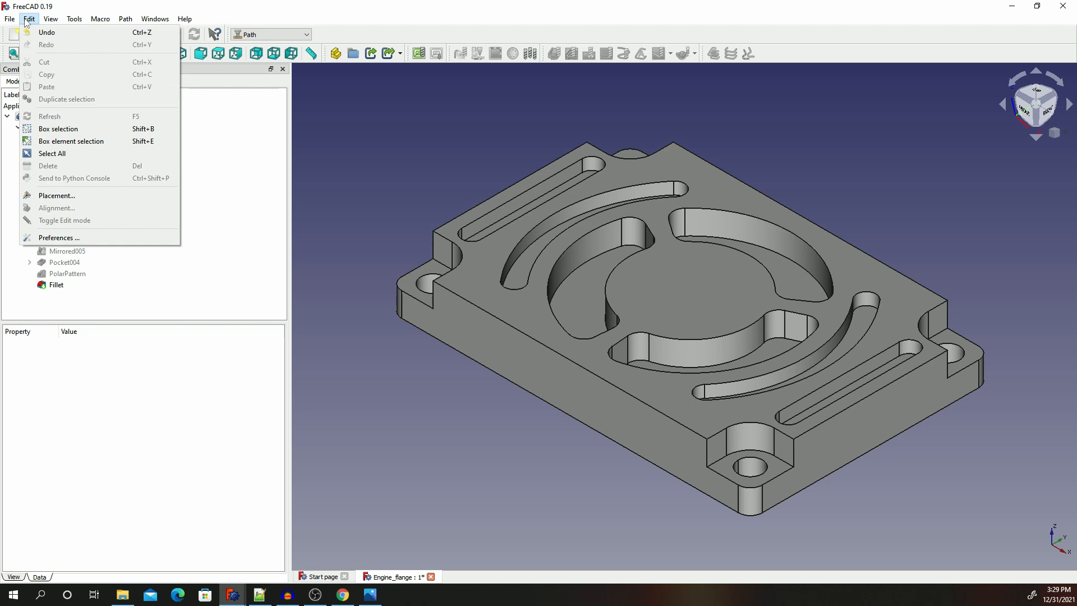
pyautogui.click(56, 237)
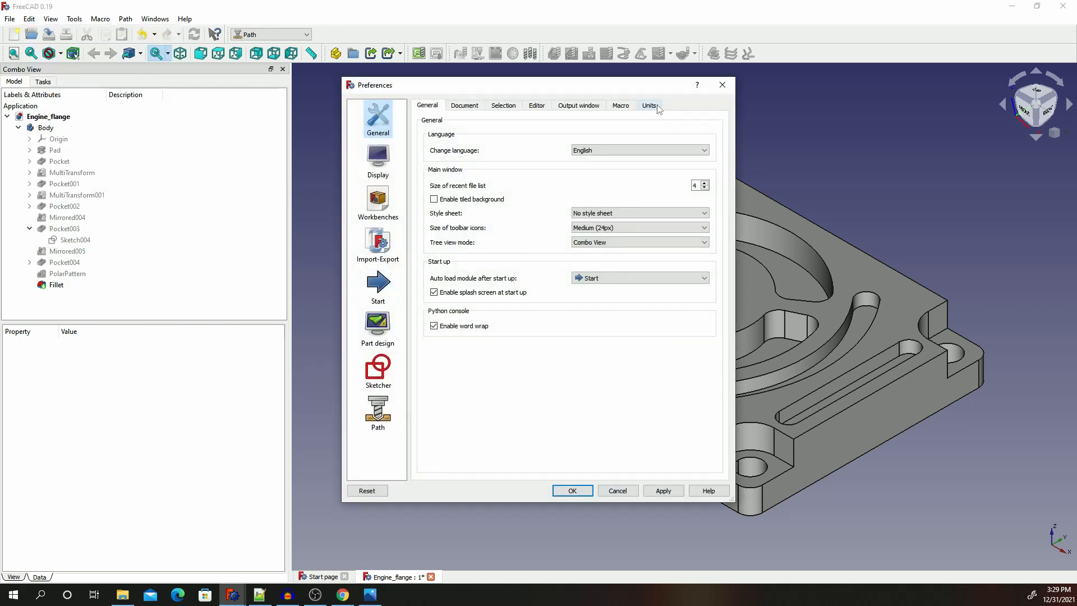
pyautogui.click(656, 107)
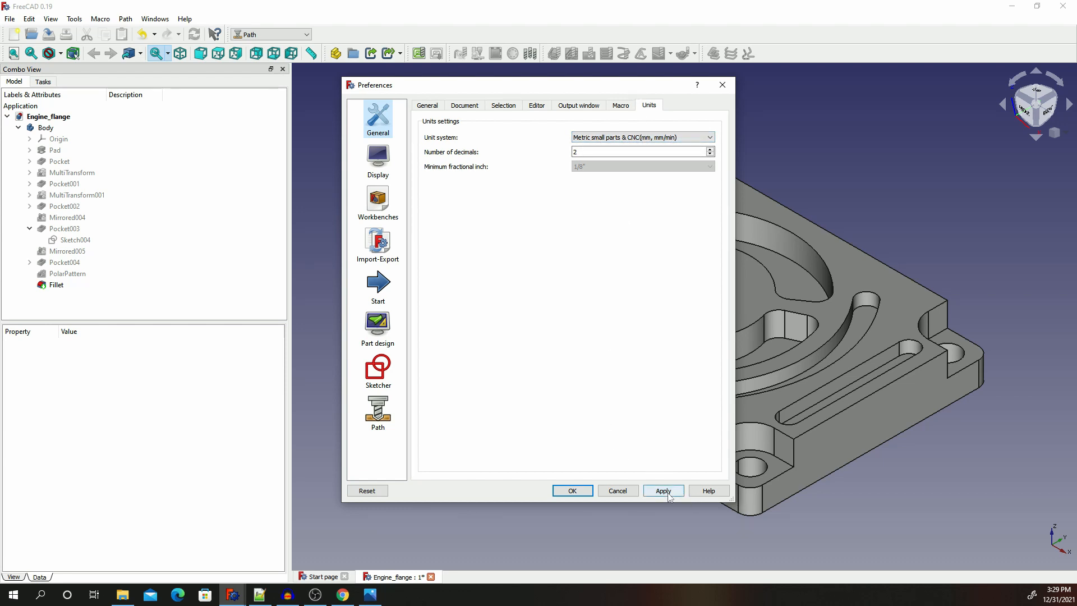
pyautogui.click(723, 84)
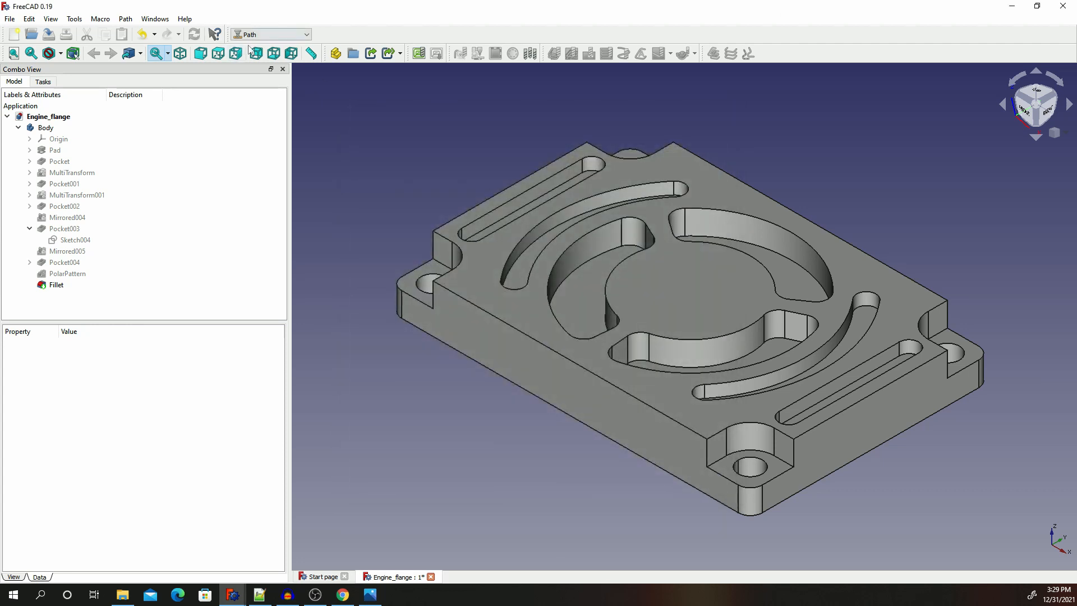
# Open the ToolBit Library editor and move its window clear of the model tree.
pyautogui.click(125, 19)
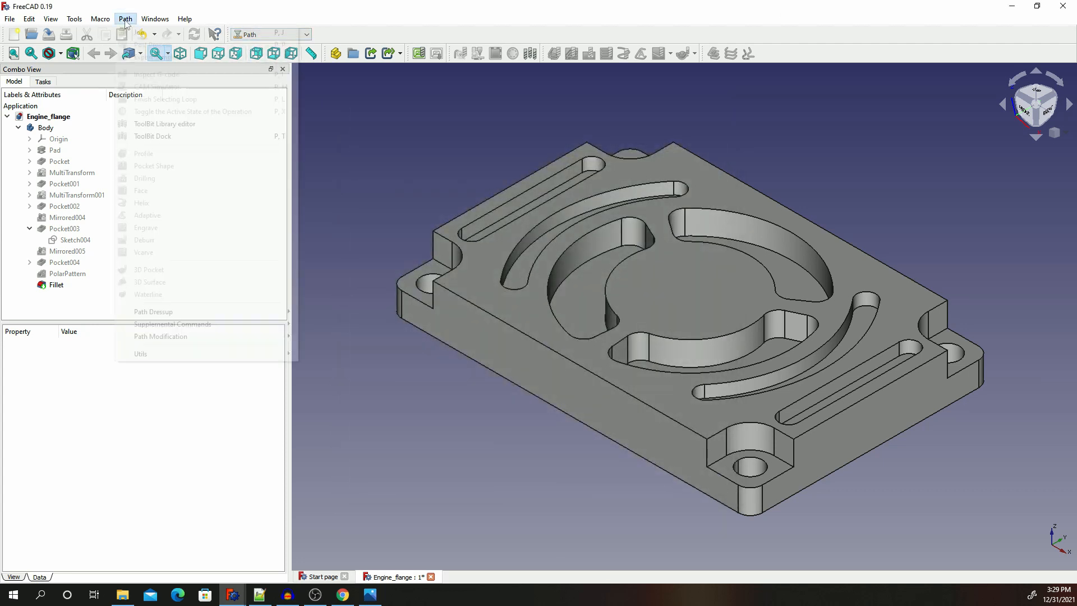
pyautogui.click(125, 18)
pyautogui.click(125, 19)
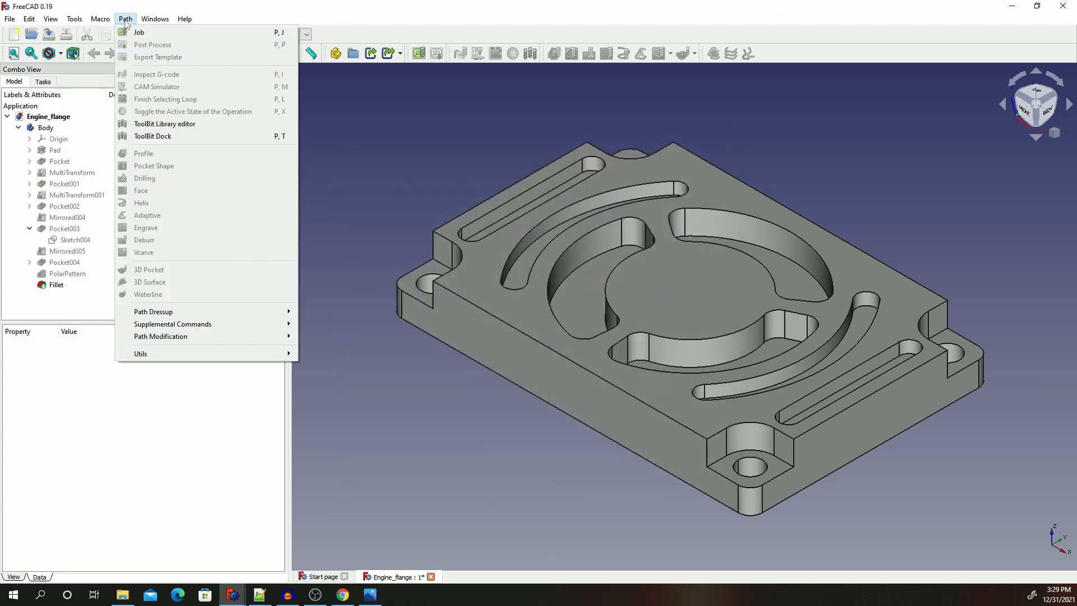
pyautogui.click(192, 130)
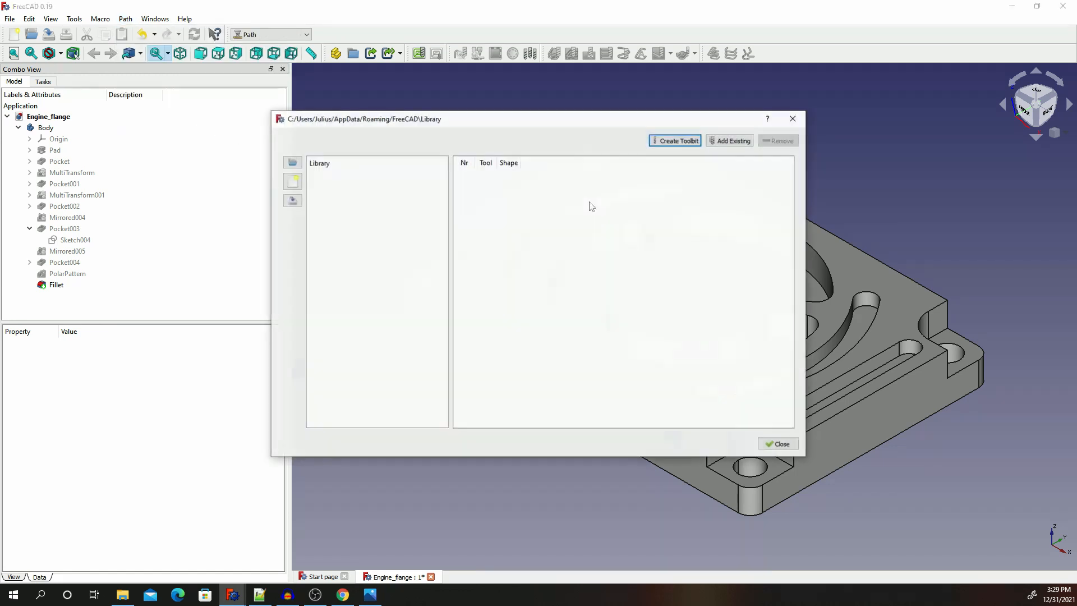
pyautogui.moveTo(527, 119); pyautogui.dragTo(631, 151)
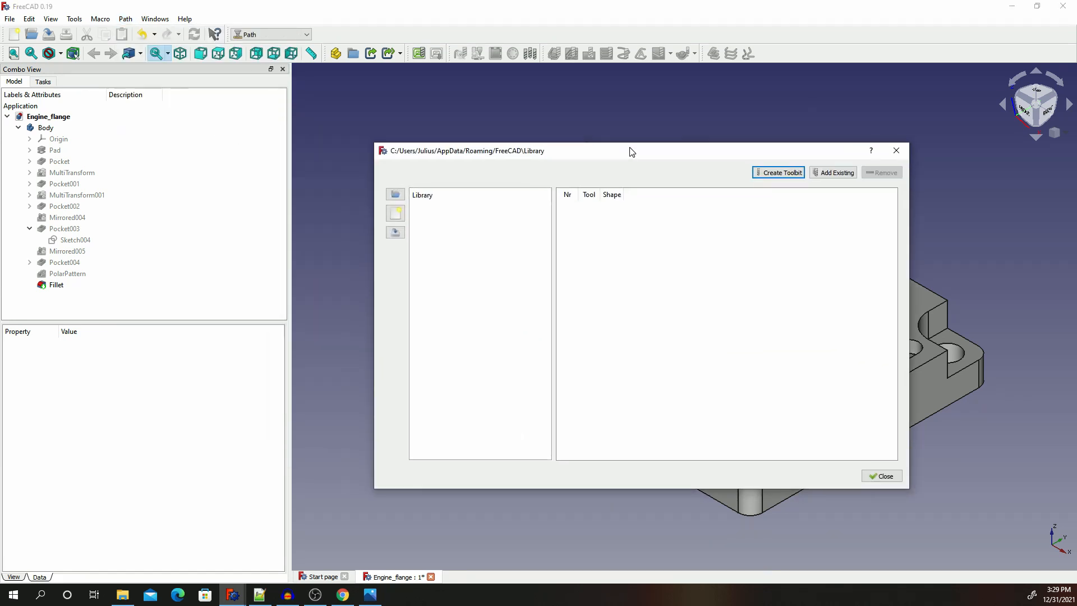
# Review the downloaded end mill drawing's dimensions in Chrome and return to the ToolBit library window in FreeCAD.
pyautogui.click(343, 594)
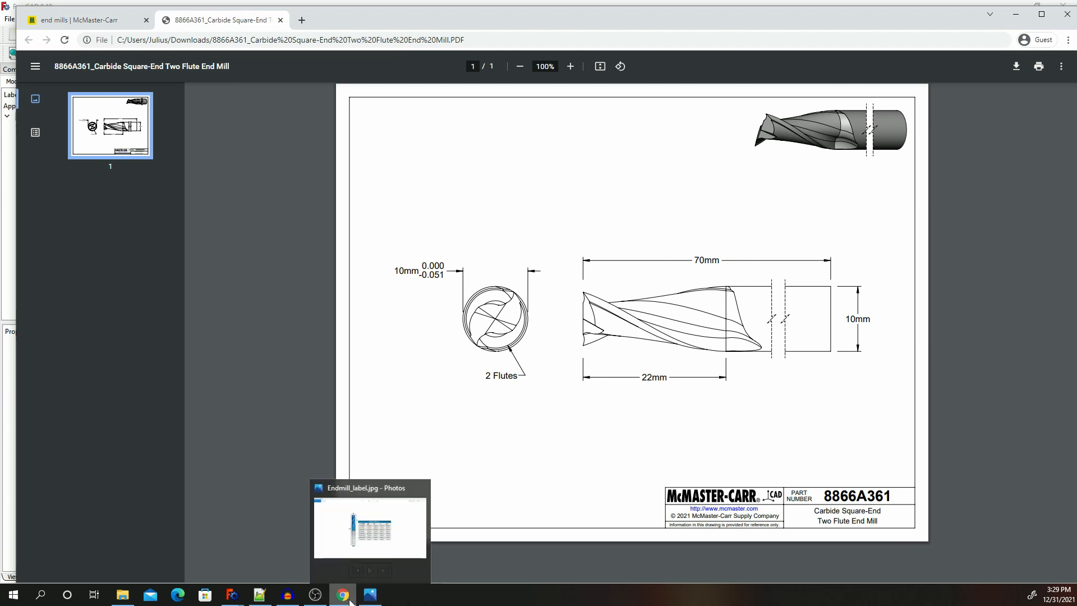
pyautogui.click(232, 594)
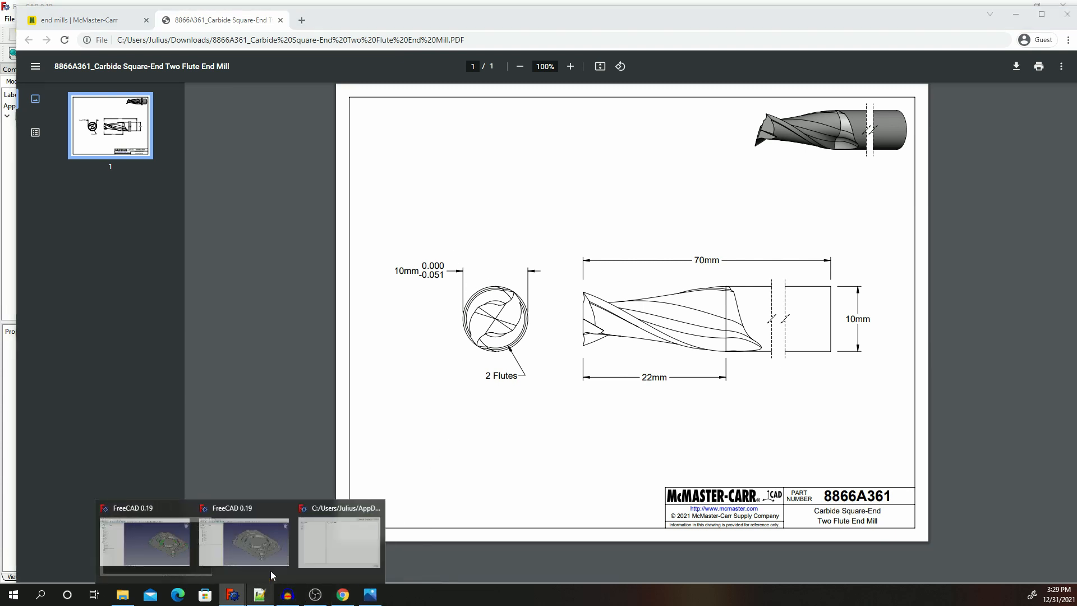
pyautogui.click(271, 556)
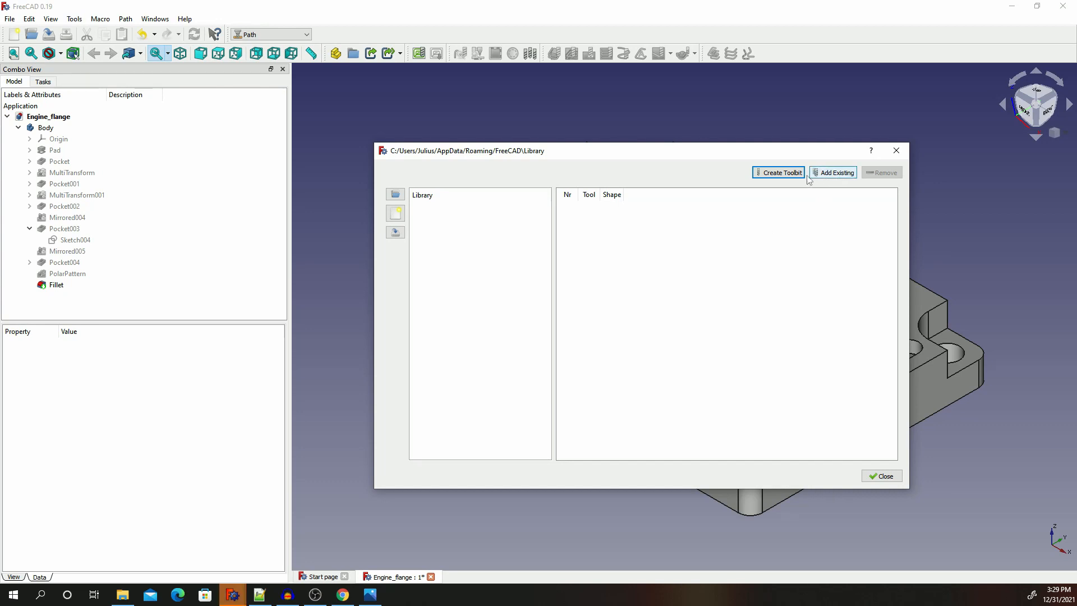
# Create a new toolbit from the endmill shape and save it as Cutter_15 in the FC_Tools folder.
pyautogui.click(763, 172)
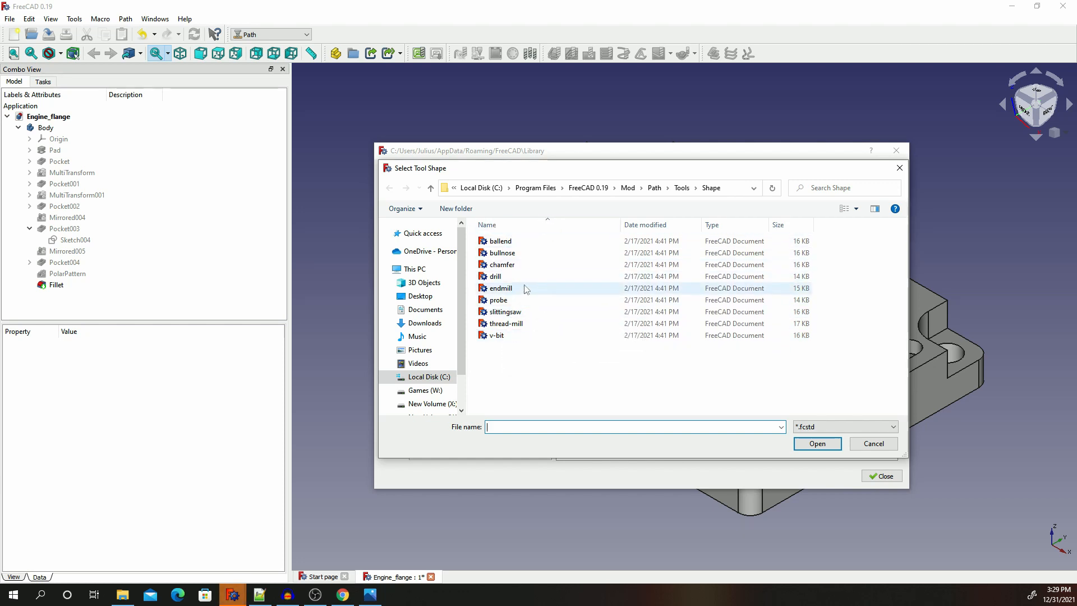
pyautogui.click(510, 291)
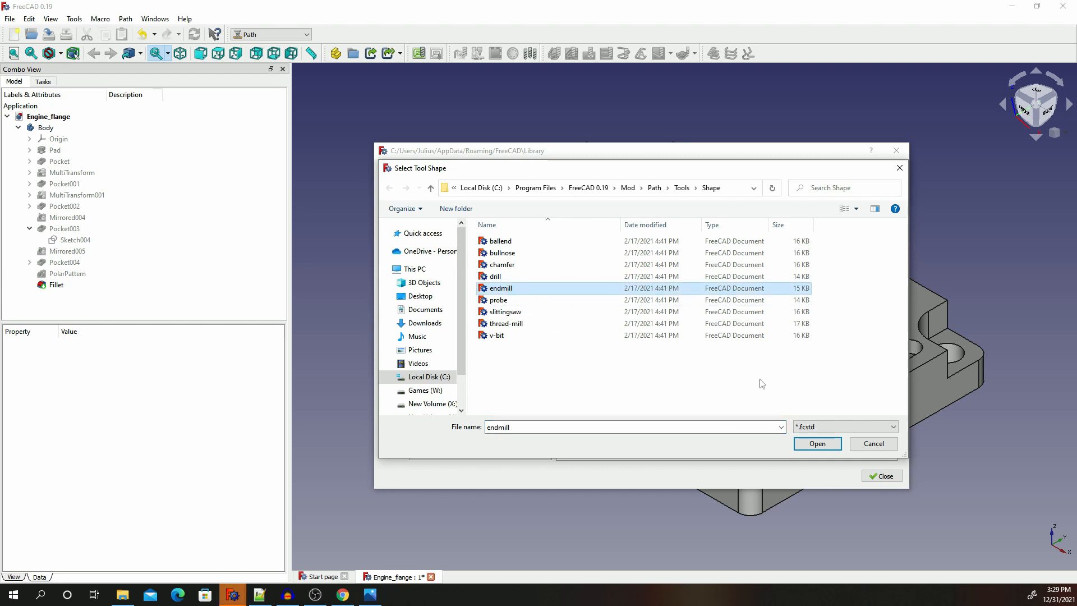
pyautogui.click(817, 443)
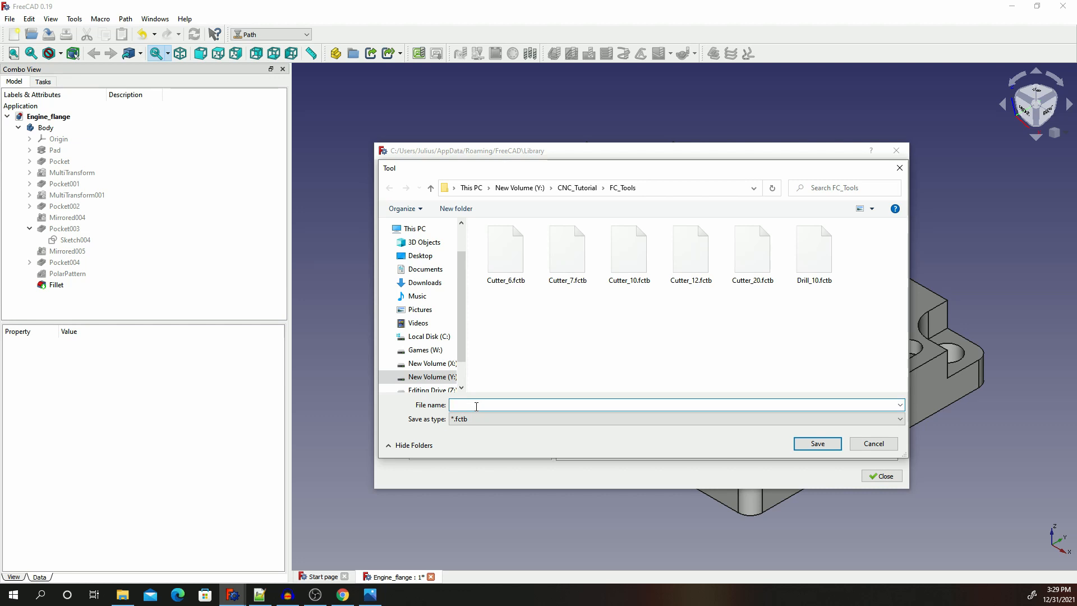
pyautogui.write('Cutter')
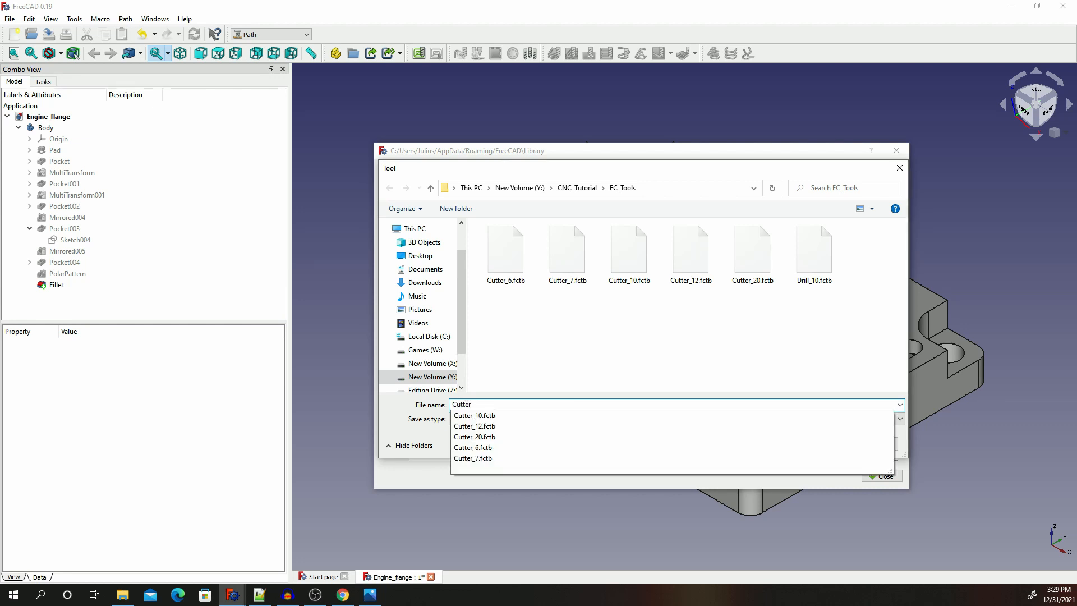
pyautogui.write('_15')
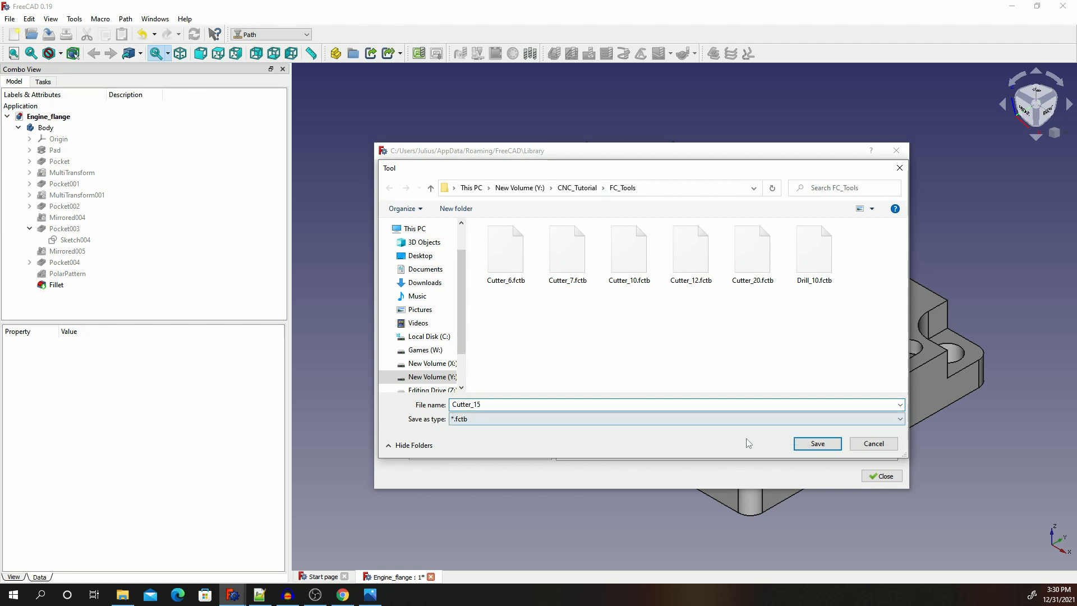
pyautogui.click(818, 443)
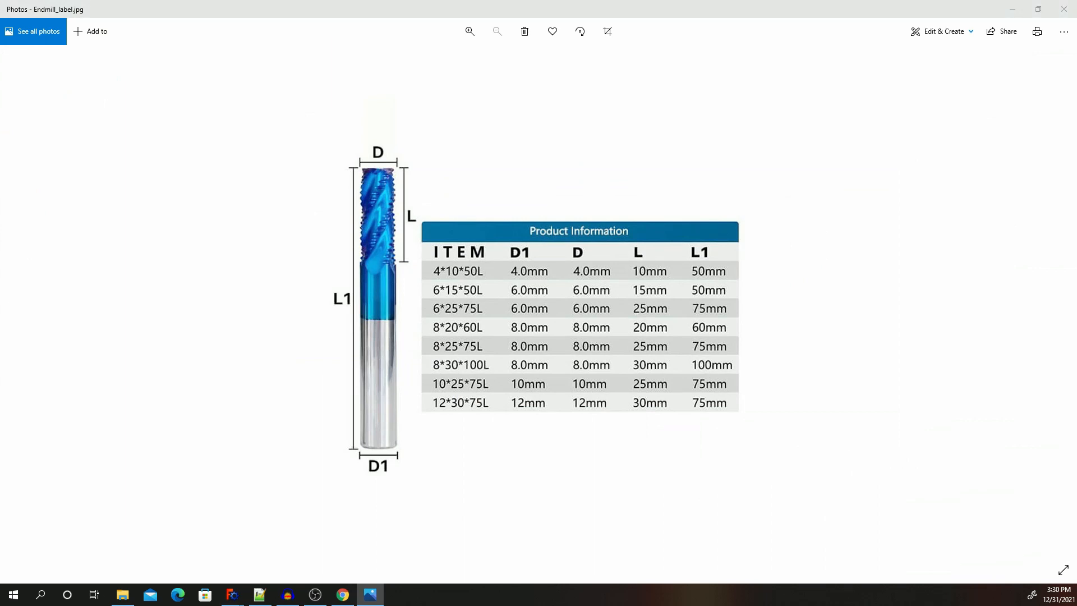
# Open the new endmill toolbit for editing in the tool library and rename it Cutter_15mm.
pyautogui.hotkey('alt', 'Tab')
pyautogui.doubleClick(593, 212)
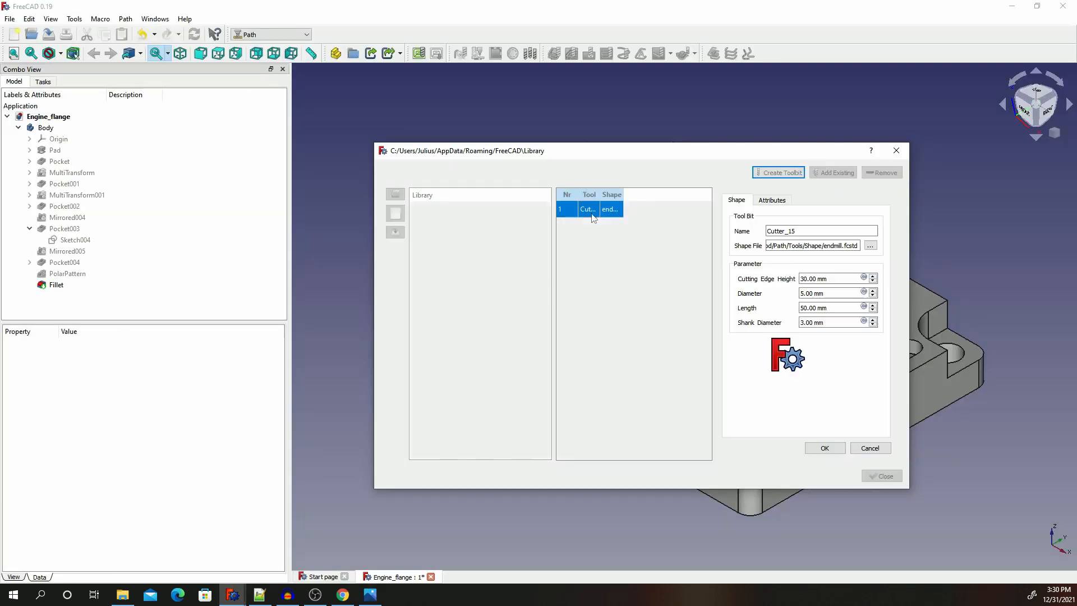
pyautogui.click(790, 232)
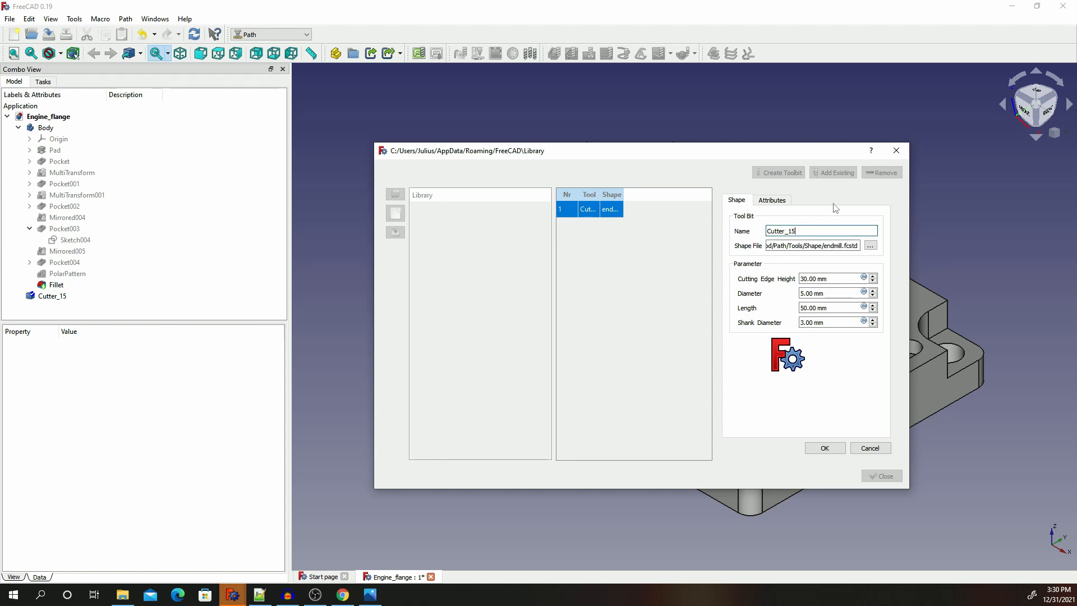
pyautogui.write('mm')
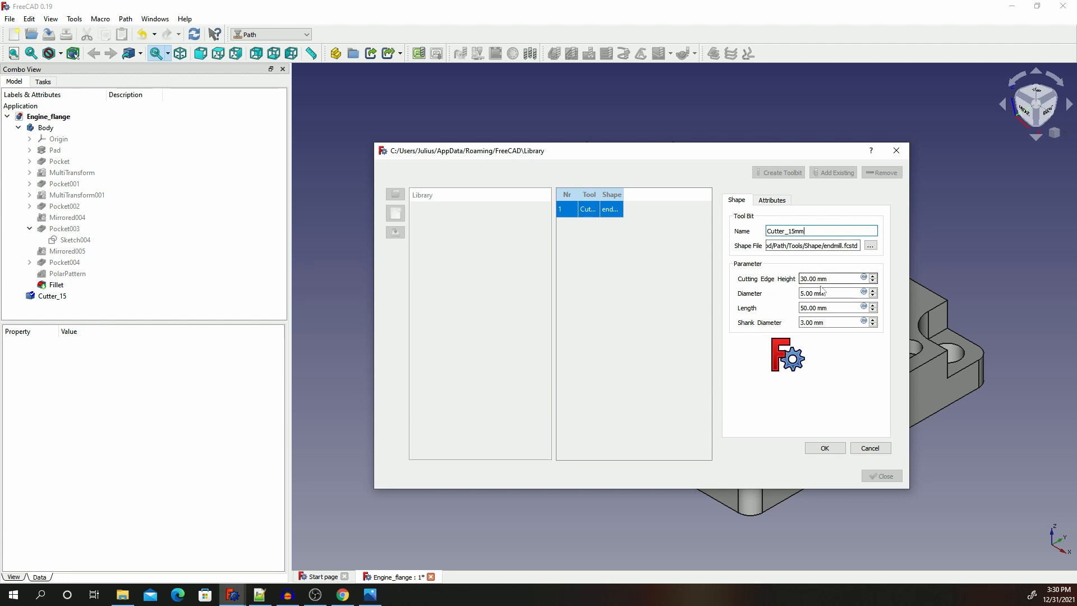
# Consult the dimension table in Endmill_label.jpg and set the toolbit's diameter to 15 mm in FreeCAD.
pyautogui.click(375, 595)
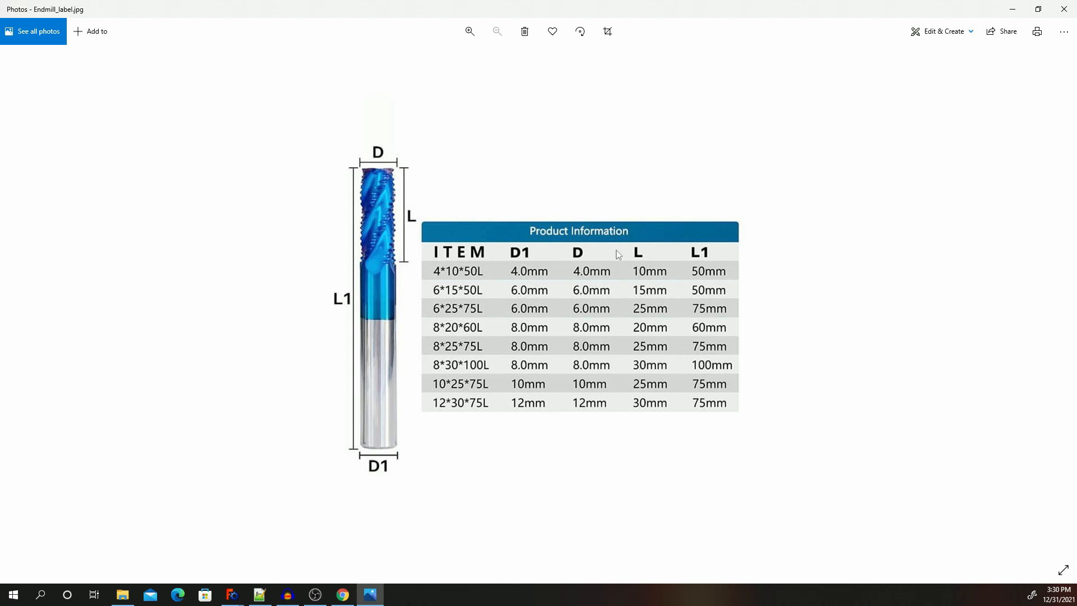
pyautogui.click(1013, 9)
pyautogui.click(809, 280)
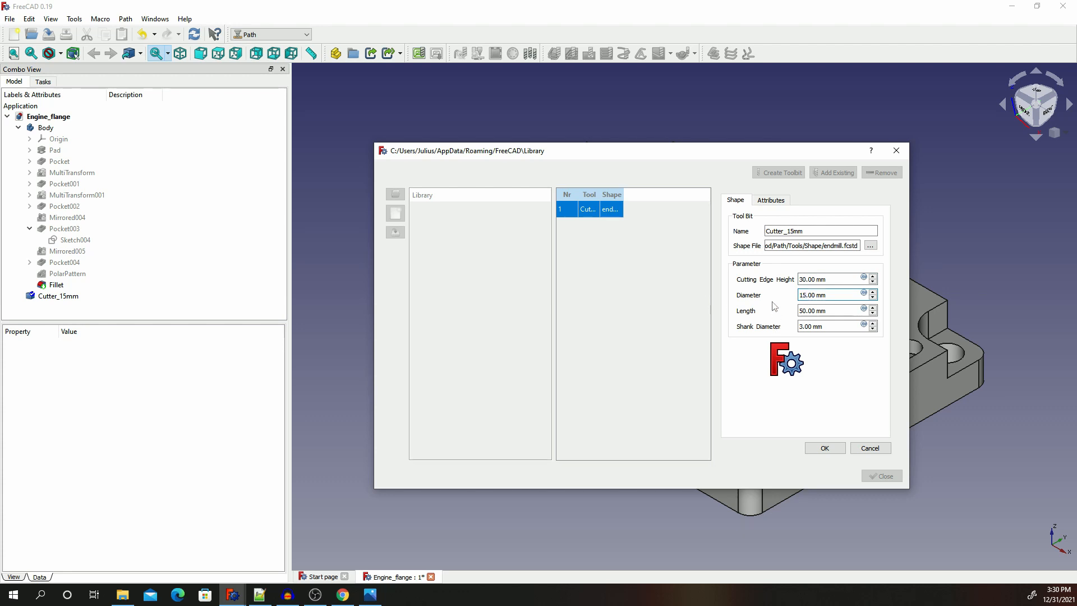
# Check the overall length in the label image and the McMaster-Carr drawing, and set the toolbit's length to 70 mm.
pyautogui.click(363, 603)
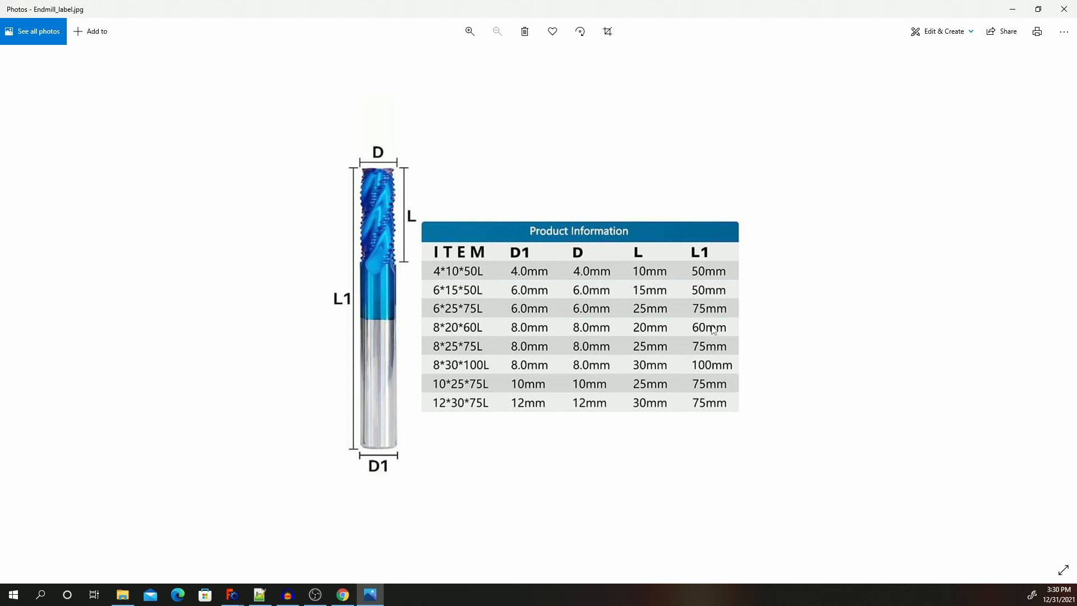
pyautogui.click(342, 594)
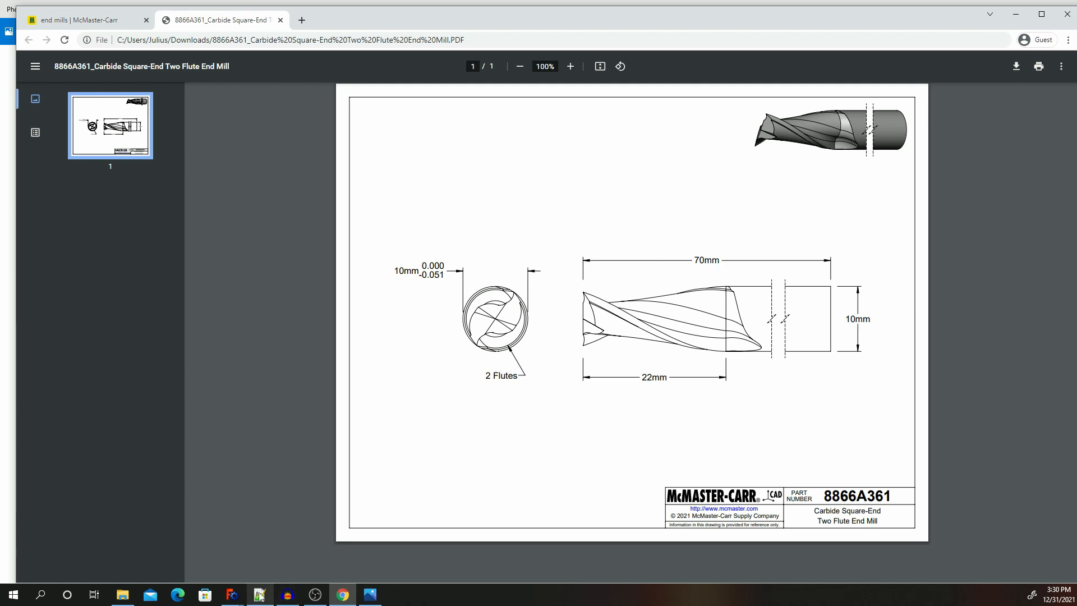
pyautogui.moveTo(232, 594)
pyautogui.click(359, 549)
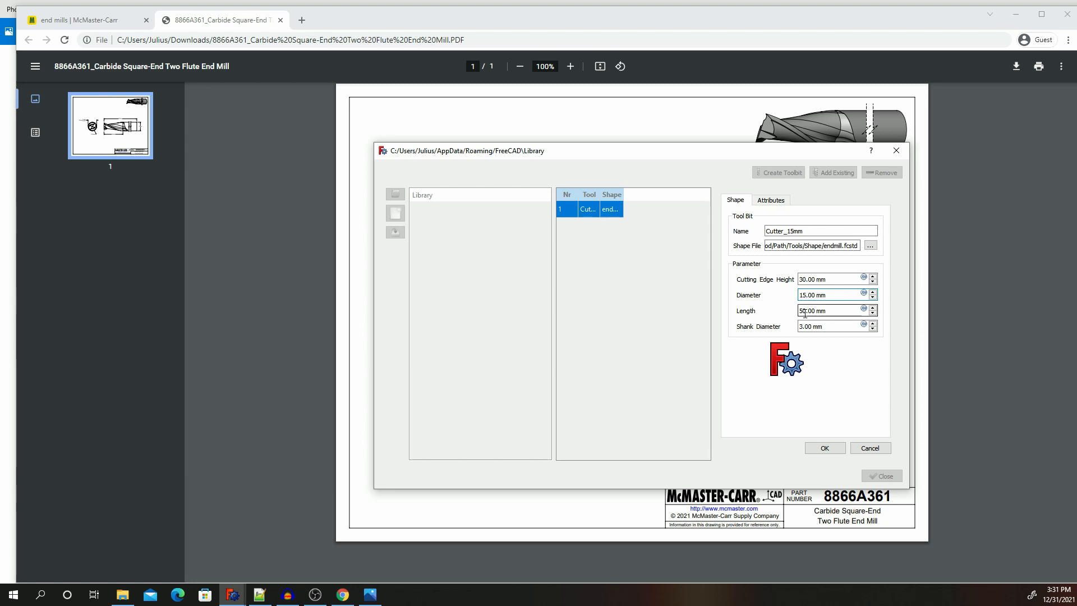
pyautogui.moveTo(808, 312); pyautogui.dragTo(765, 317)
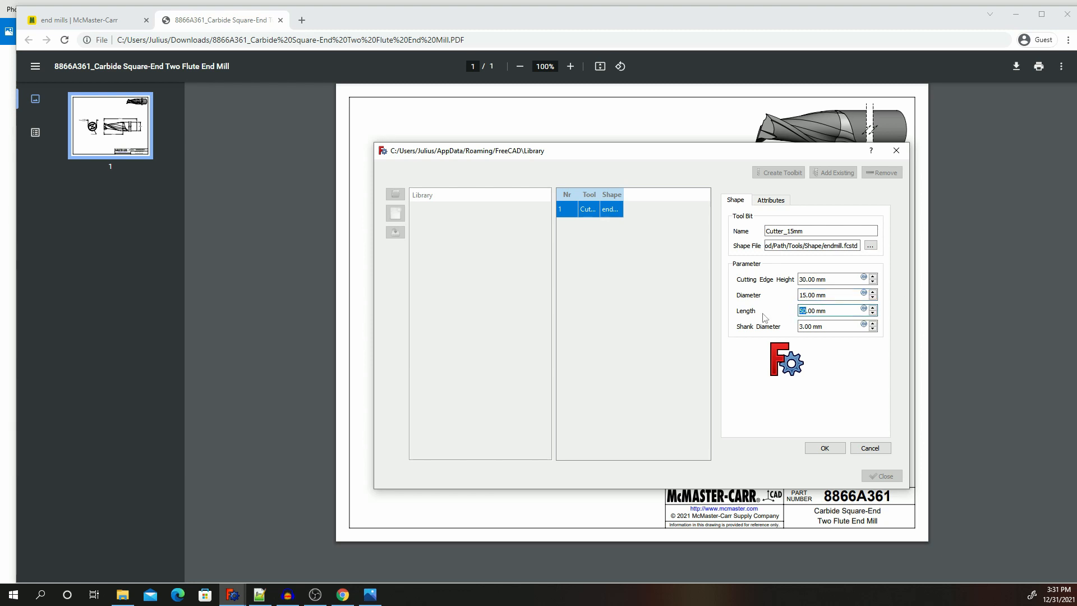
pyautogui.write('70')
# Check the shank dimension in Endmill_label.jpg and set the toolbit's shank diameter to 15 mm in FreeCAD.
pyautogui.click(370, 594)
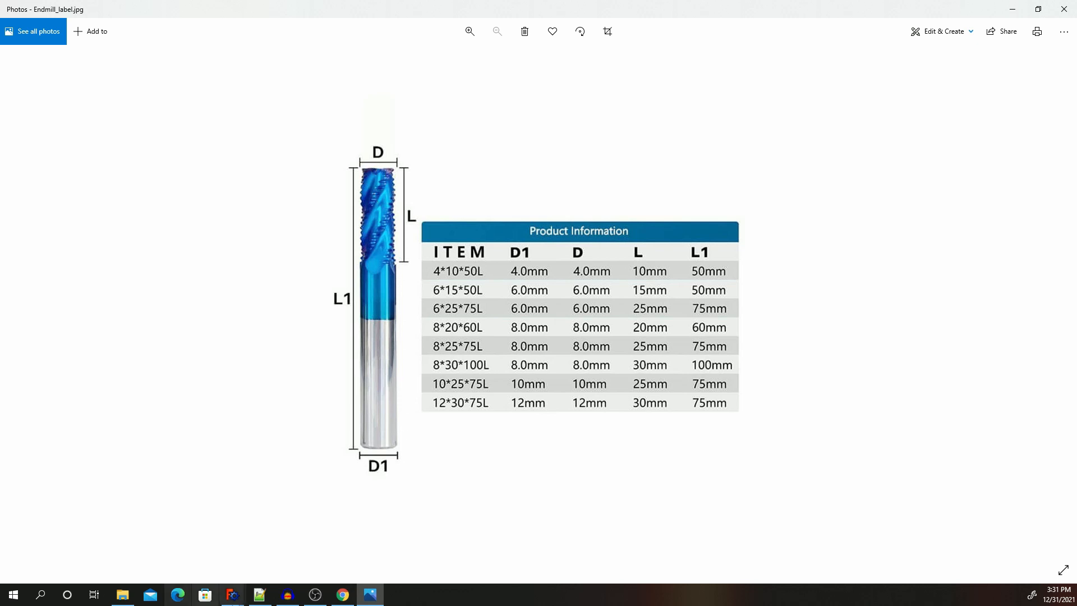
pyautogui.click(287, 595)
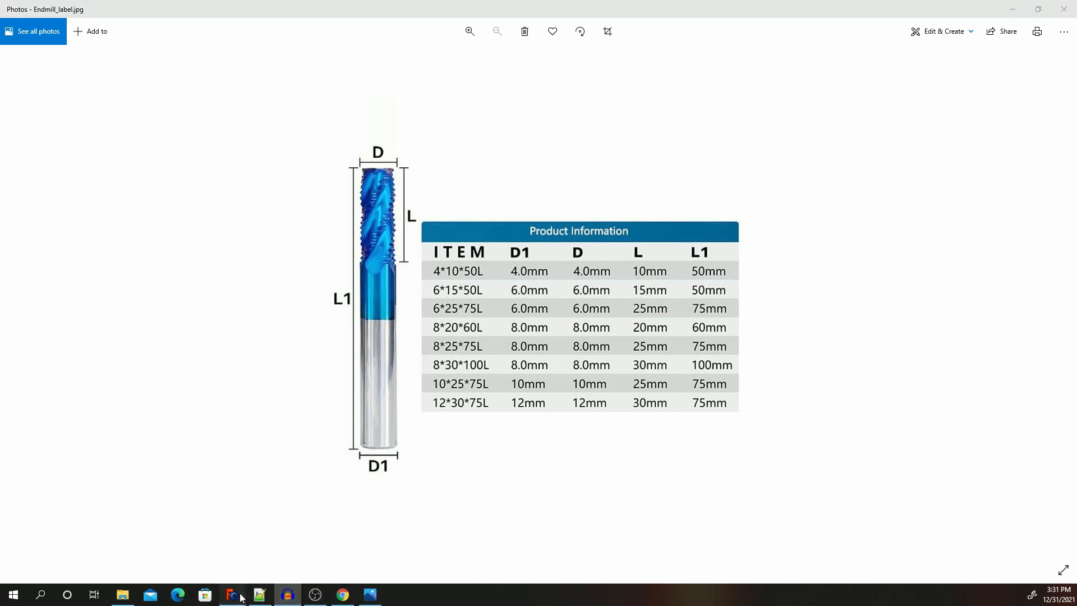
pyautogui.click(392, 555)
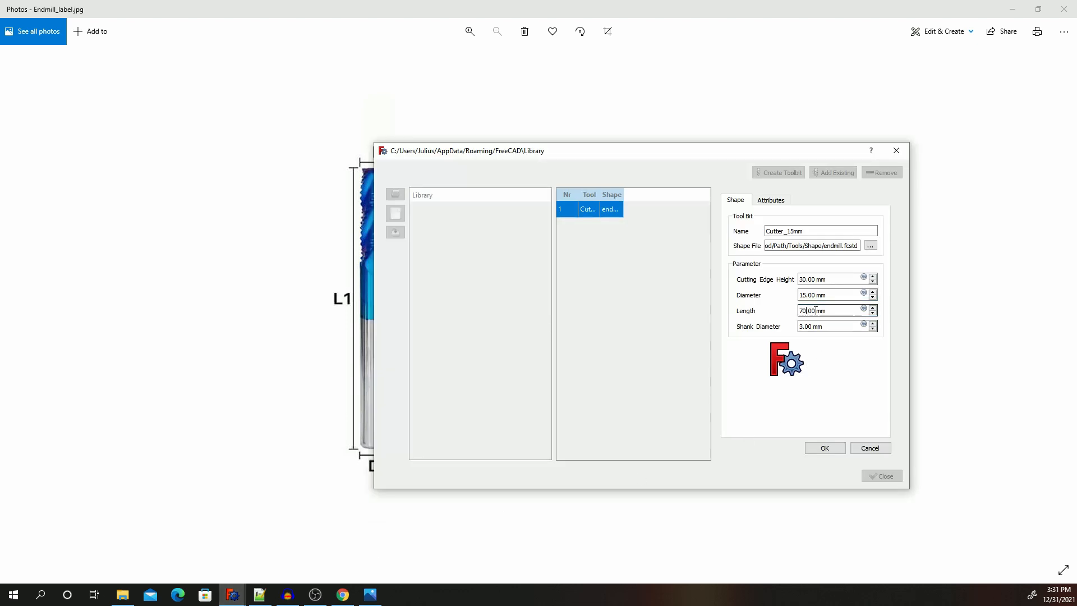
pyautogui.doubleClick(803, 326)
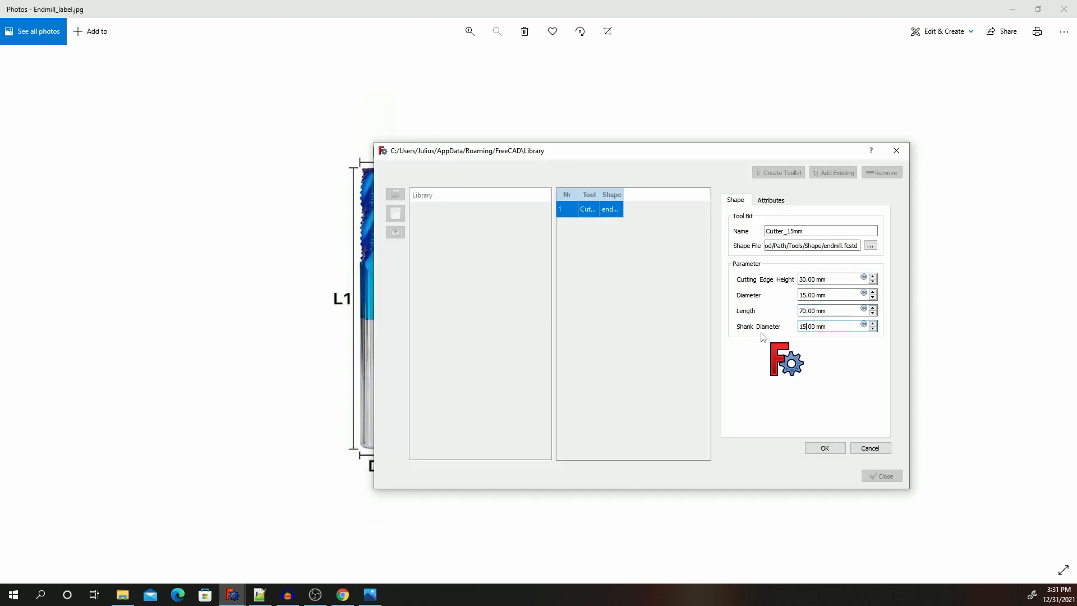
# Check the flute count in the McMaster-Carr drawing and set the toolbit's Flutes attribute to 2.
pyautogui.click(771, 202)
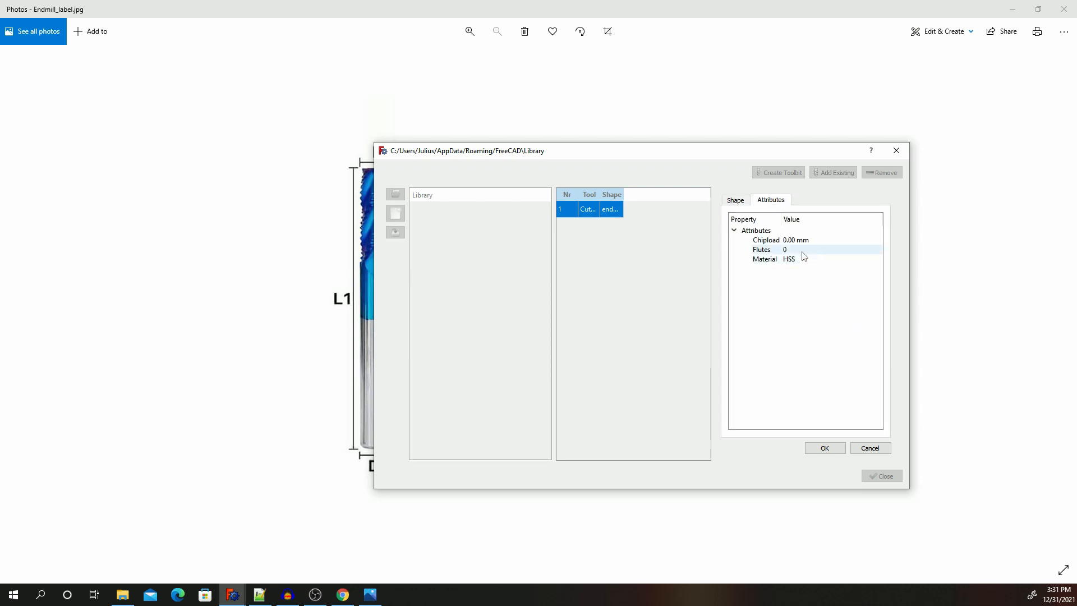
pyautogui.doubleClick(802, 251)
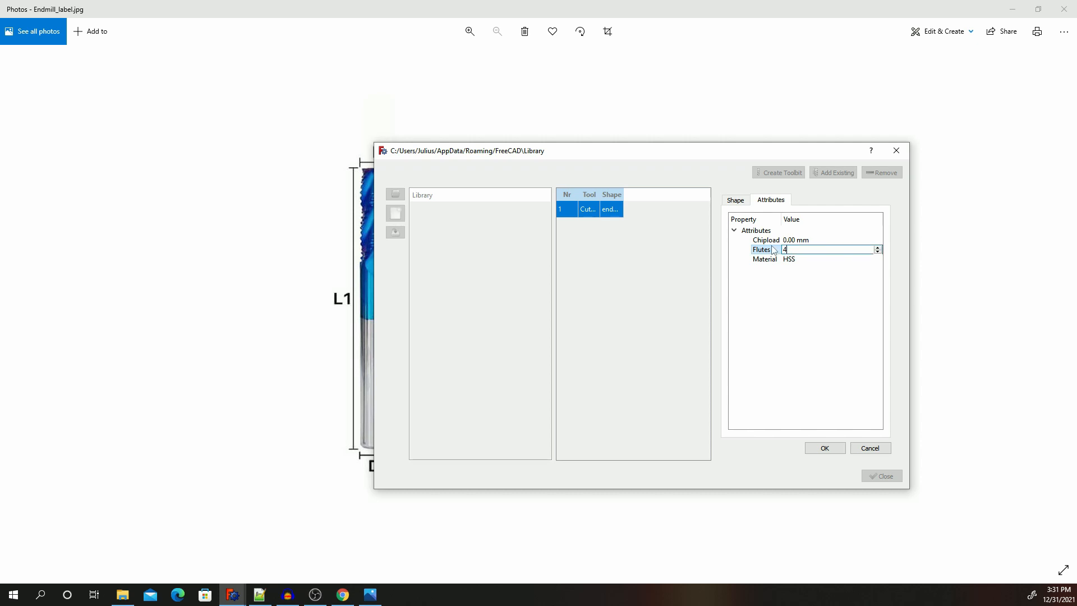
pyautogui.click(343, 595)
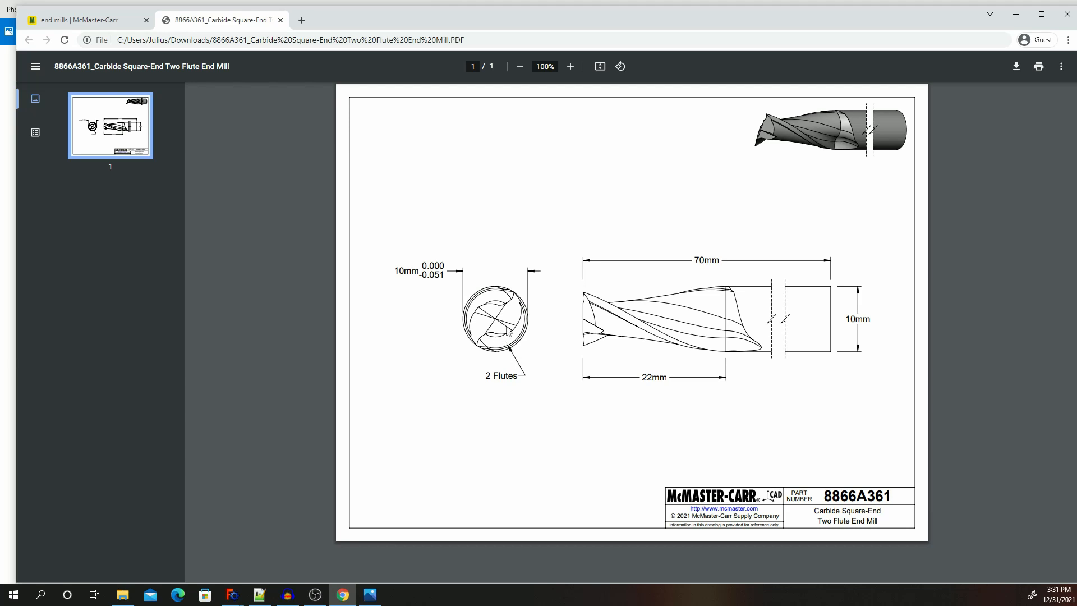
pyautogui.click(232, 595)
pyautogui.click(271, 557)
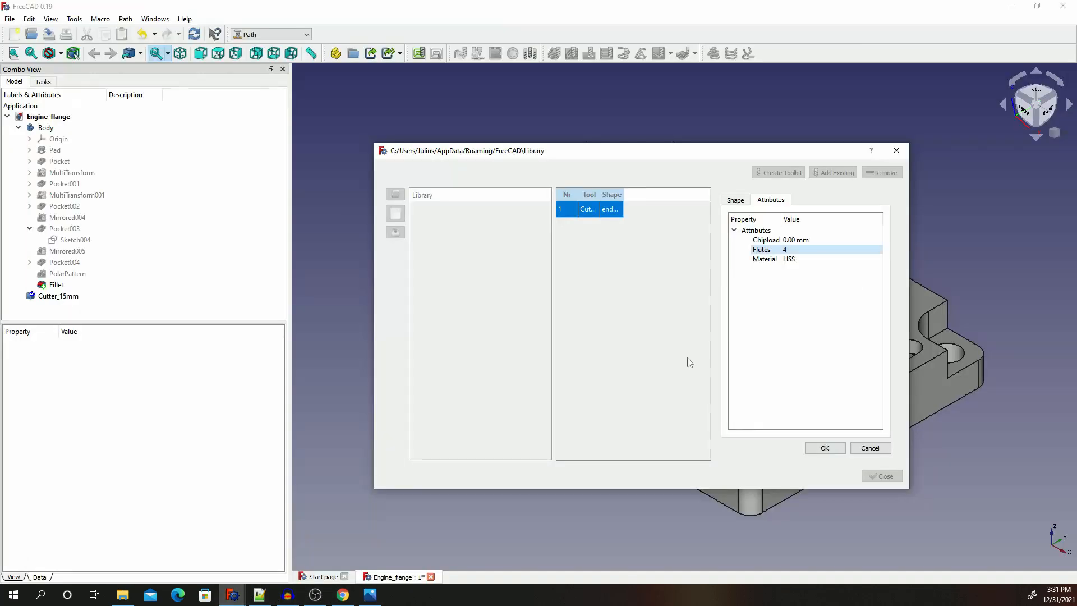
pyautogui.doubleClick(797, 249)
pyautogui.write('2')
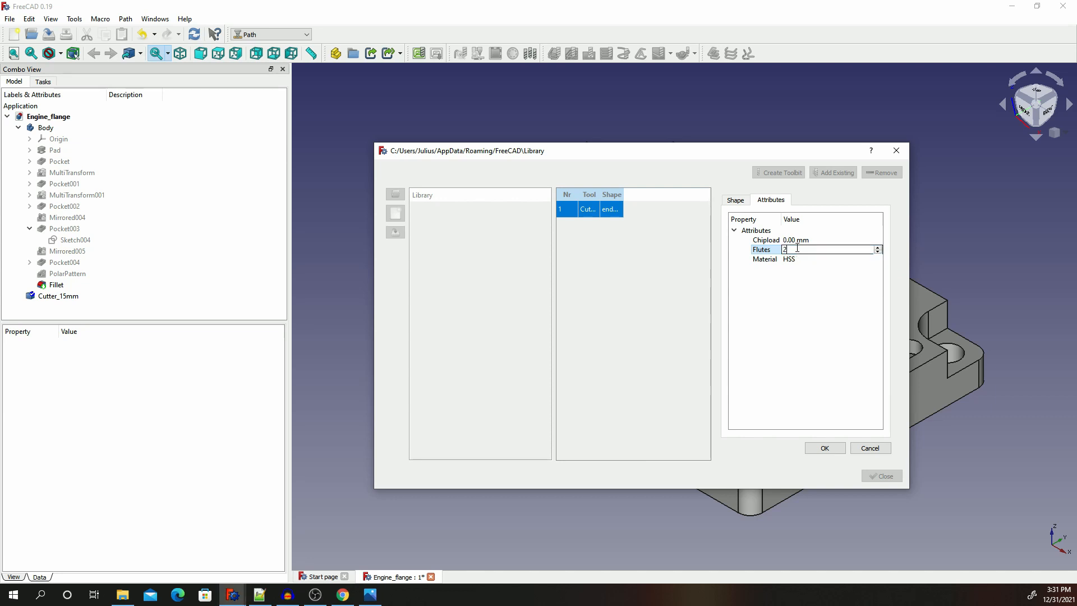
pyautogui.press('Return')
# Review the toolbit's Material and Chipload attributes, and accept the toolbit settings.
pyautogui.doubleClick(805, 261)
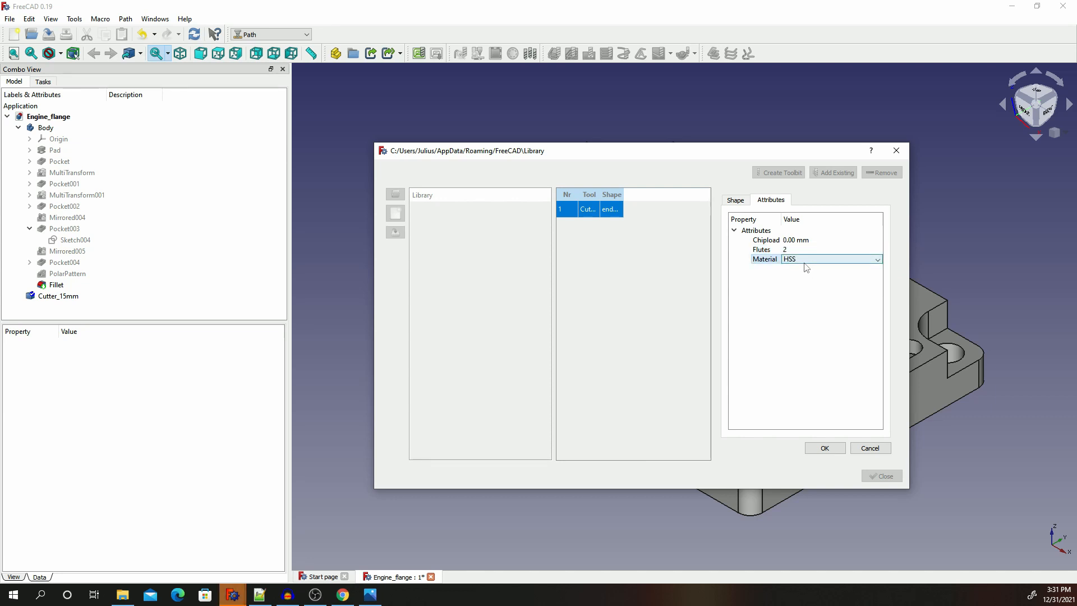
pyautogui.doubleClick(786, 243)
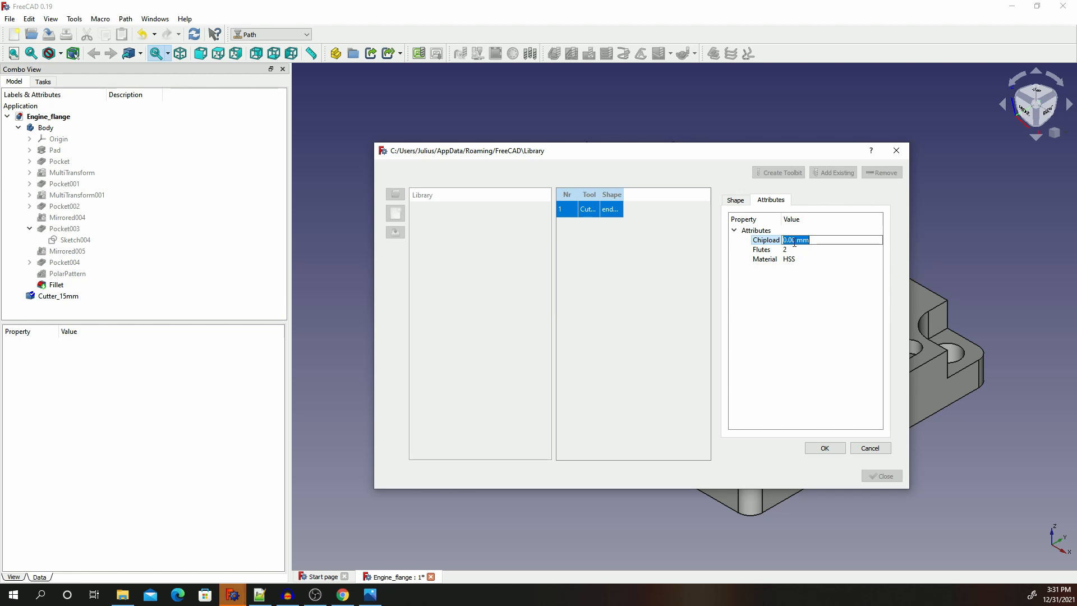
pyautogui.click(802, 241)
pyautogui.doubleClick(790, 240)
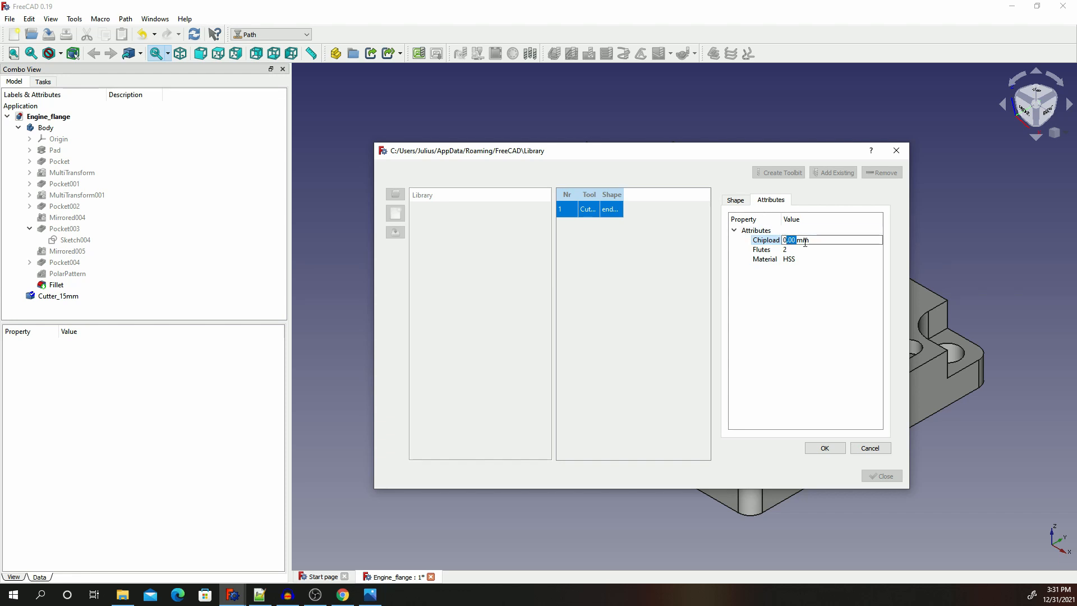
pyautogui.click(837, 448)
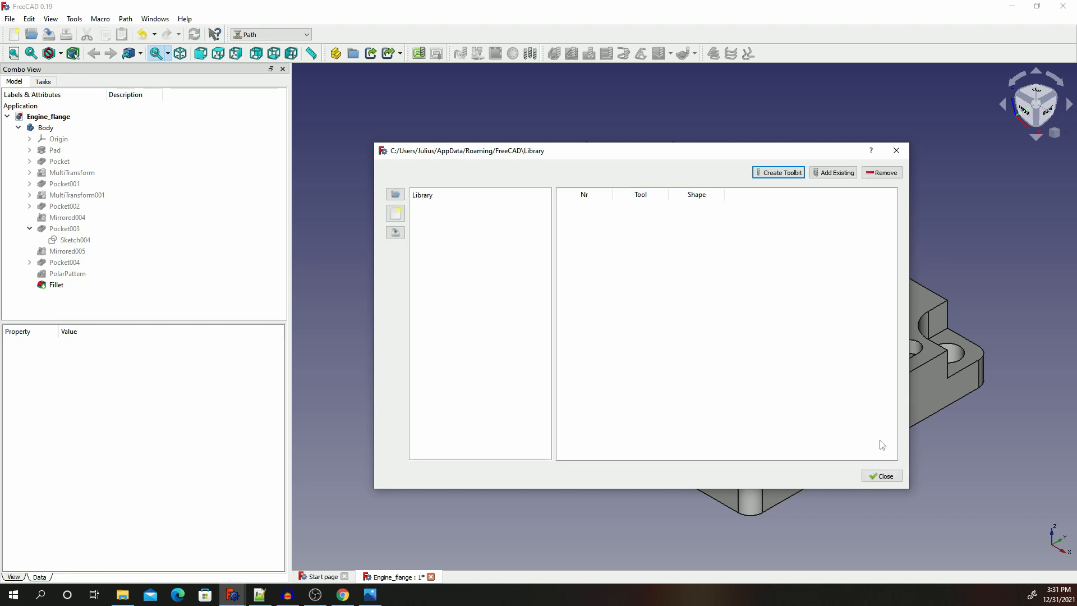
# Close the tool library and create a Path job for the Body solid without a template.
pyautogui.click(881, 476)
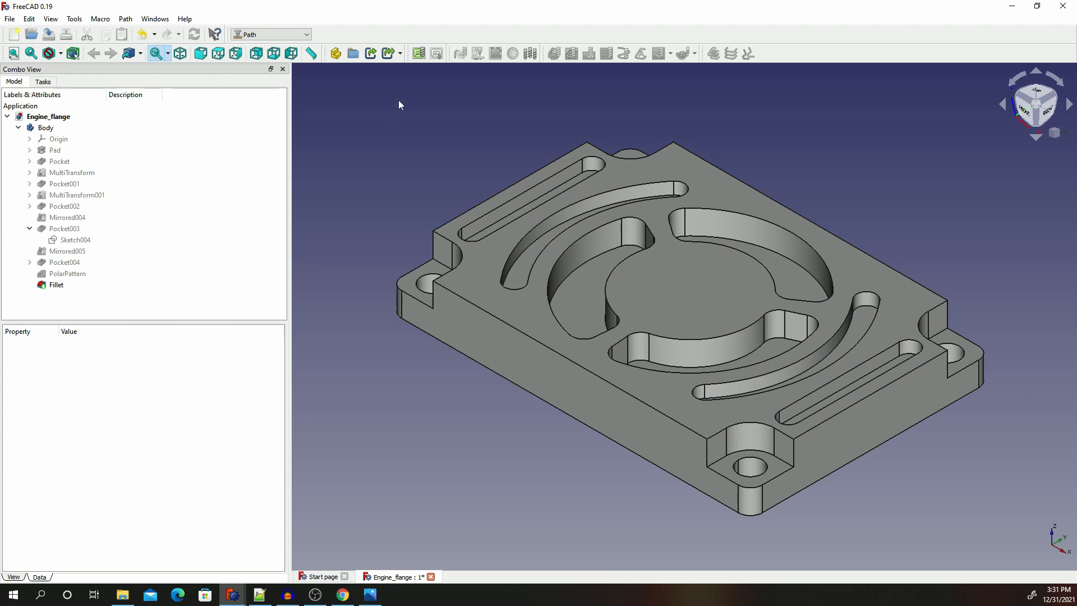
pyautogui.click(420, 53)
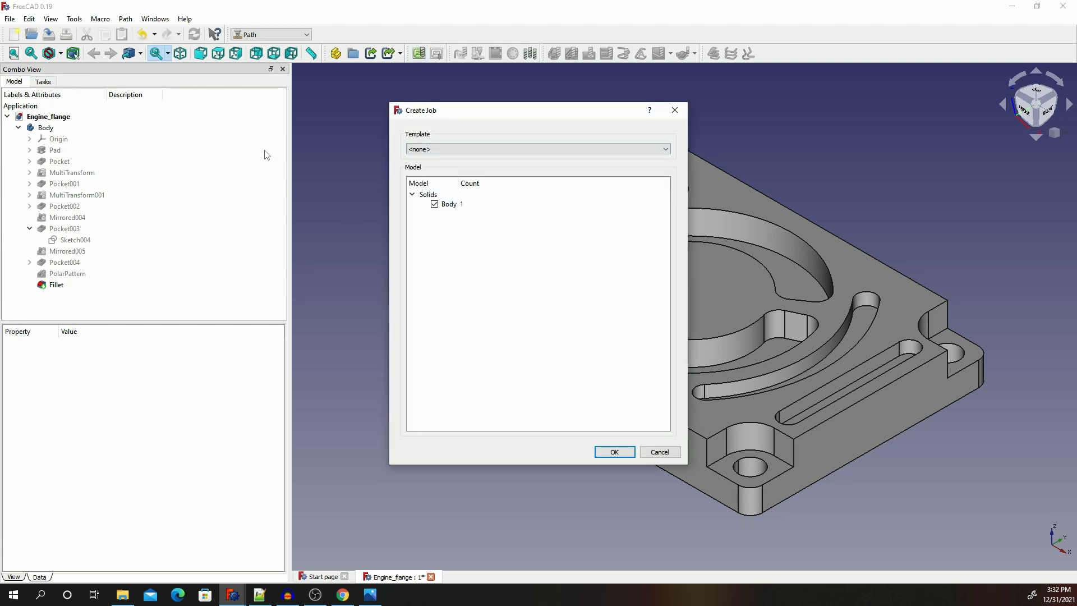
pyautogui.click(613, 456)
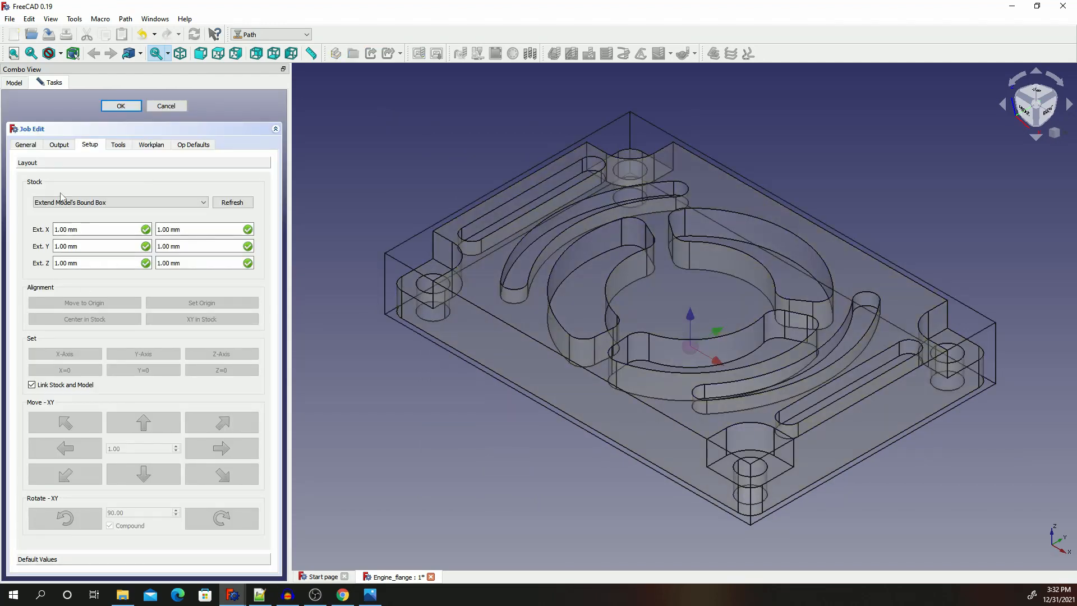
# Add all seven toolbit files from the FC_Tools folder to the job's tools and remove the default tool.
pyautogui.click(118, 145)
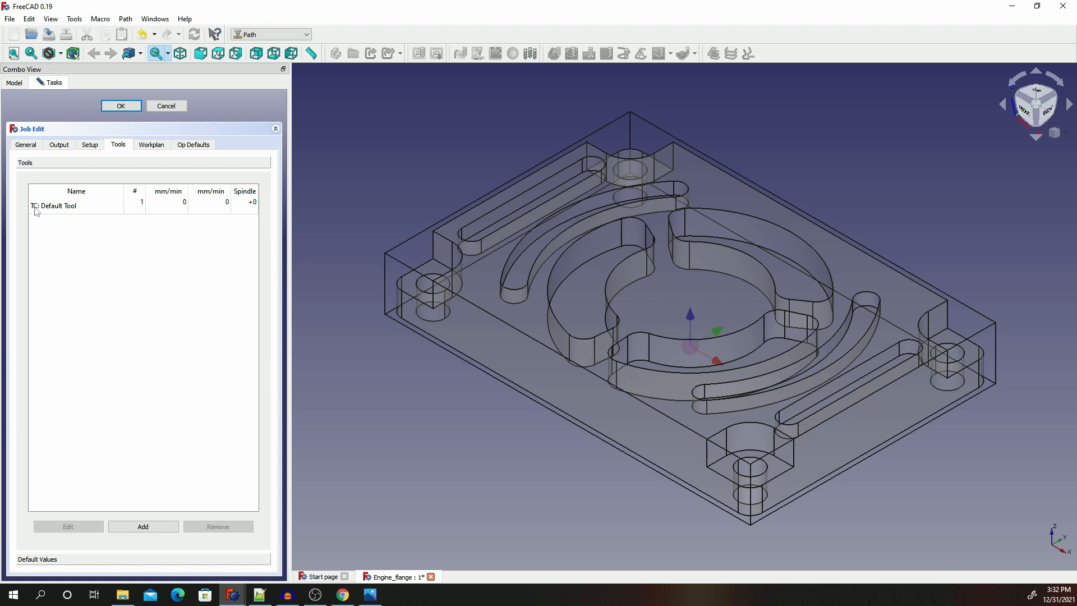
pyautogui.click(56, 210)
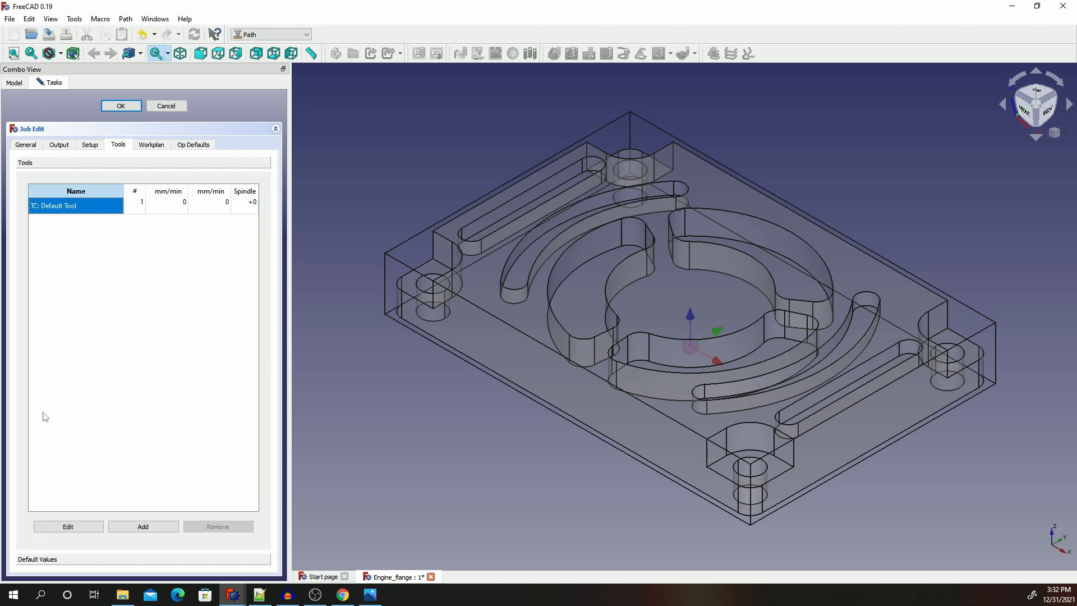
pyautogui.click(143, 526)
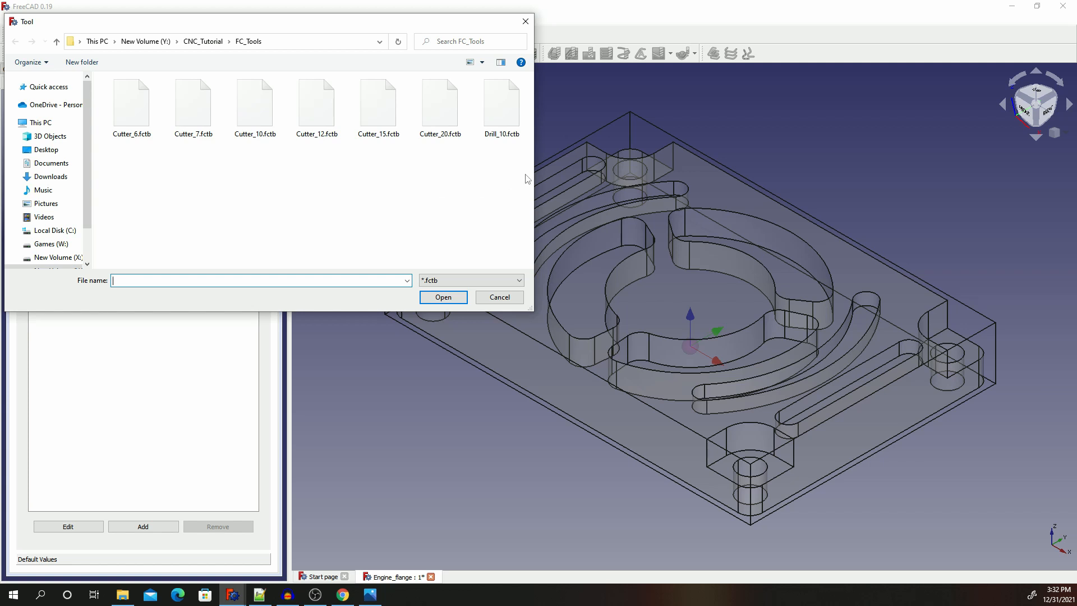
pyautogui.moveTo(527, 179); pyautogui.dragTo(123, 82)
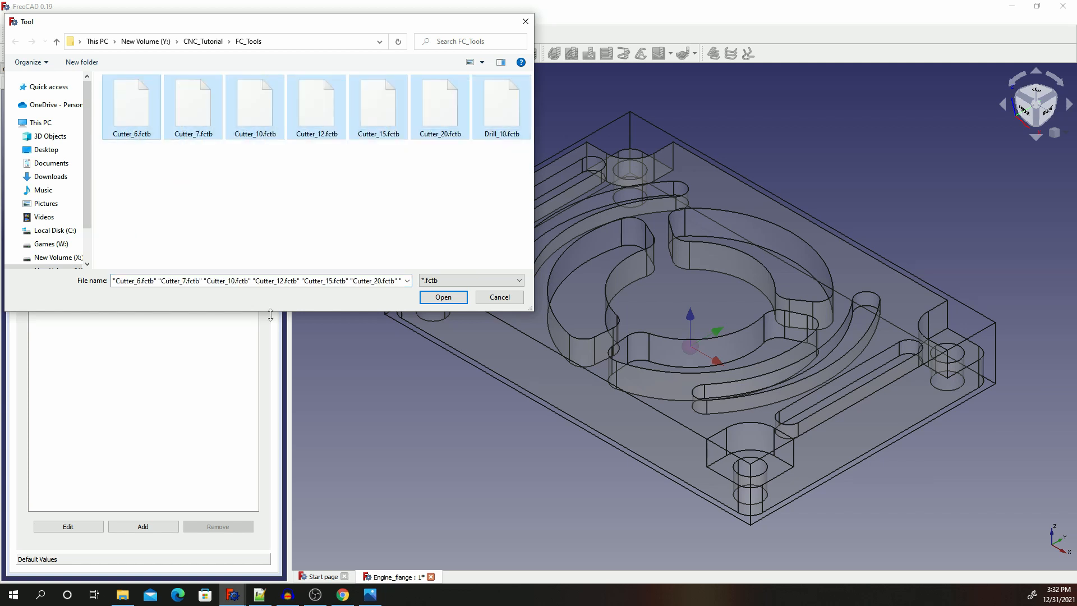
pyautogui.click(211, 176)
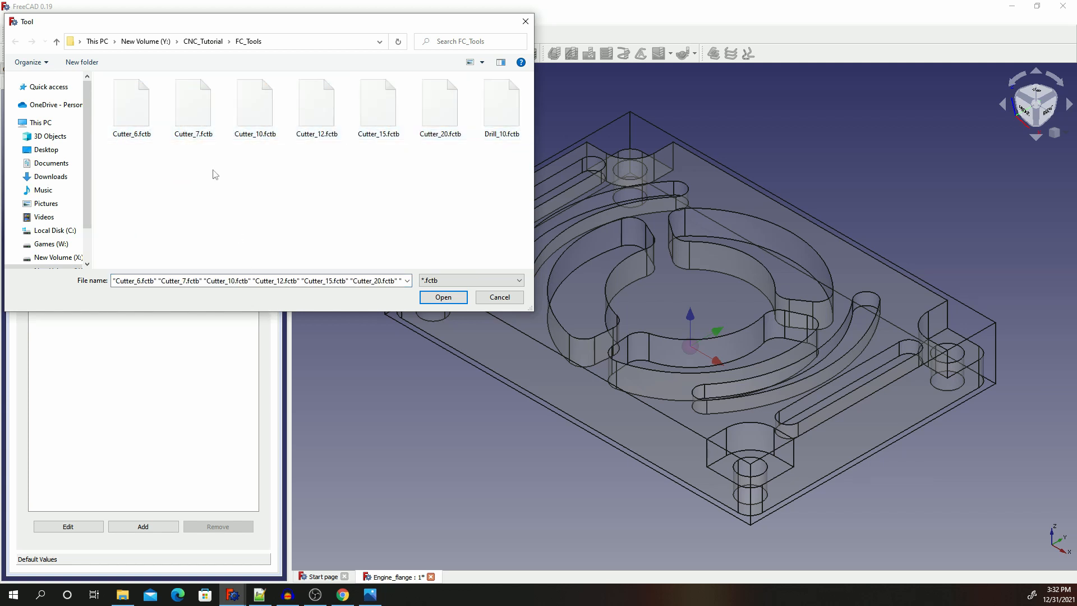
pyautogui.click(380, 129)
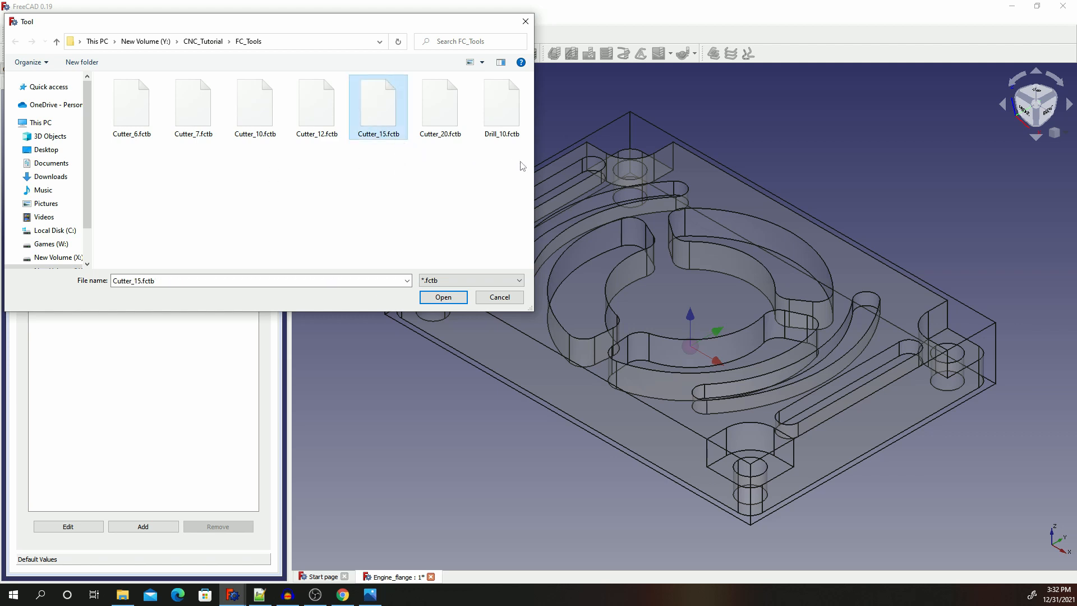
pyautogui.moveTo(521, 161); pyautogui.dragTo(97, 64)
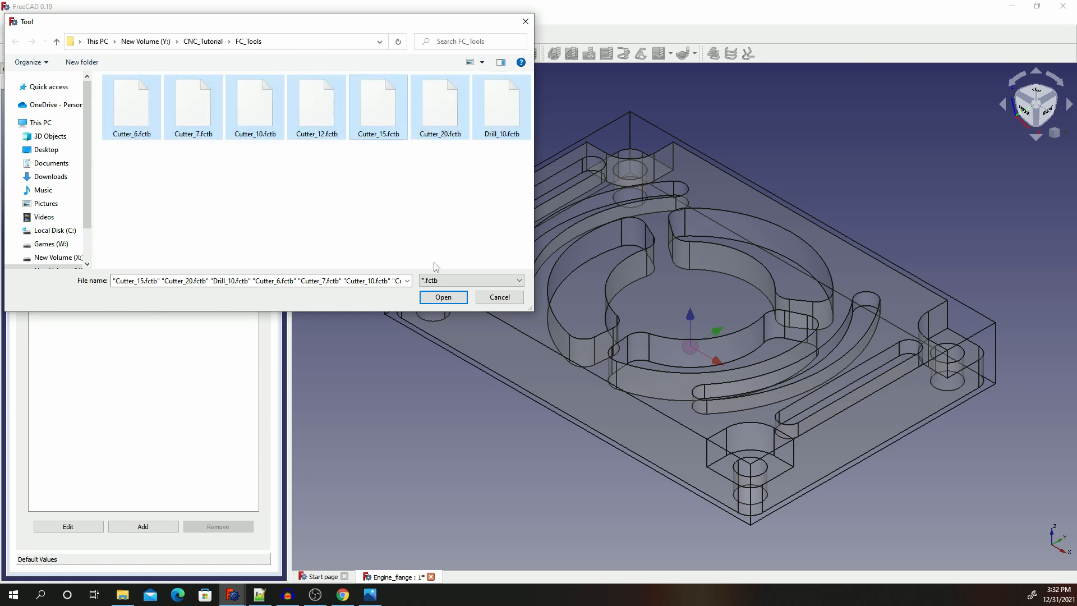
pyautogui.click(443, 297)
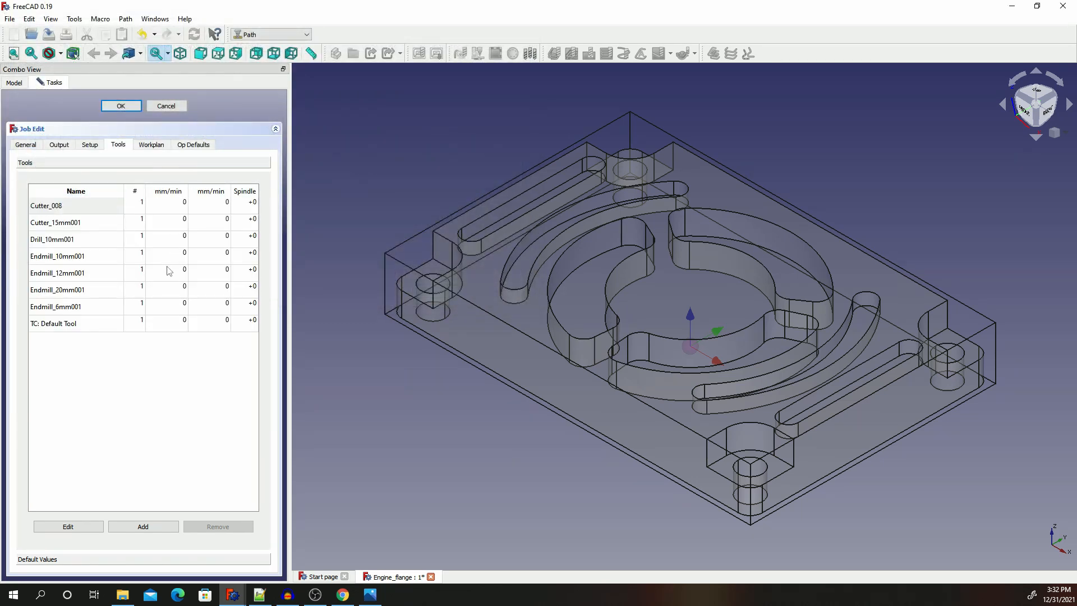
pyautogui.click(78, 323)
pyautogui.click(218, 527)
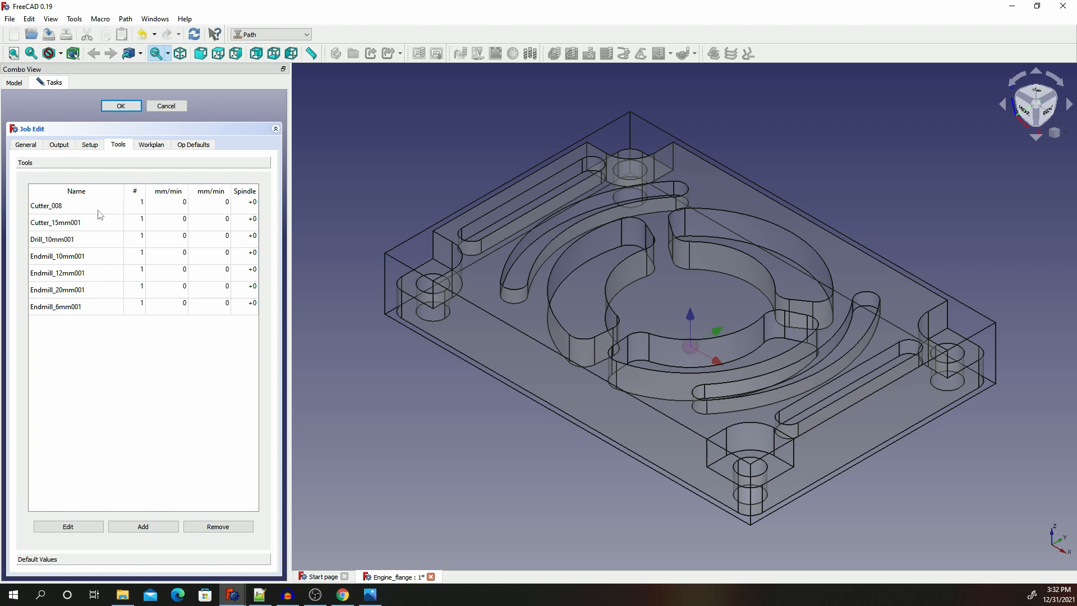
# Set the tool number of Endmill_10mm001 to 2.
pyautogui.click(134, 206)
pyautogui.click(128, 291)
pyautogui.click(132, 257)
pyautogui.click(130, 257)
pyautogui.click(98, 255)
pyautogui.press('2')
pyautogui.click(133, 256)
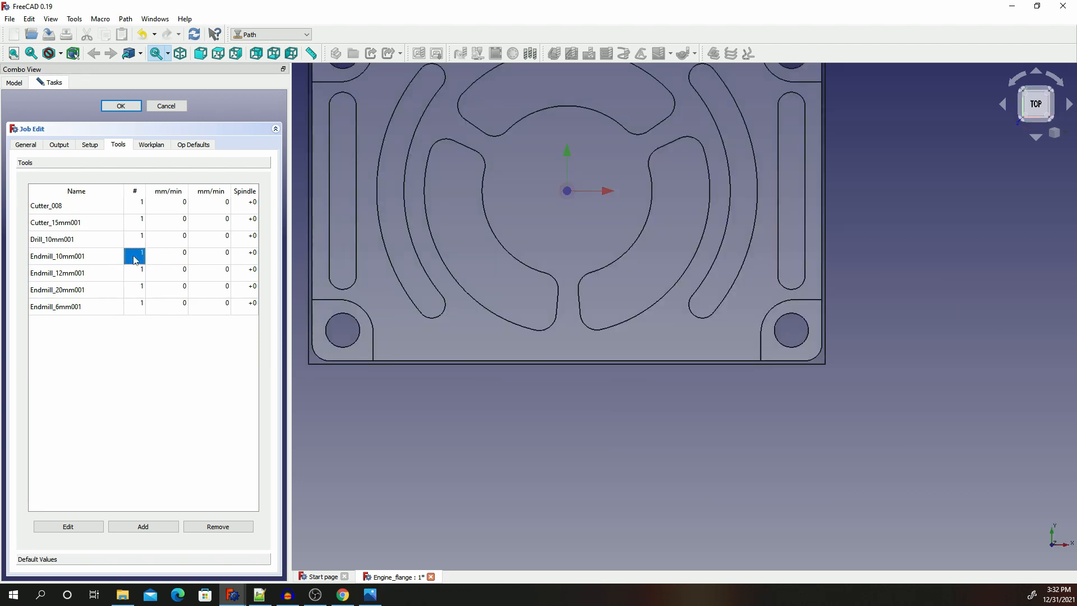
pyautogui.click(135, 258)
# Set the tool number of Drill_10mm001 to 3.
pyautogui.click(137, 274)
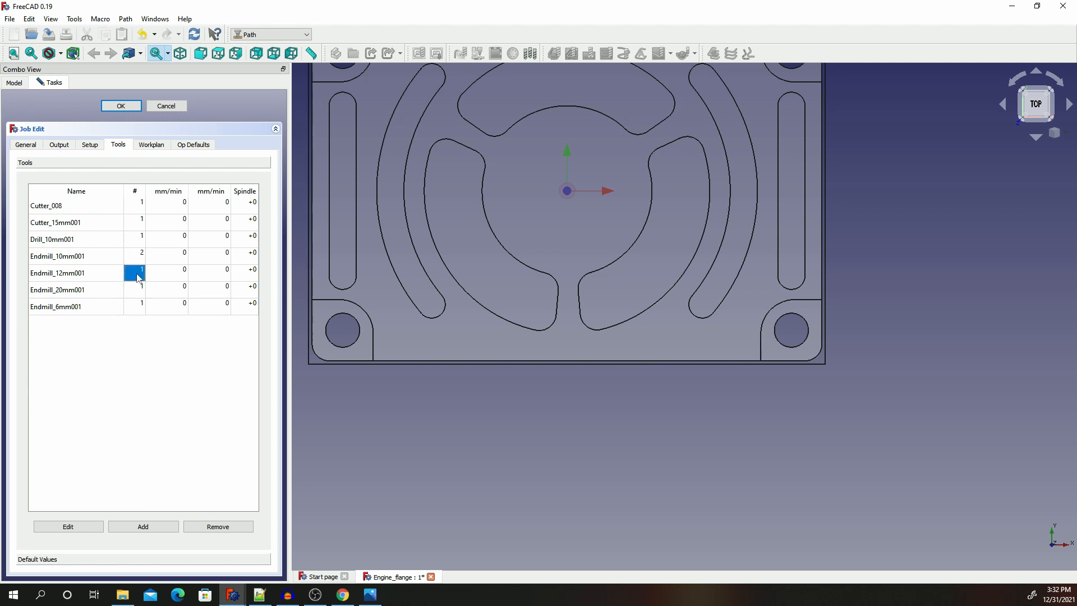
pyautogui.doubleClick(140, 239)
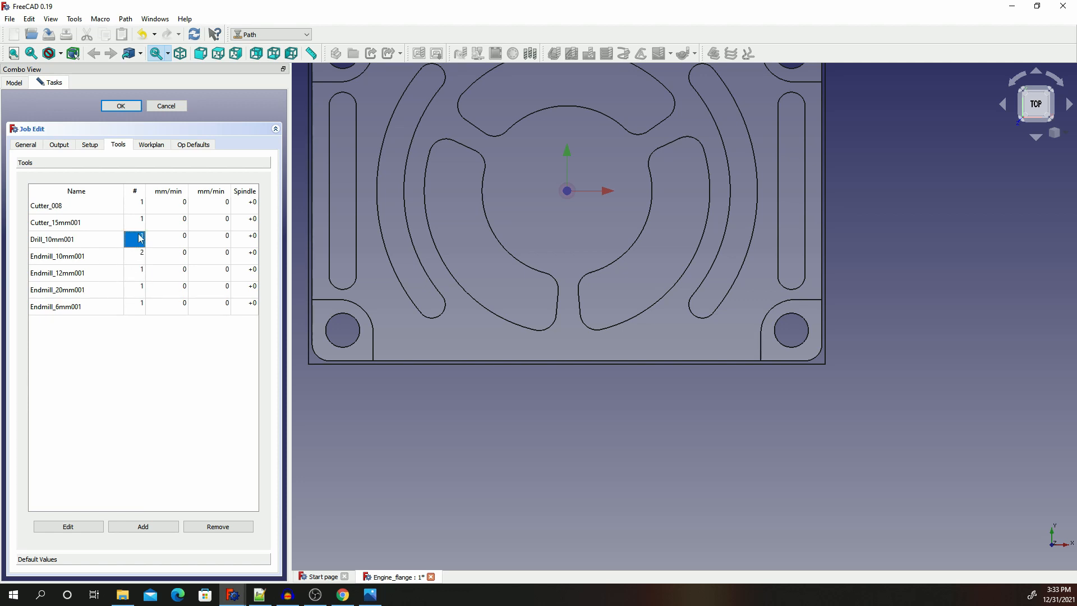
pyautogui.press('BackSpace')
pyautogui.click(137, 261)
pyautogui.write('3')
# Set the tool number of Cutter_15mm001 to 4 and that of Cutter_008 to 5.
pyautogui.click(142, 225)
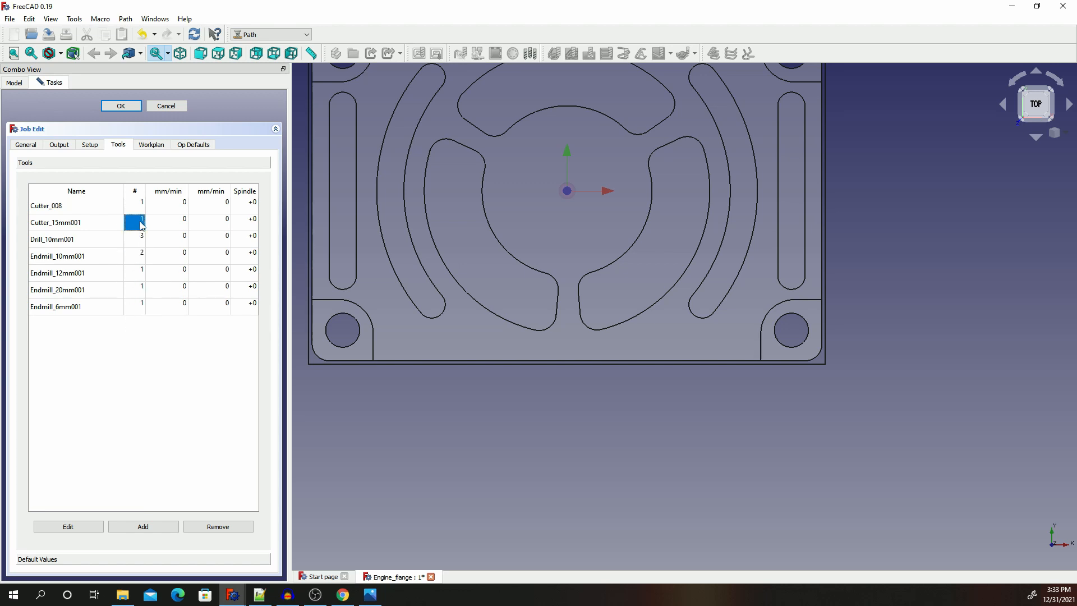
pyautogui.doubleClick(135, 224)
pyautogui.write('4')
pyautogui.doubleClick(135, 208)
pyautogui.write('5')
# Set the tool numbers of Endmill_20mm001 and Endmill_6mm001 to 6, leaving Endmill_12mm001 at 1.
pyautogui.doubleClick(141, 273)
pyautogui.doubleClick(141, 290)
pyautogui.doubleClick(141, 272)
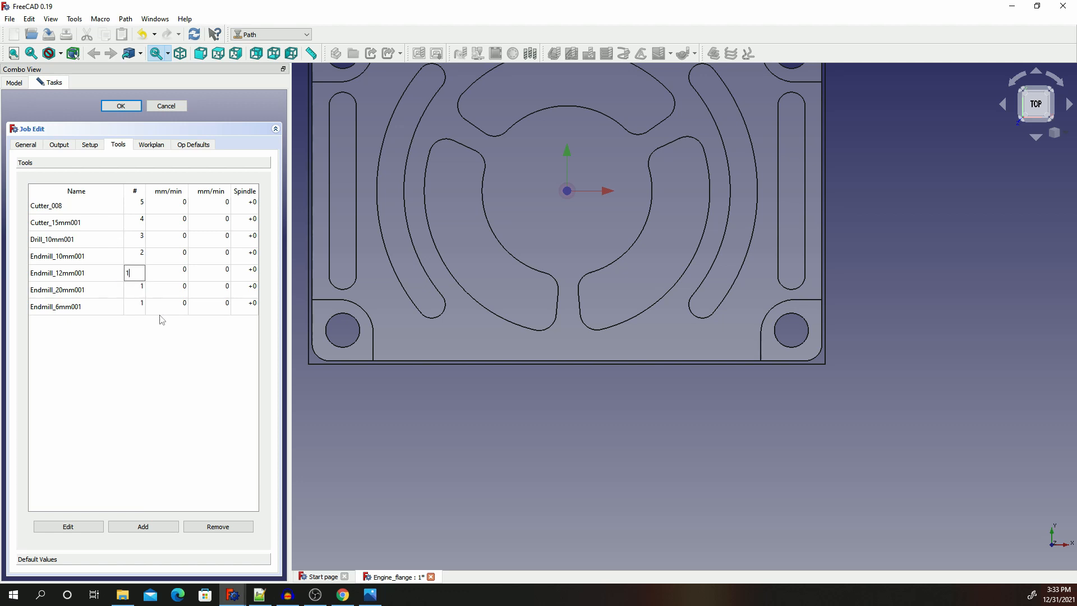
pyautogui.click(116, 273)
pyautogui.doubleClick(140, 292)
pyautogui.write('6')
pyautogui.doubleClick(136, 307)
pyautogui.write('6')
pyautogui.click(135, 344)
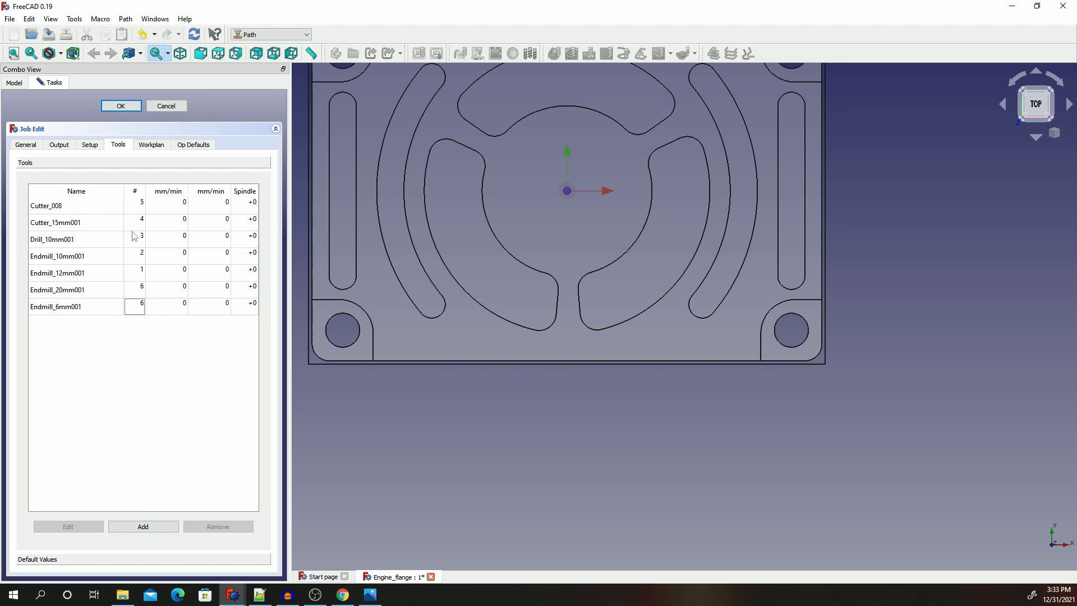
# Check the job's stock setup and set the job's output file to flange.nc in the FC_Tools folder.
pyautogui.click(90, 148)
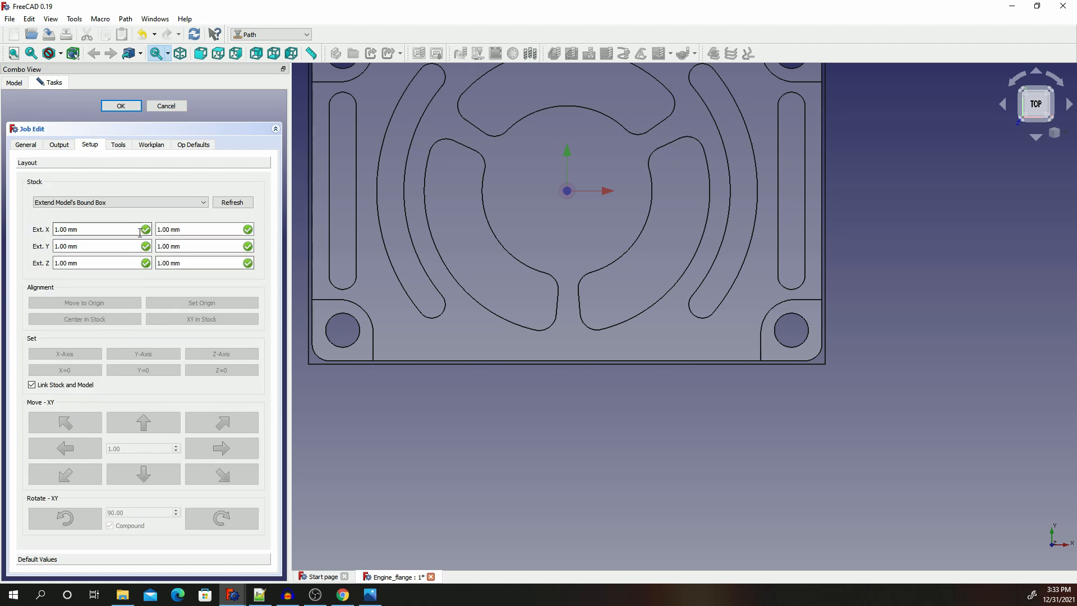
pyautogui.click(71, 233)
pyautogui.click(59, 144)
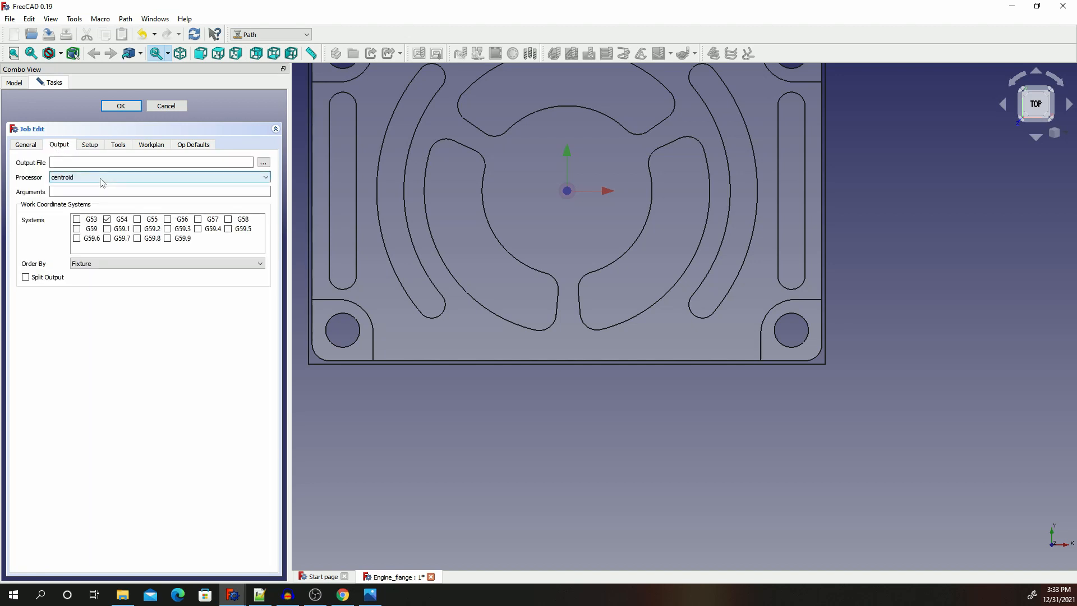
pyautogui.click(263, 163)
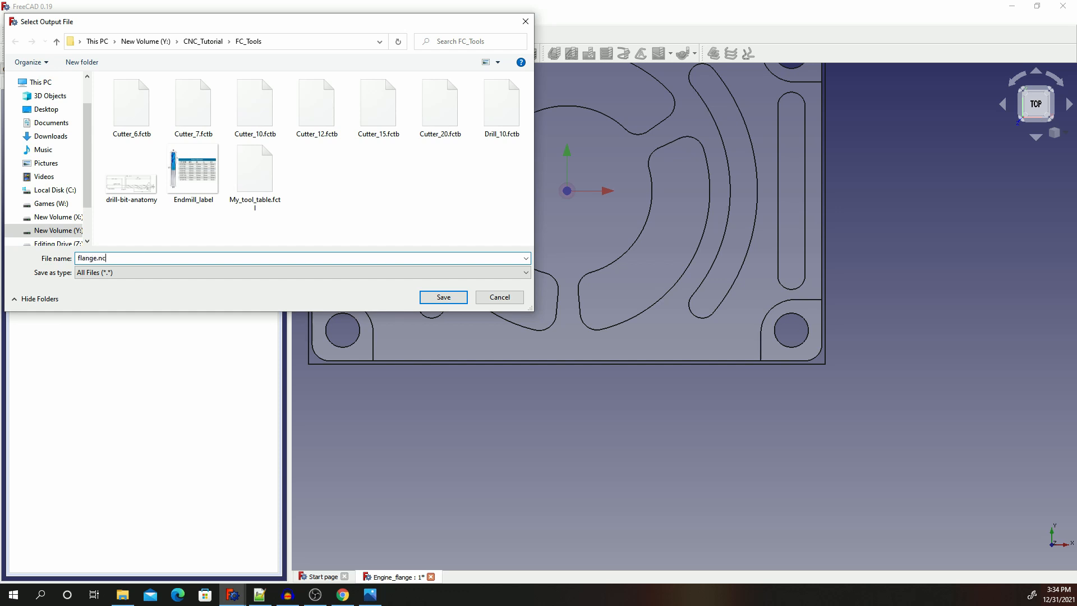
pyautogui.click(443, 296)
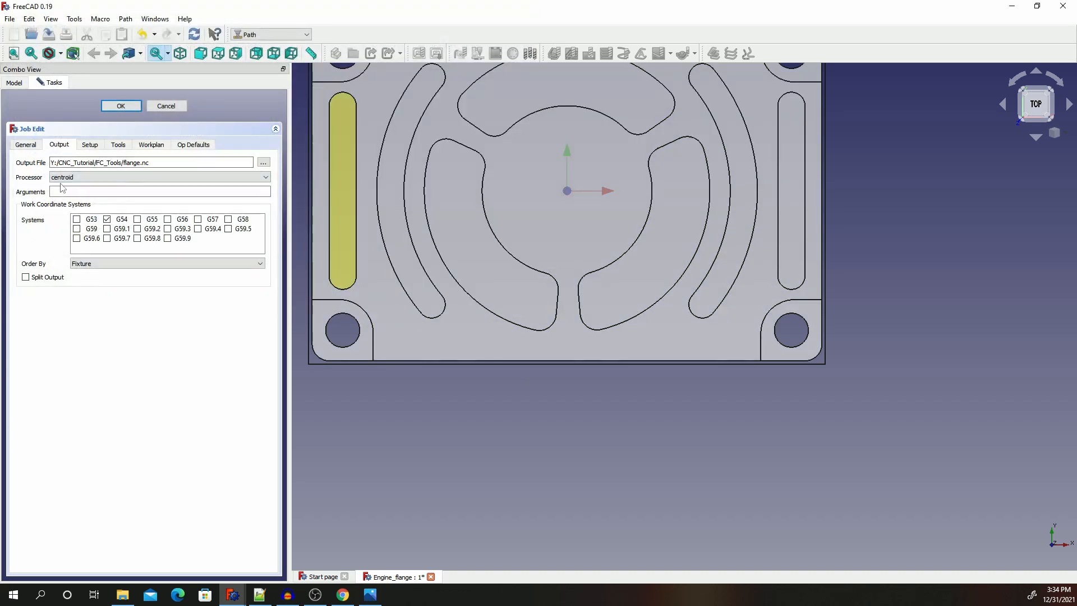
# Choose linuxcnc as the job's post processor and accept the job settings.
pyautogui.click(91, 178)
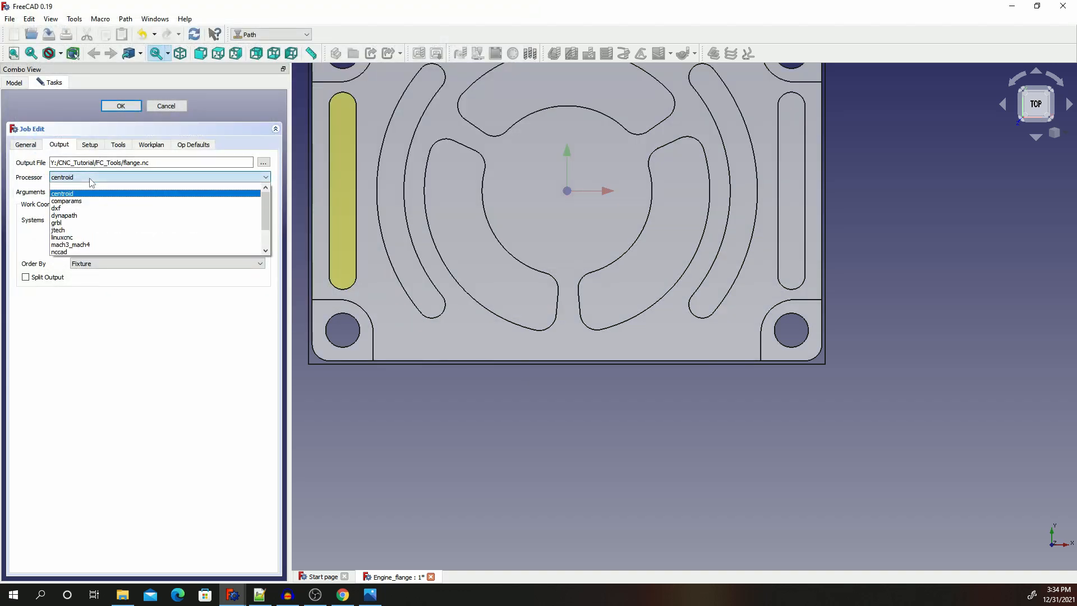
pyautogui.scroll(-1, 85, 235)
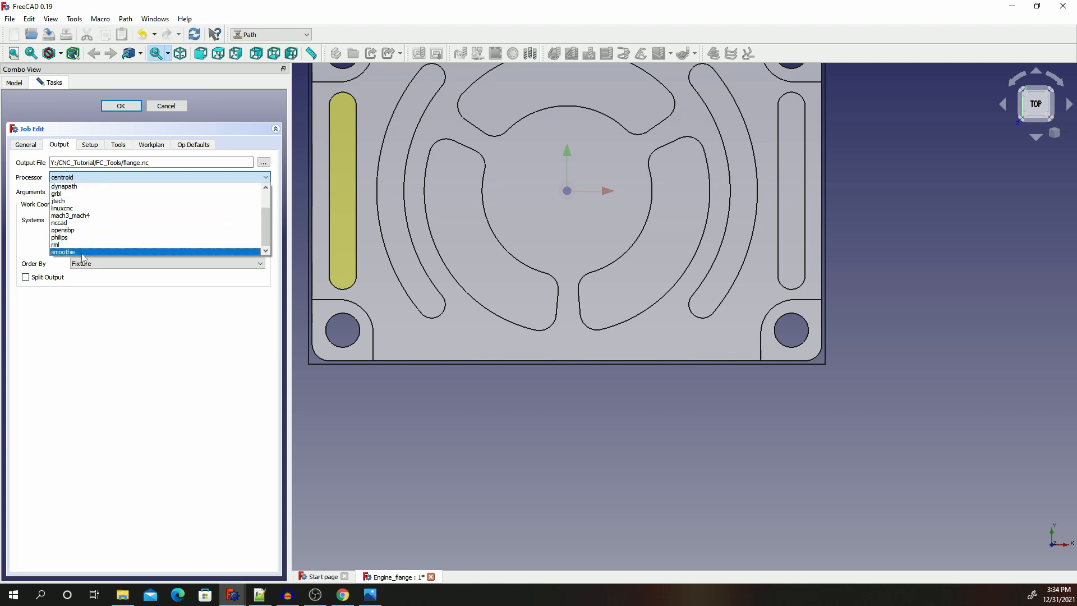
pyautogui.scroll(2, 106, 225)
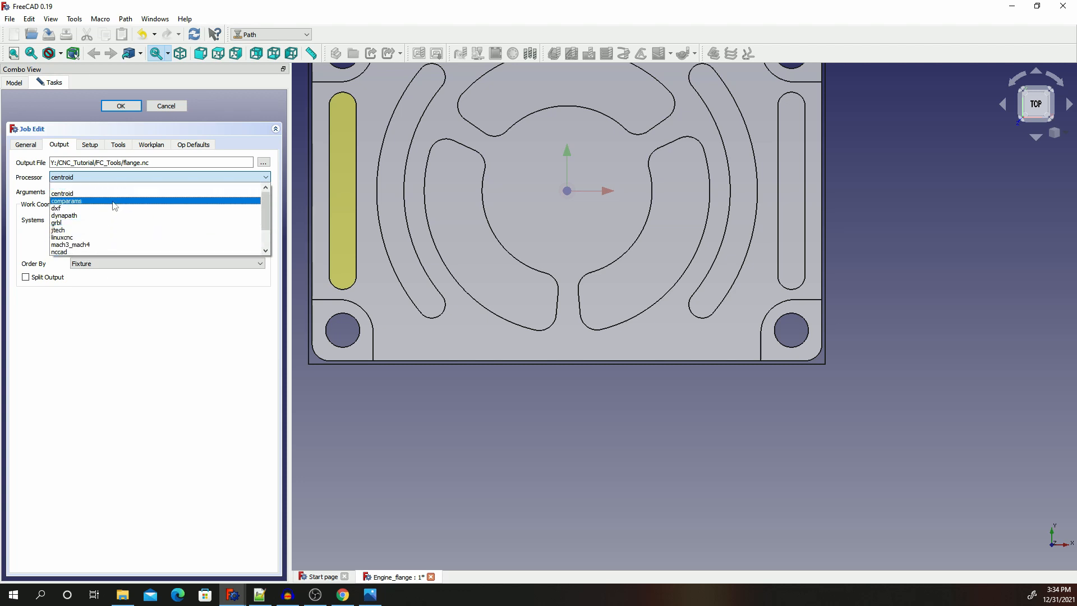
pyautogui.scroll(-1, 114, 206)
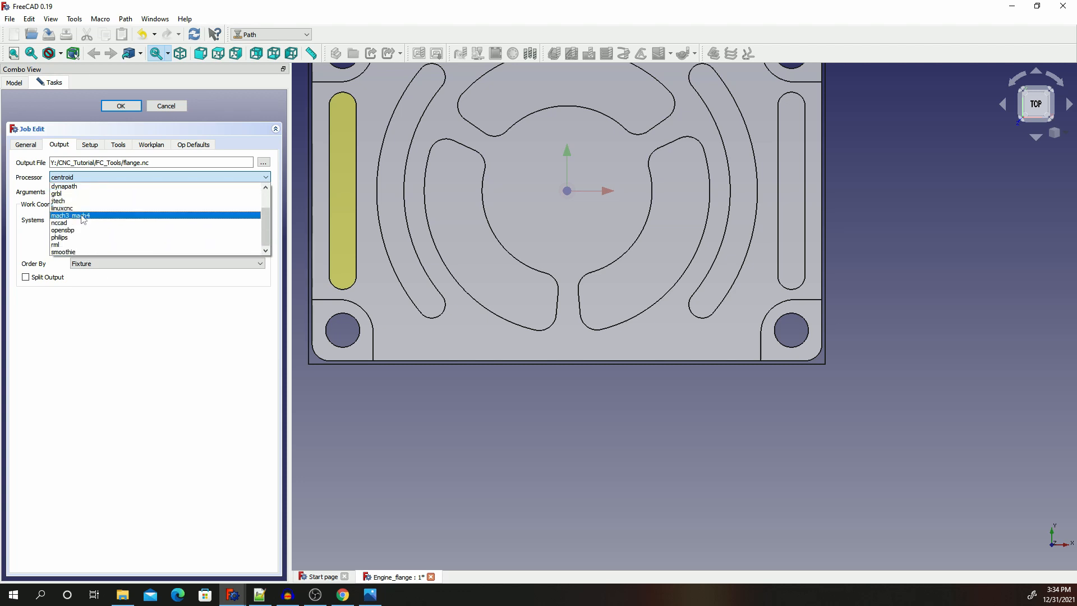
pyautogui.click(61, 208)
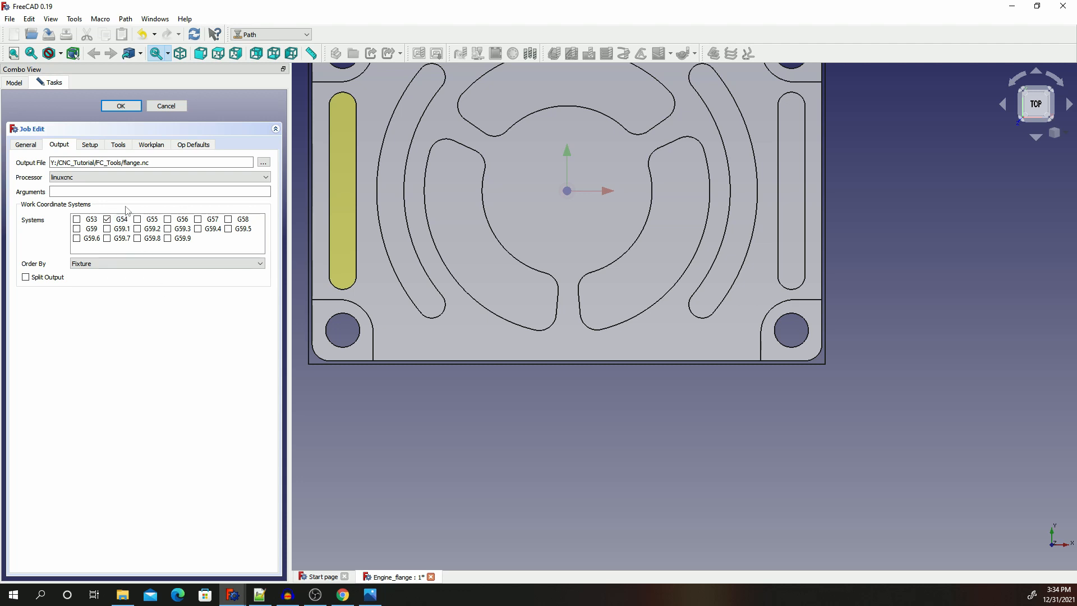
pyautogui.click(26, 145)
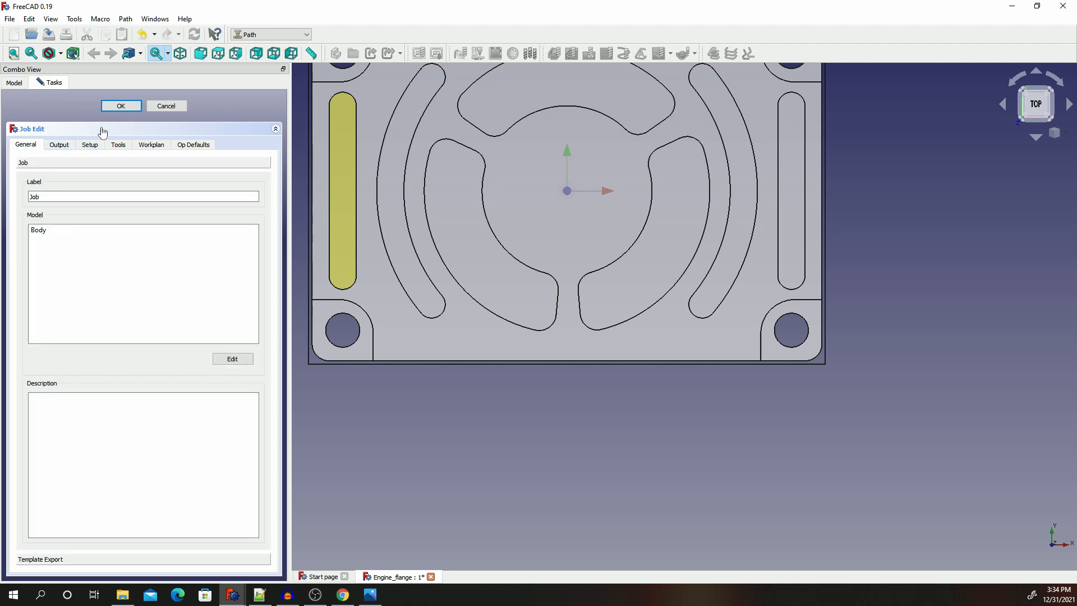
pyautogui.click(121, 107)
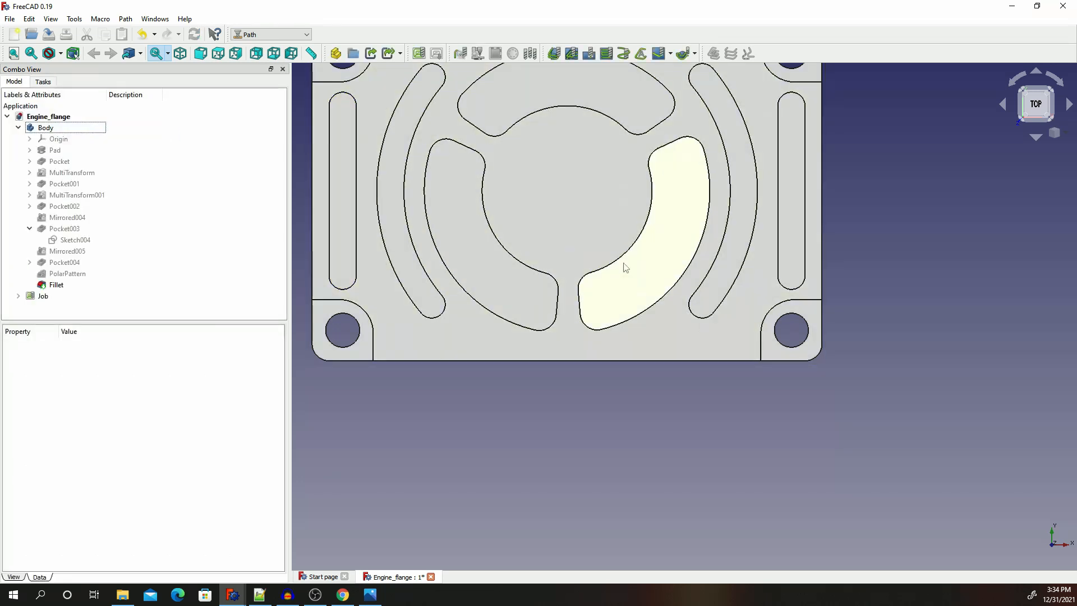
# Create a Profile operation in the job with the Endmill_12mm001 tool controller and the cut side set to Outside.
pyautogui.click(180, 53)
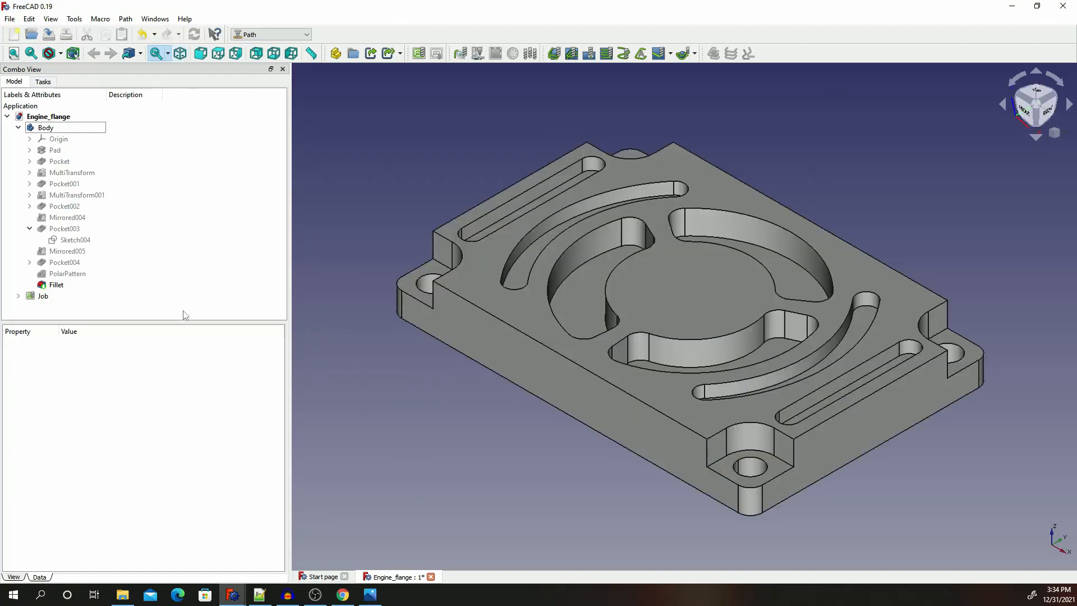
pyautogui.click(18, 295)
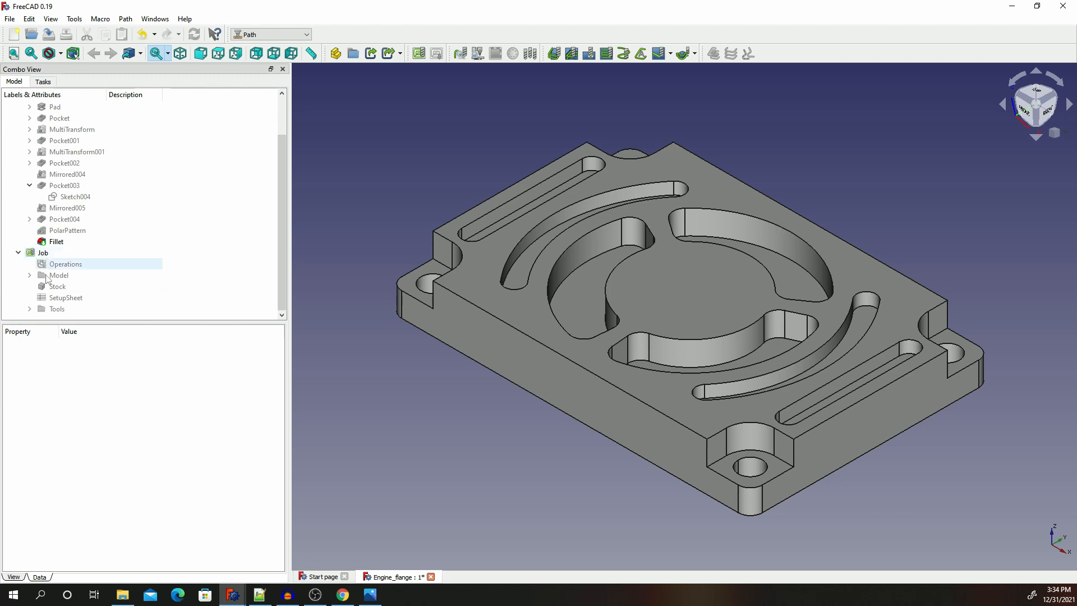
pyautogui.click(81, 266)
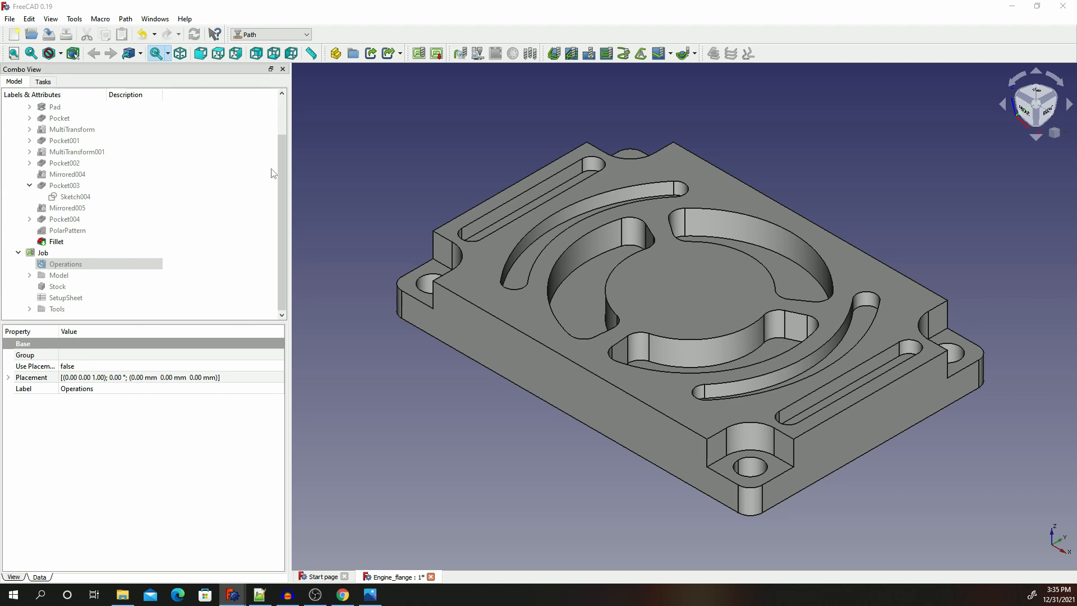
pyautogui.click(84, 265)
pyautogui.click(553, 55)
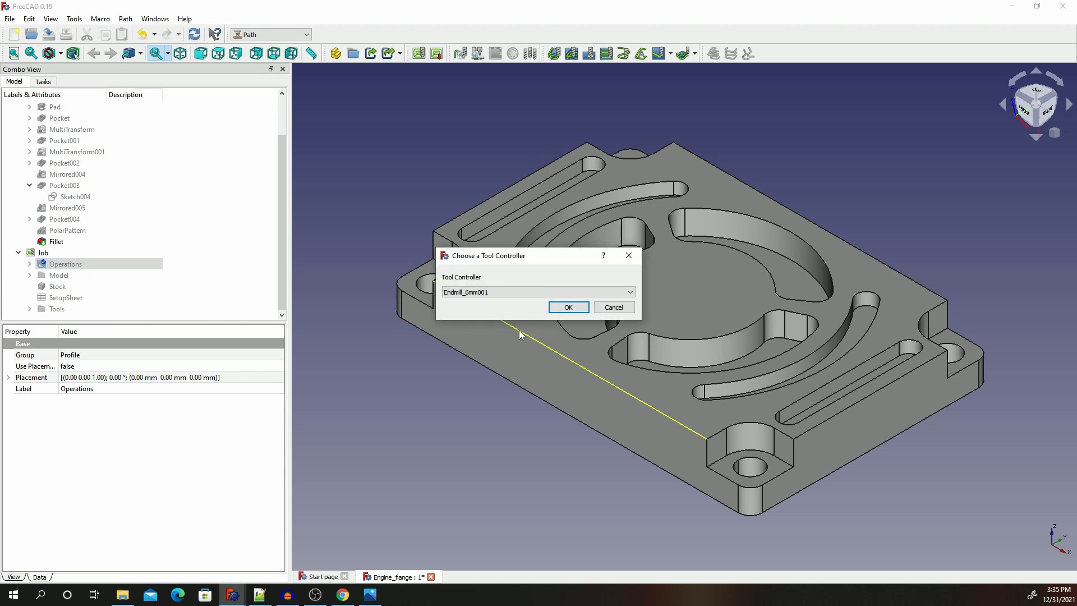
pyautogui.click(489, 292)
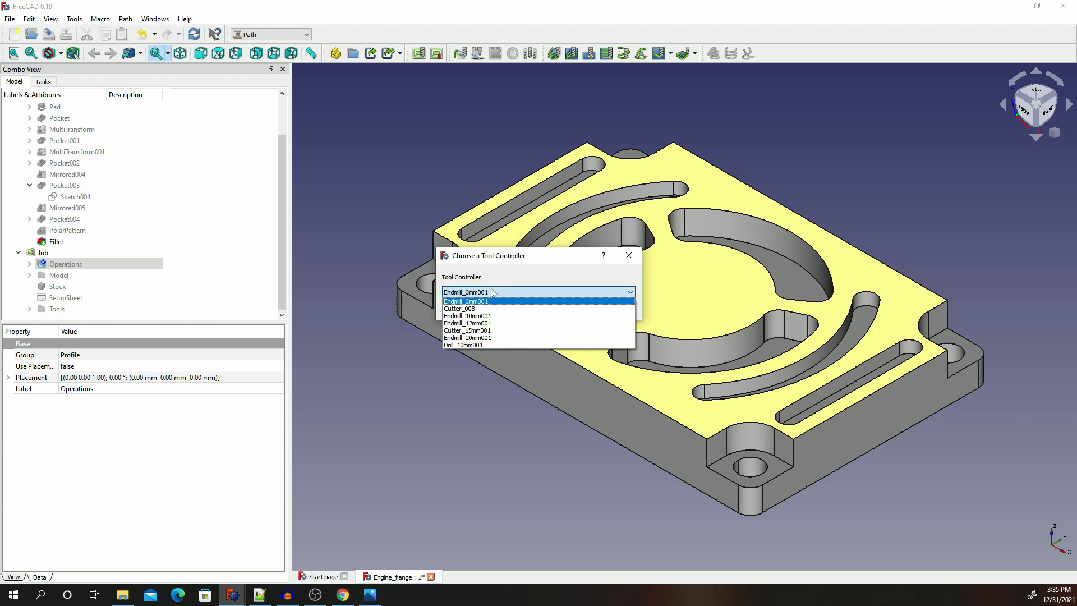
pyautogui.click(480, 323)
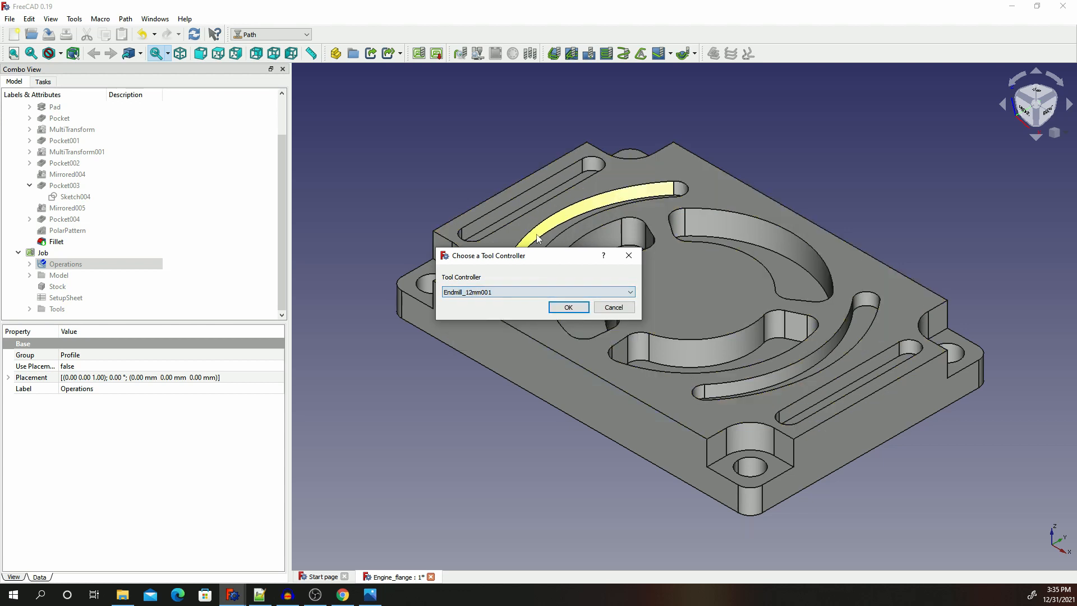
pyautogui.click(567, 308)
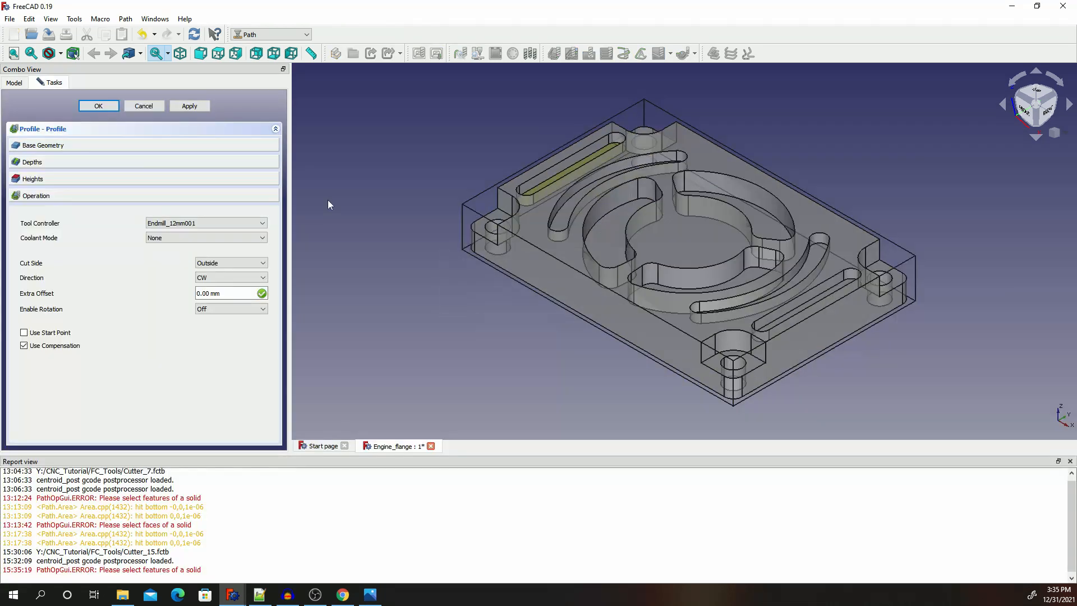
pyautogui.click(216, 264)
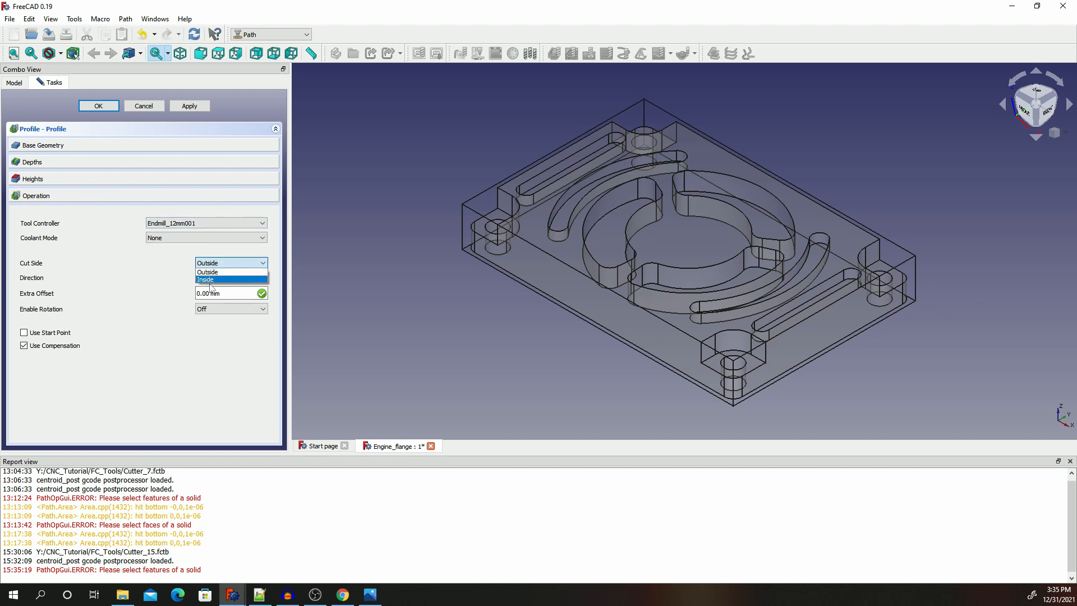
pyautogui.click(216, 271)
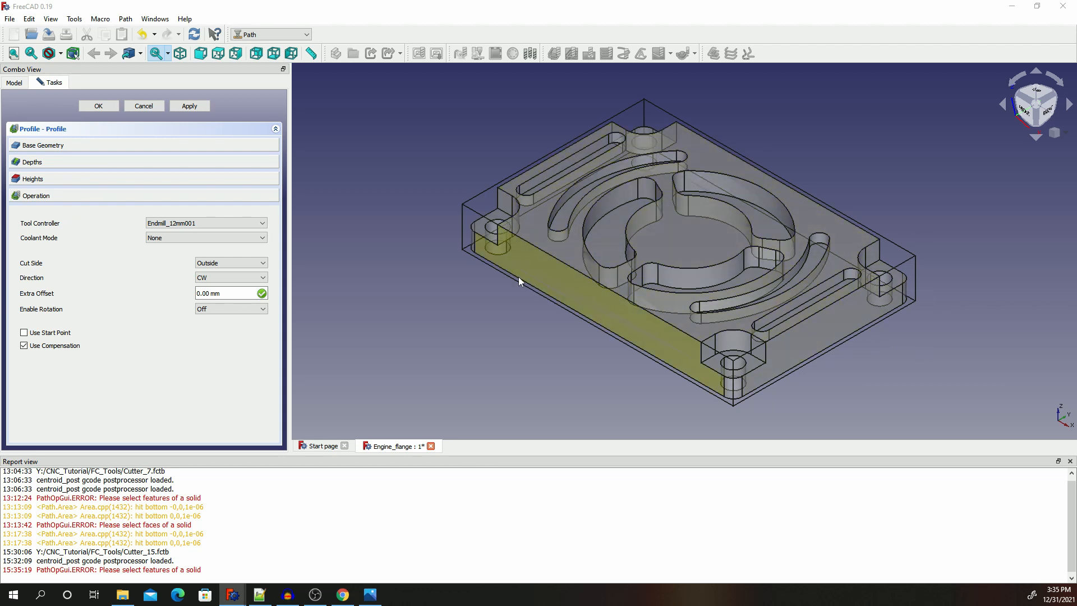
# Check the Profile operation's depths, apply it to generate the outside toolpath, and accept the operation.
pyautogui.click(46, 163)
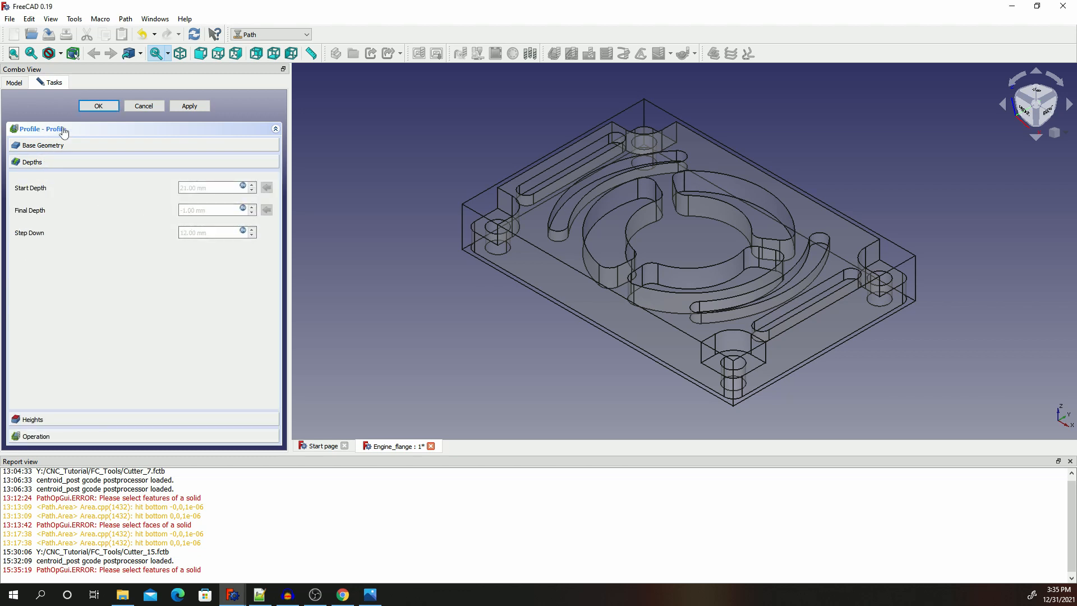
pyautogui.click(191, 106)
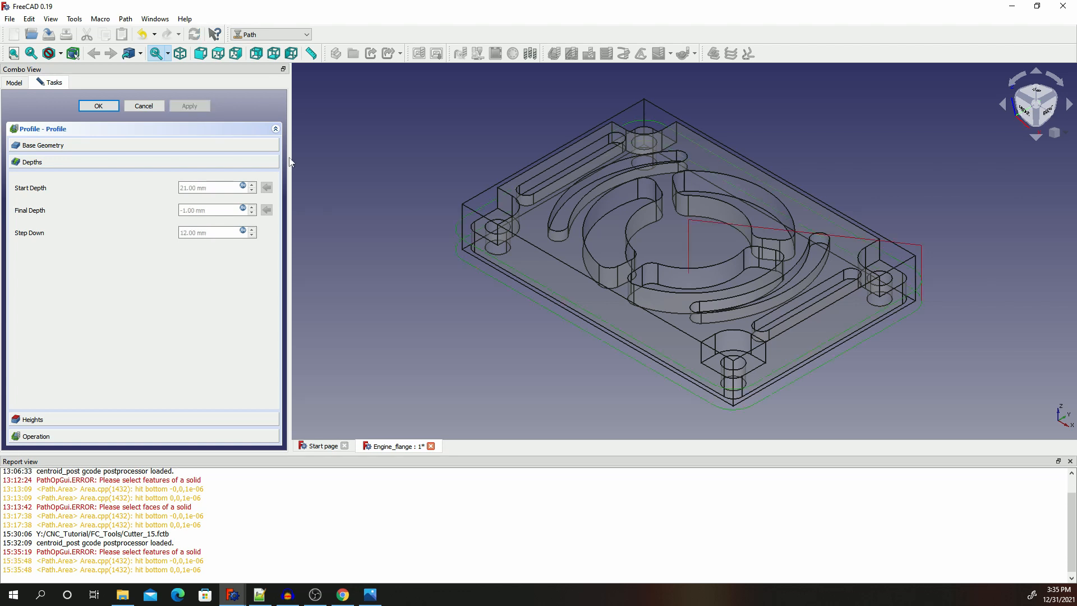
pyautogui.click(103, 108)
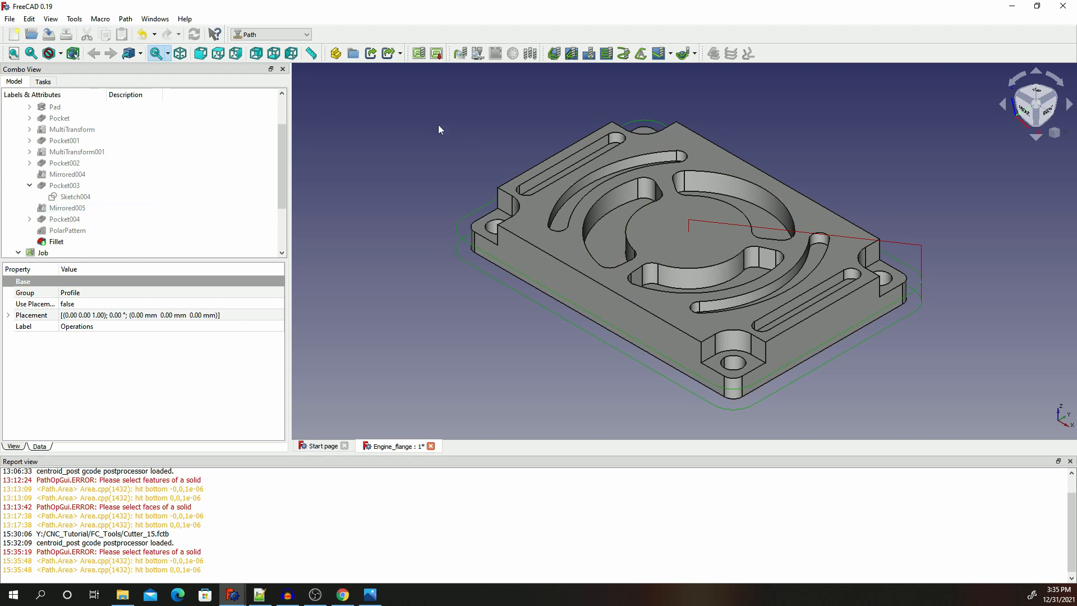
# Simulate the job with the Profile operation and close the simulation without keeping its result.
pyautogui.click(477, 53)
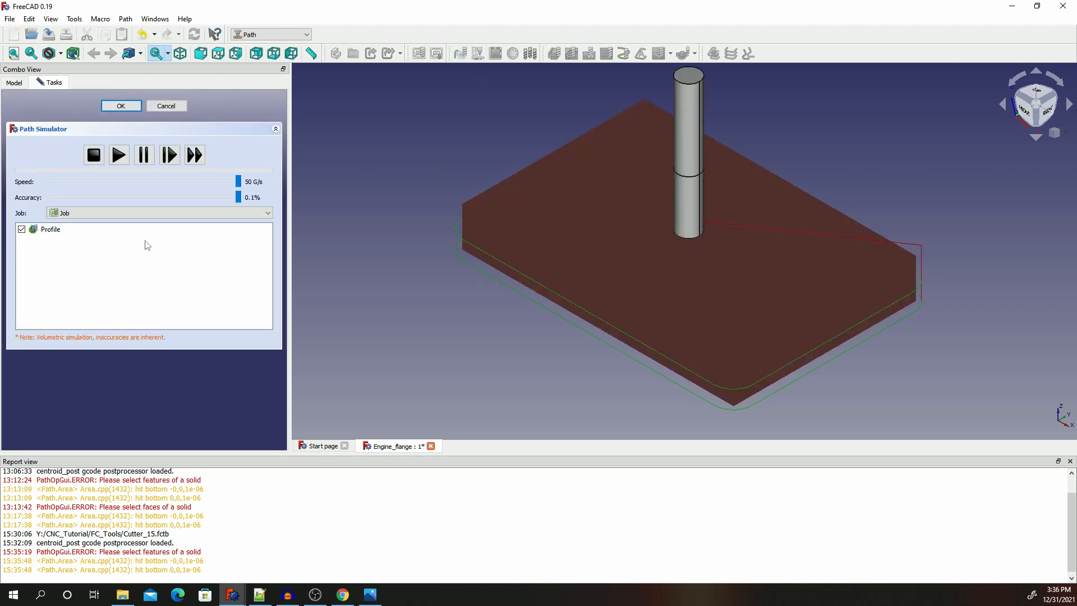
pyautogui.click(116, 158)
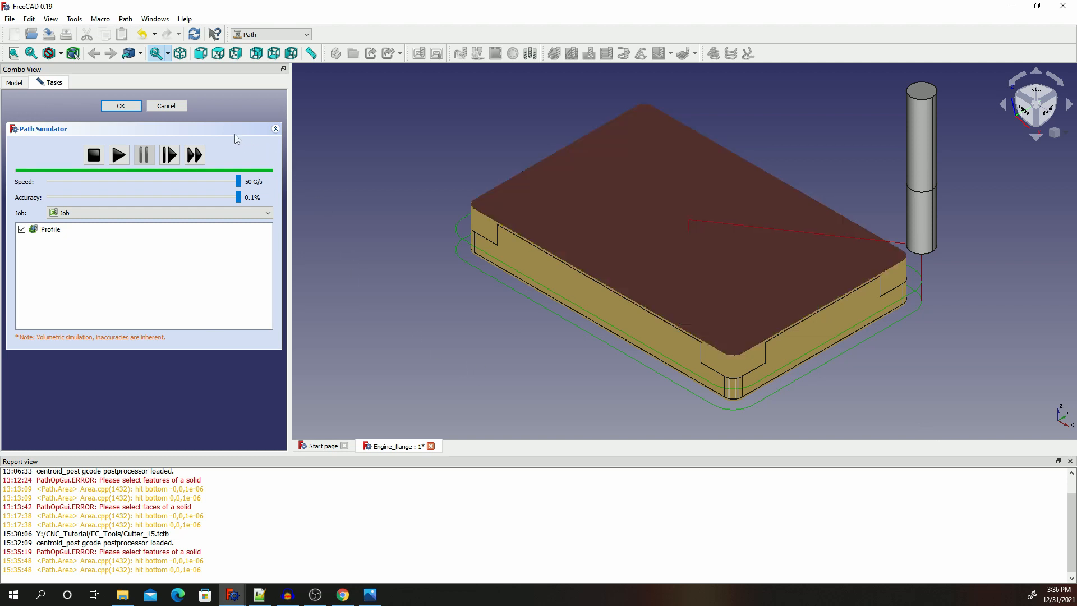
pyautogui.click(166, 106)
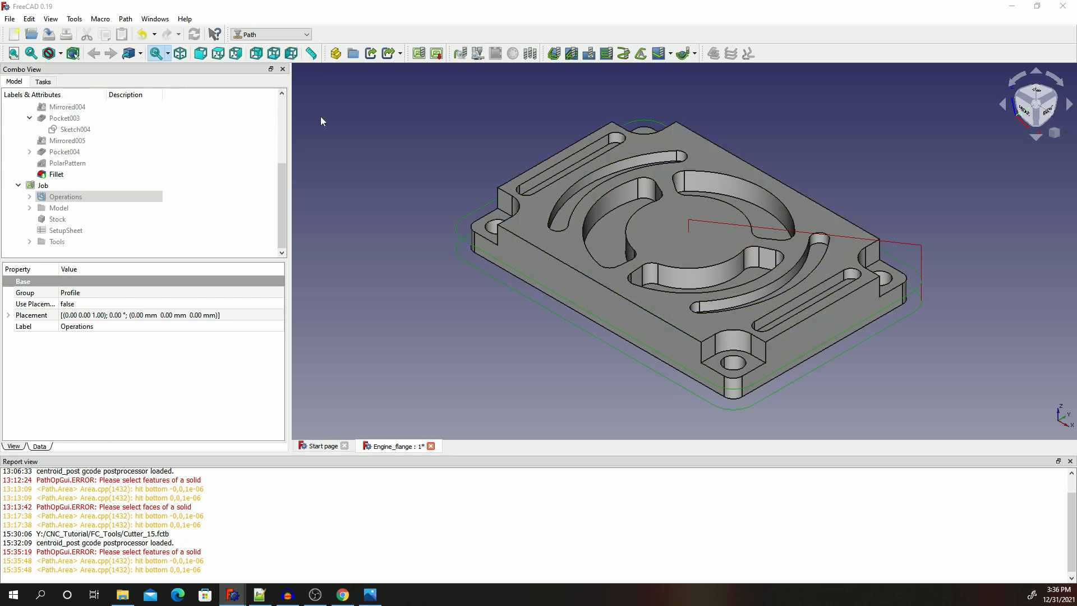
# Create a Pocket Shape operation with the Endmill_10mm001 tool controller and the coolant mode set to Flood.
pyautogui.click(573, 55)
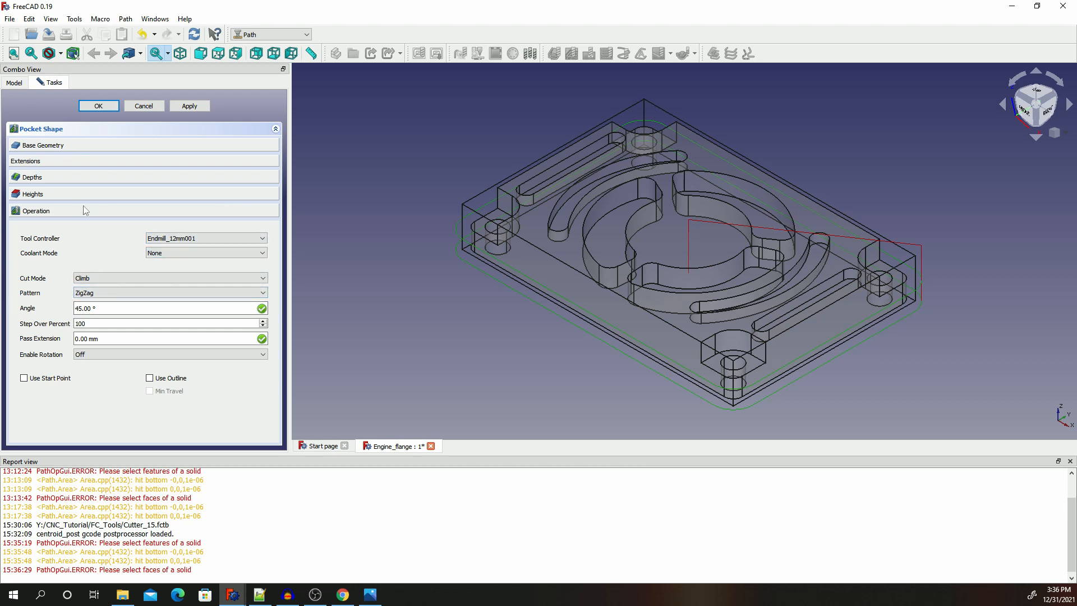
pyautogui.click(190, 238)
pyautogui.click(185, 264)
pyautogui.click(166, 253)
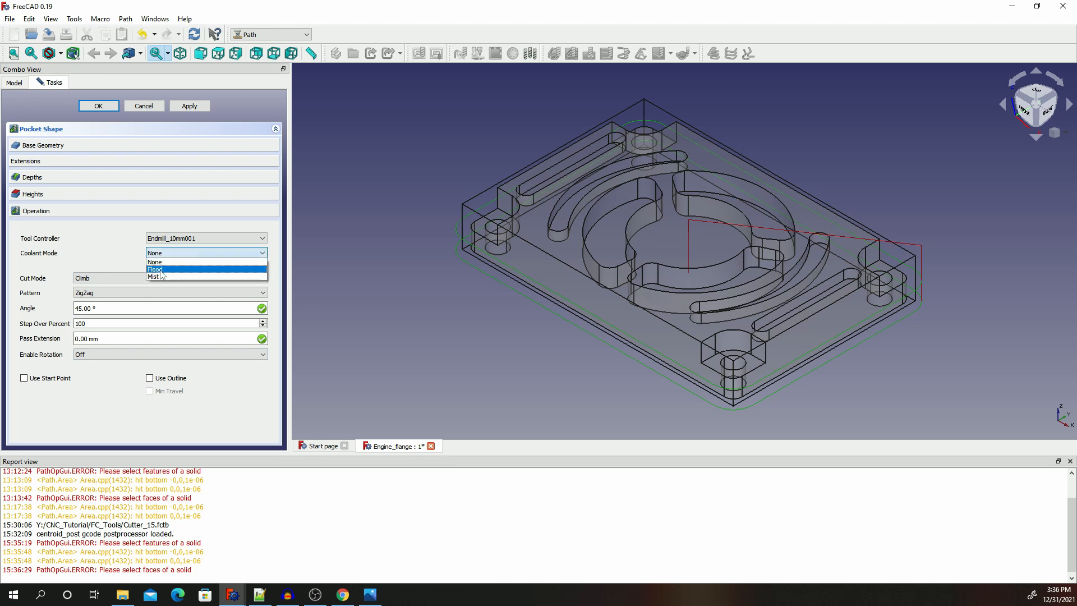
pyautogui.click(160, 270)
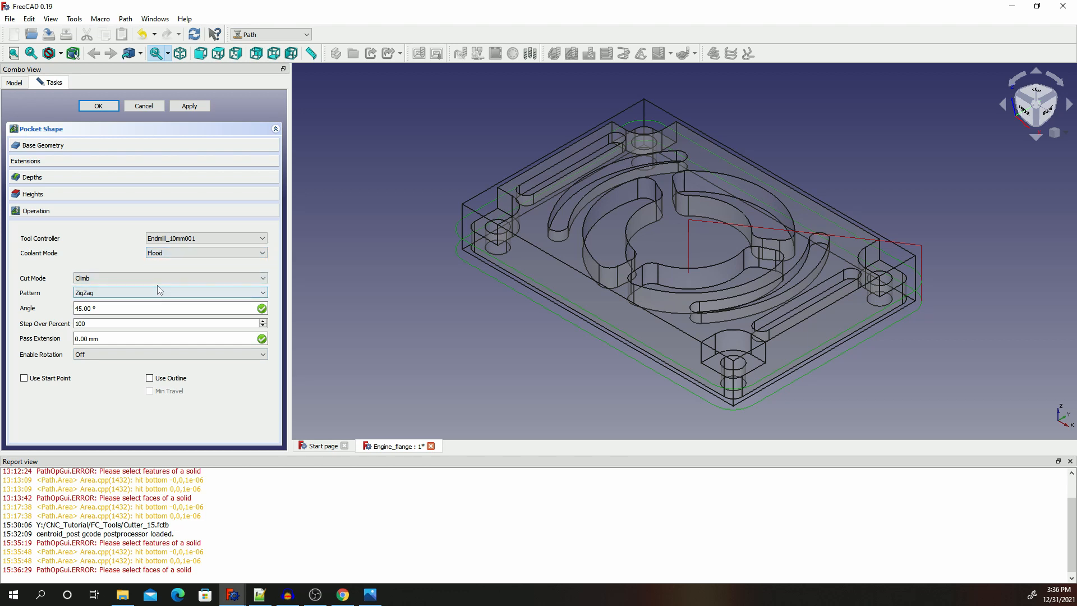
pyautogui.click(200, 254)
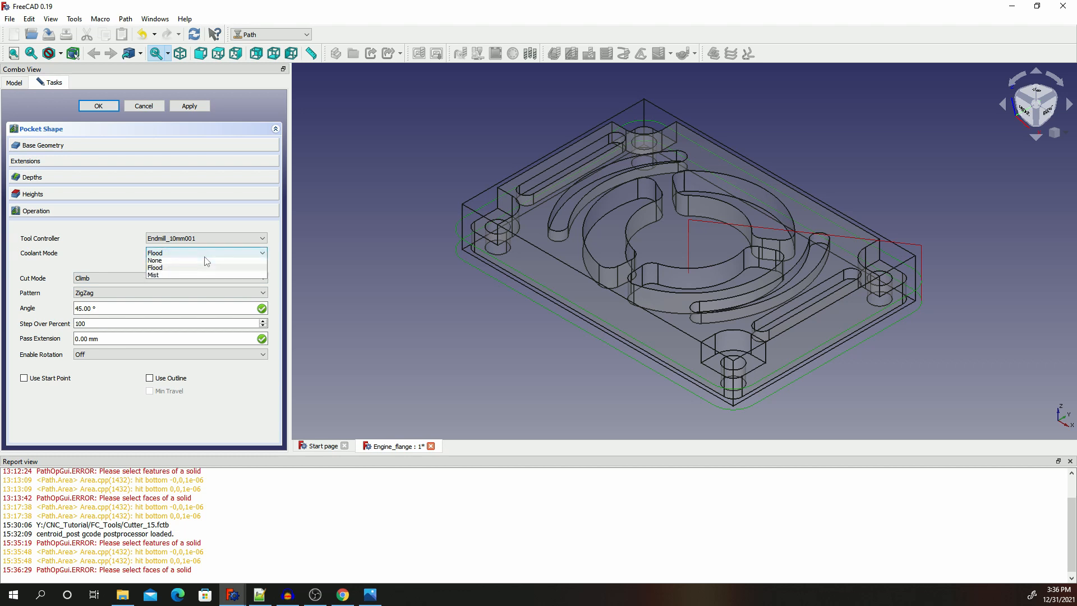
pyautogui.click(178, 253)
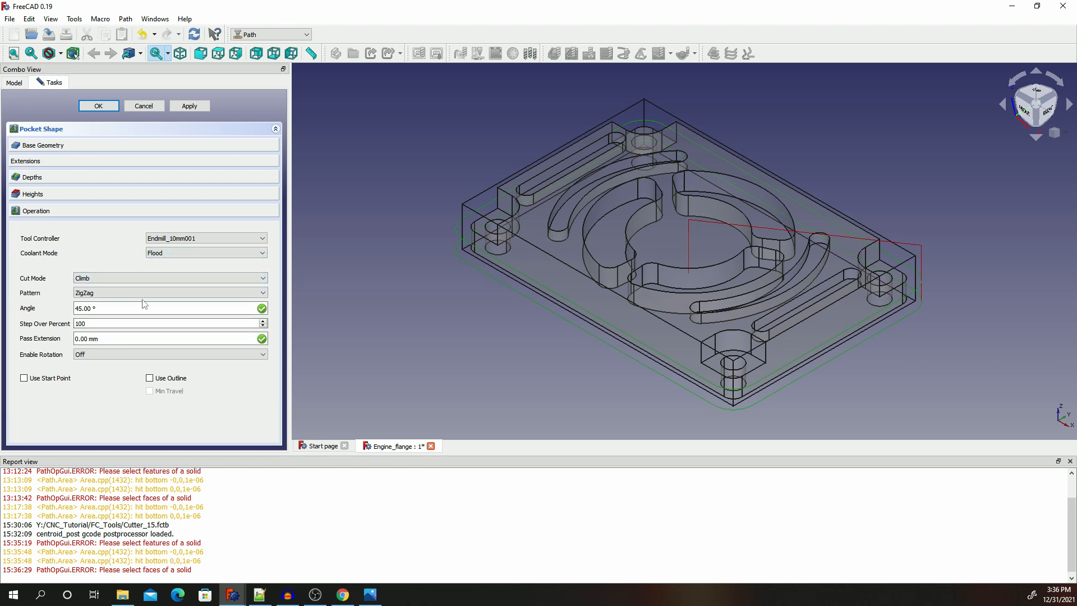
# Set the pocket's pattern to ZigZagOffset and its step over to 10 percent, and enable Use Outline.
pyautogui.click(125, 293)
pyautogui.click(134, 322)
pyautogui.click(86, 324)
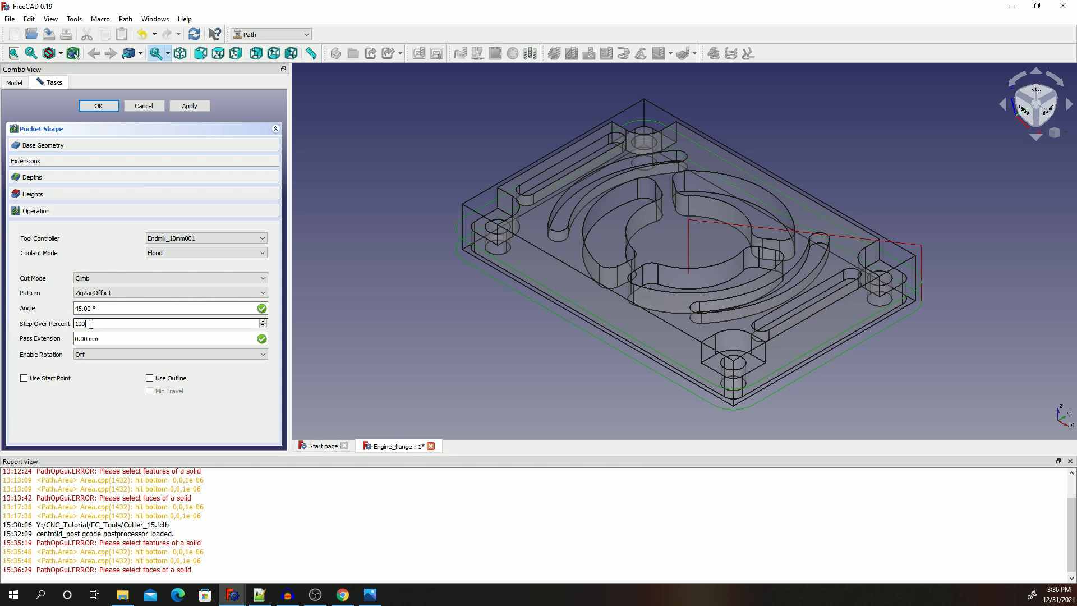
pyautogui.moveTo(91, 324); pyautogui.dragTo(51, 324)
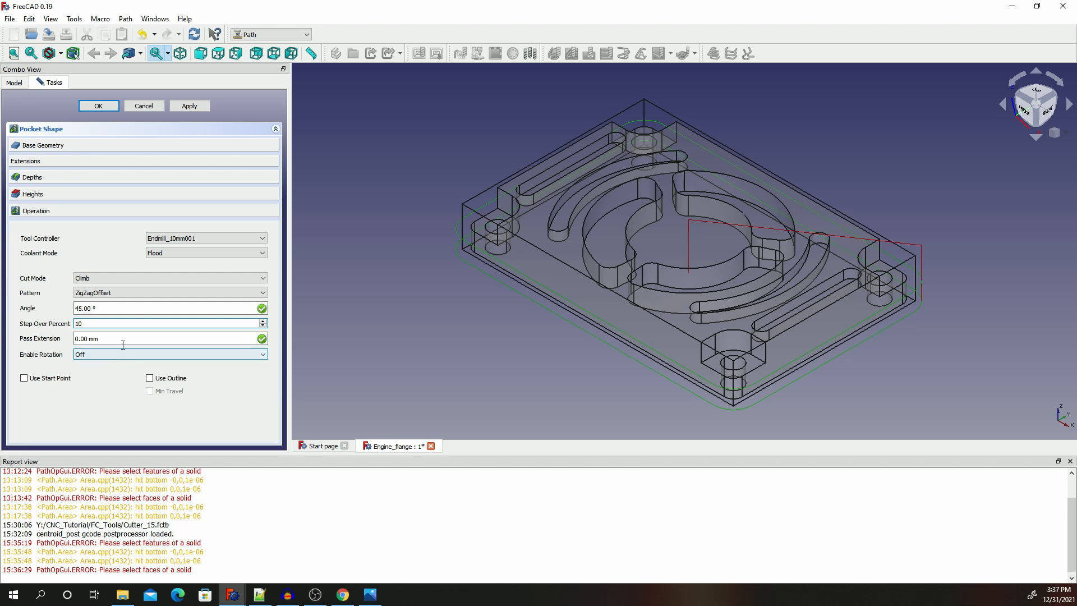
pyautogui.click(150, 378)
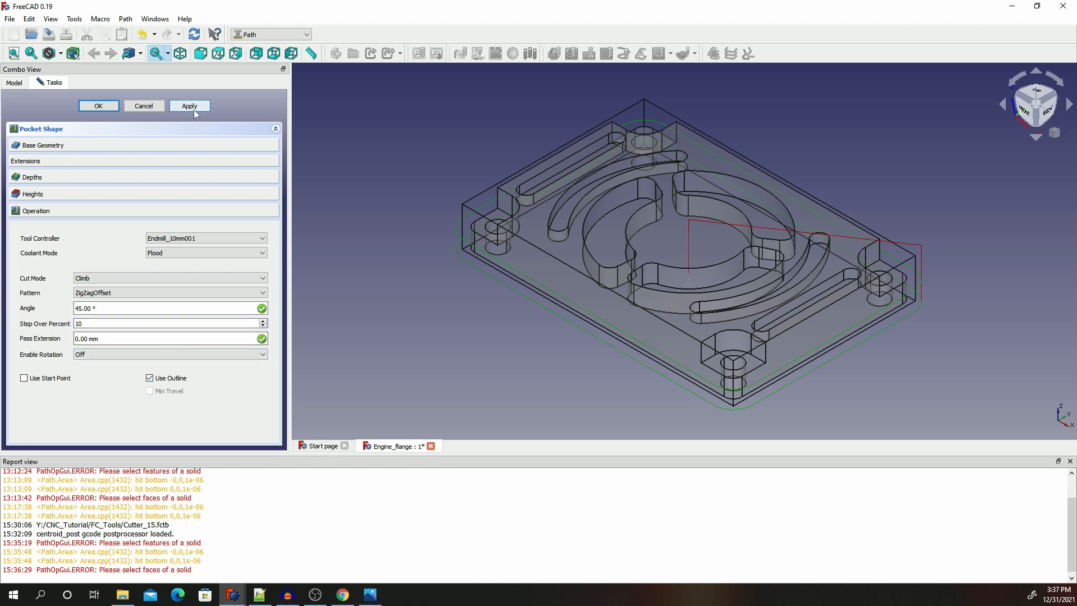
# Add the floor faces of the four corner recesses as the pocket's base geometry, and apply and accept the operation.
pyautogui.click(37, 147)
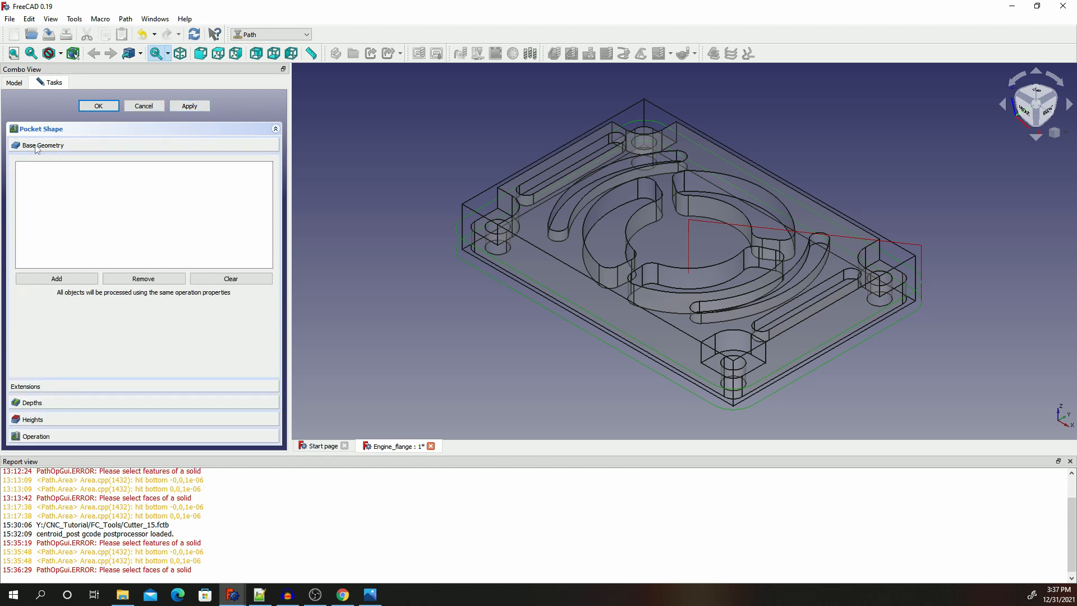
pyautogui.click(716, 365)
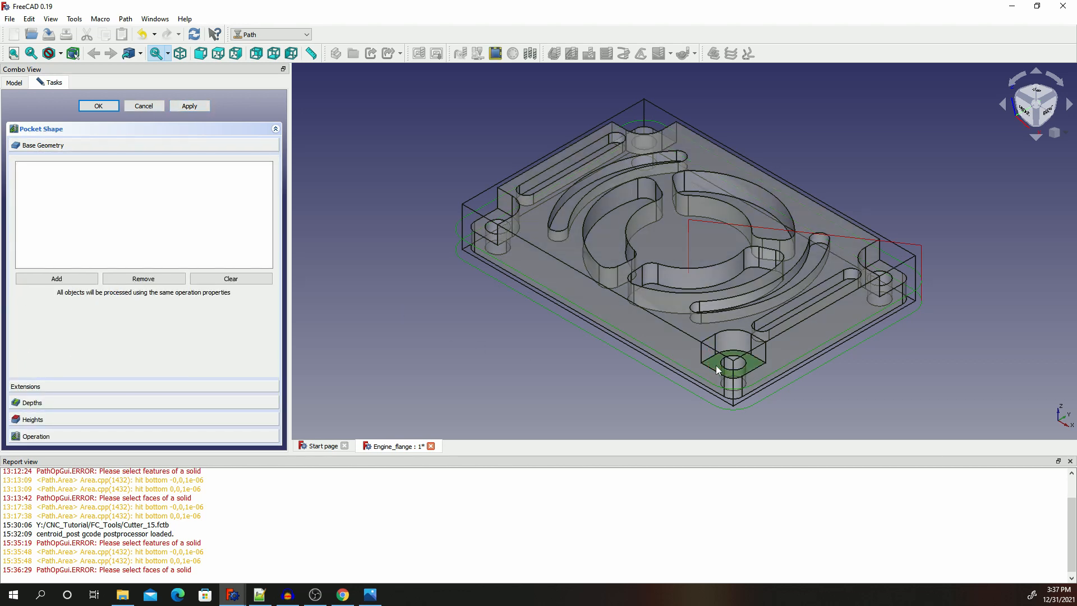
pyautogui.click(73, 280)
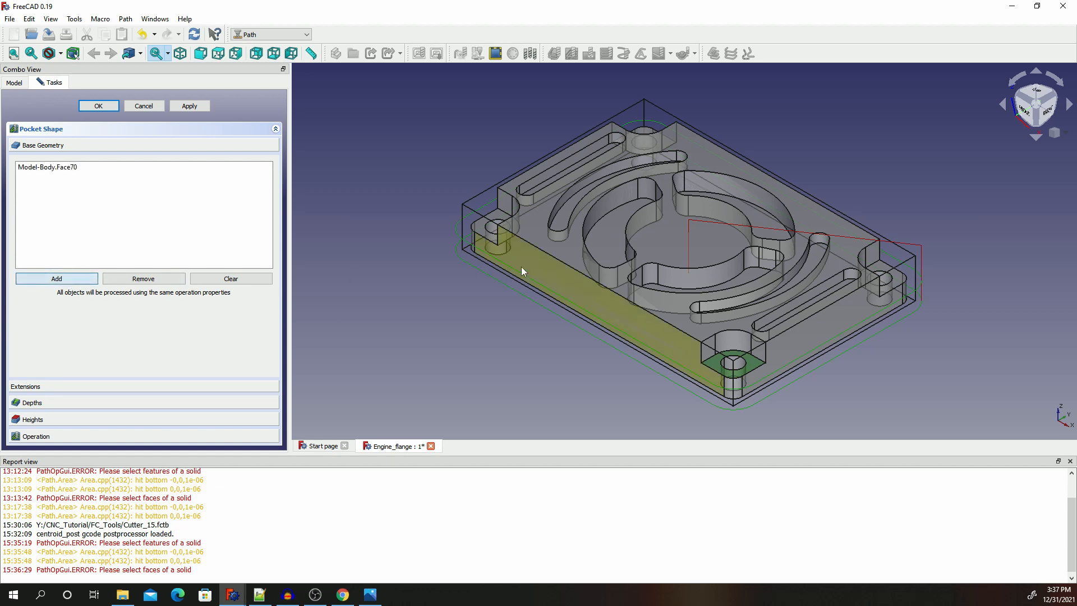
pyautogui.click(485, 229)
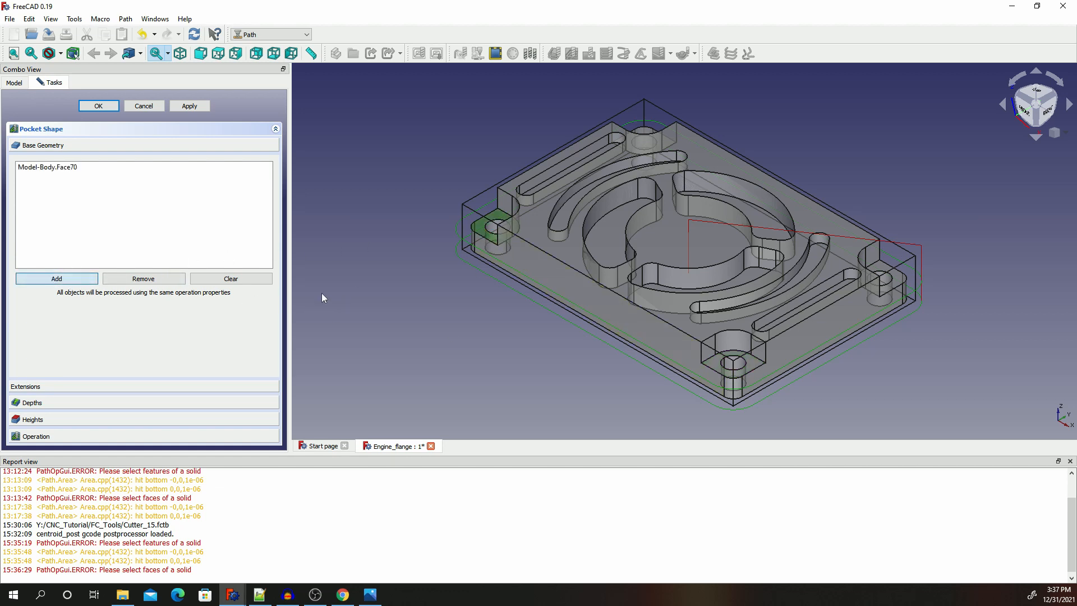
pyautogui.click(57, 279)
pyautogui.click(889, 277)
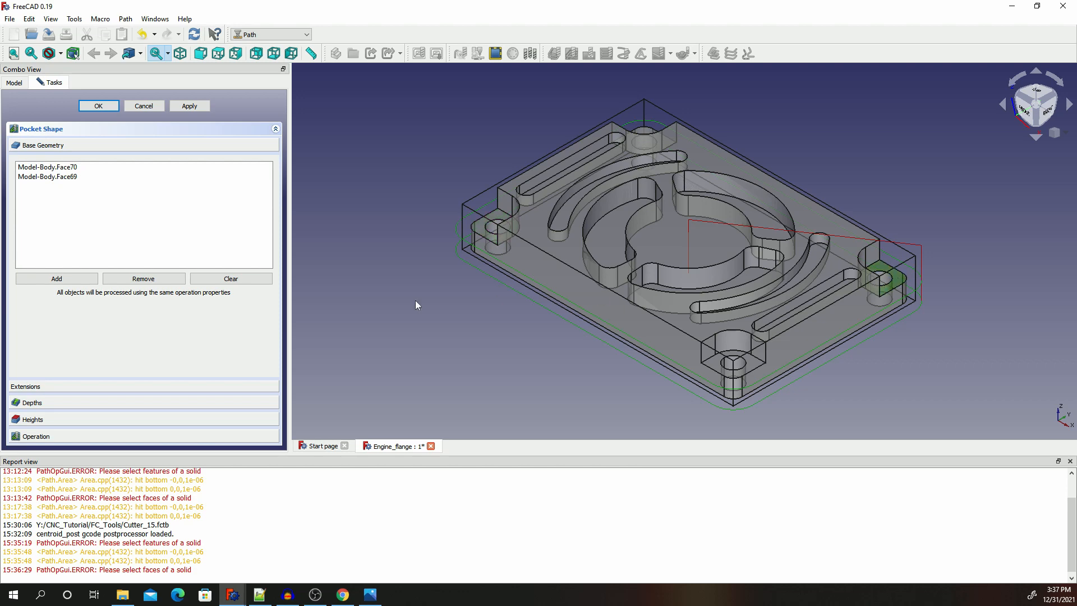
pyautogui.click(78, 280)
pyautogui.moveTo(648, 174); pyautogui.dragTo(663, 229, button='middle')
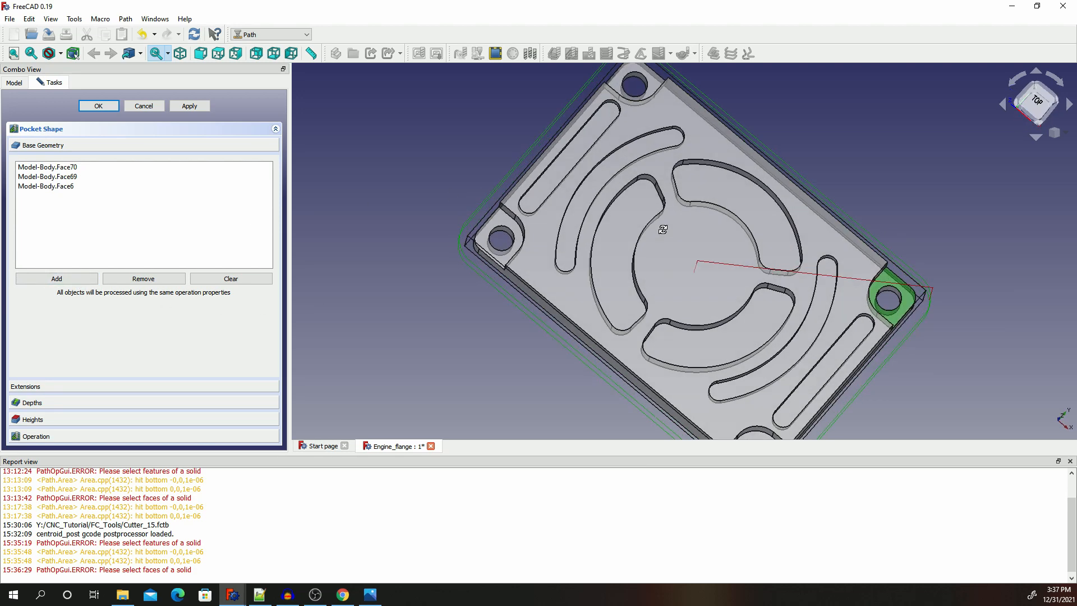
pyautogui.click(641, 69)
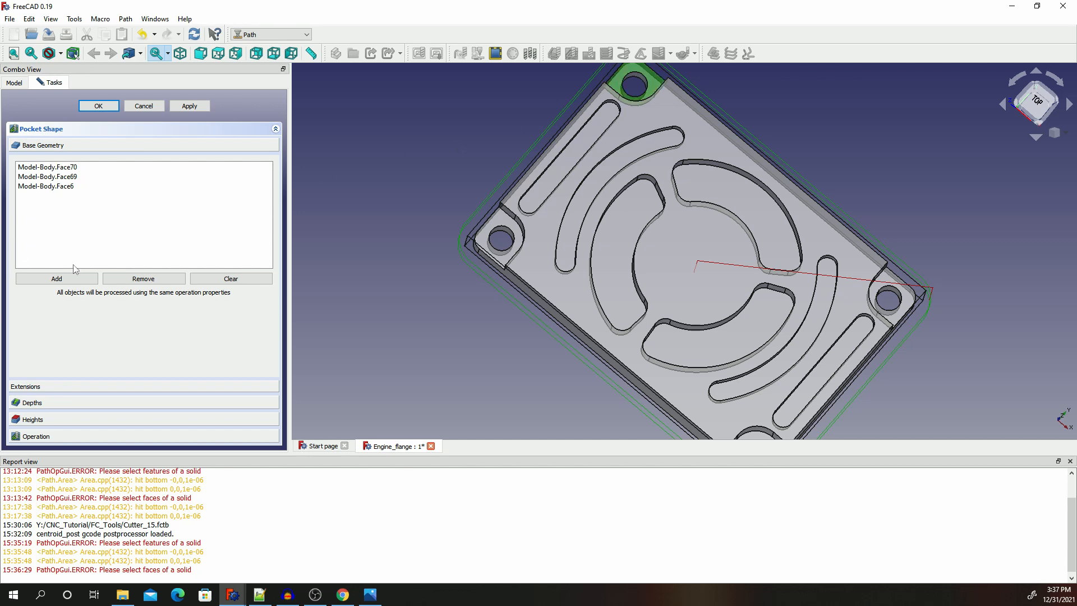
pyautogui.click(74, 278)
pyautogui.click(180, 58)
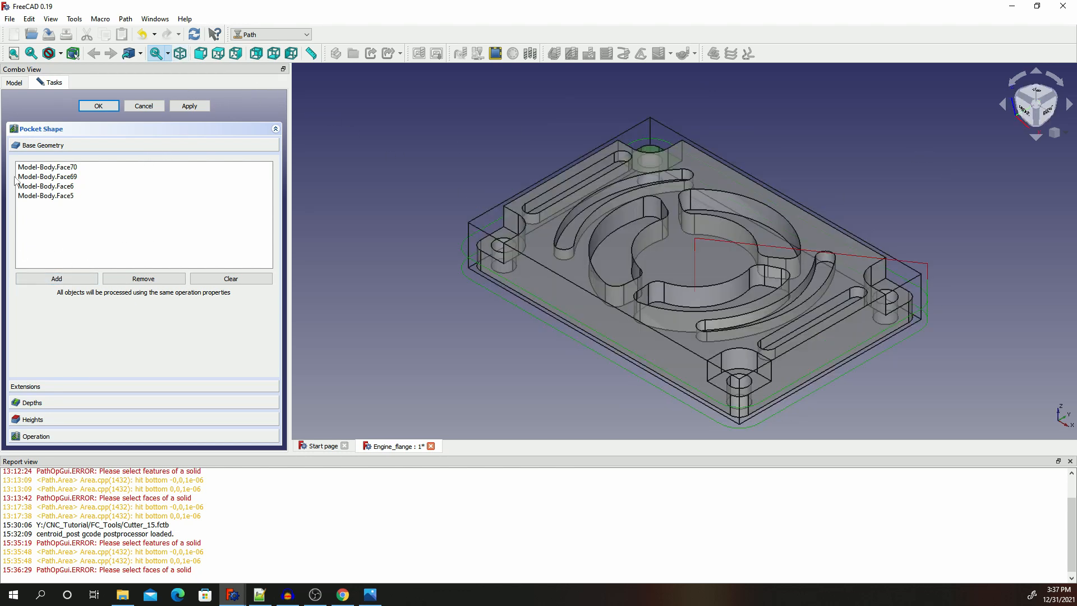
pyautogui.click(192, 107)
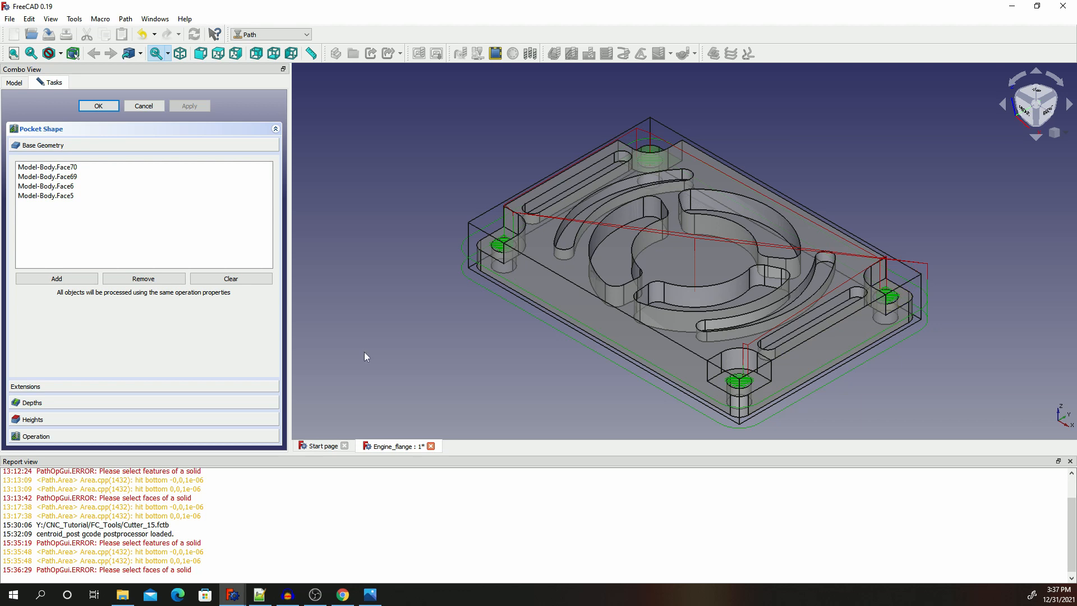
pyautogui.click(106, 106)
# Simulate the job with both the Profile and Pocket_Shape operations and discard the simulation result.
pyautogui.click(477, 53)
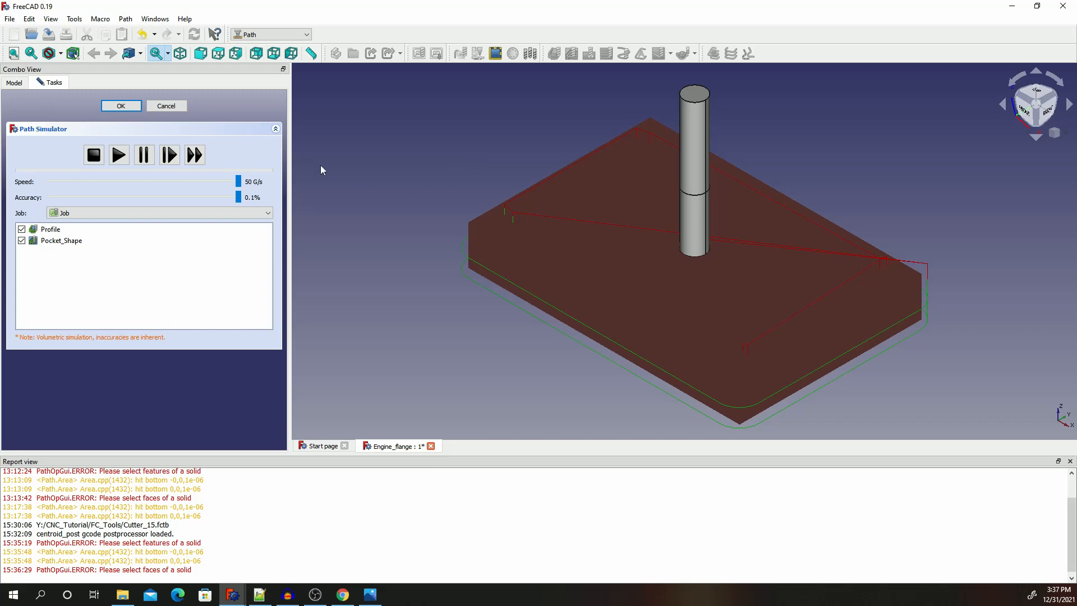
pyautogui.click(118, 155)
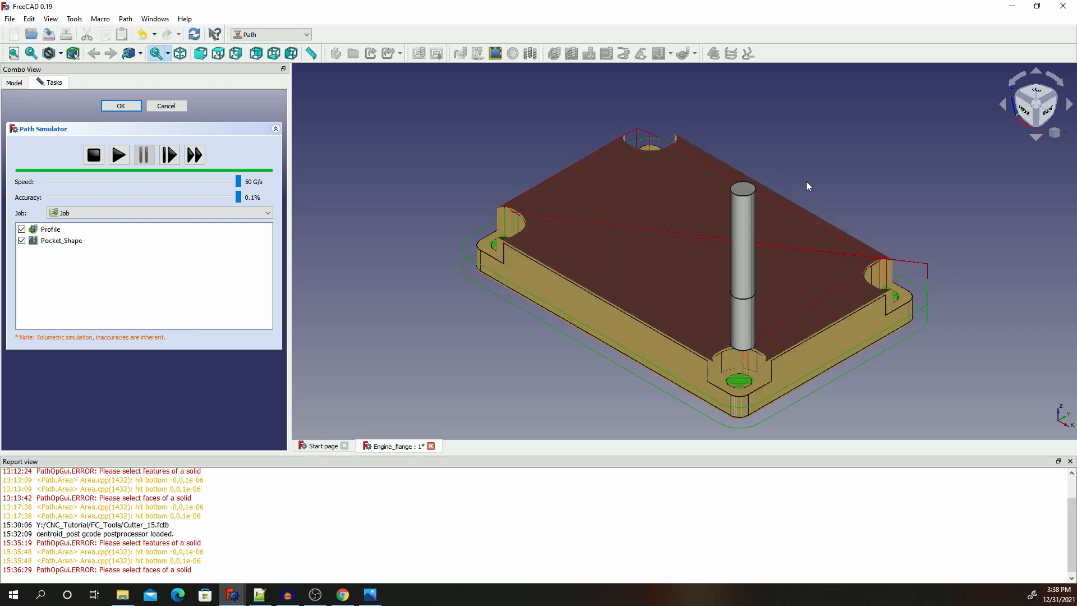
pyautogui.click(179, 109)
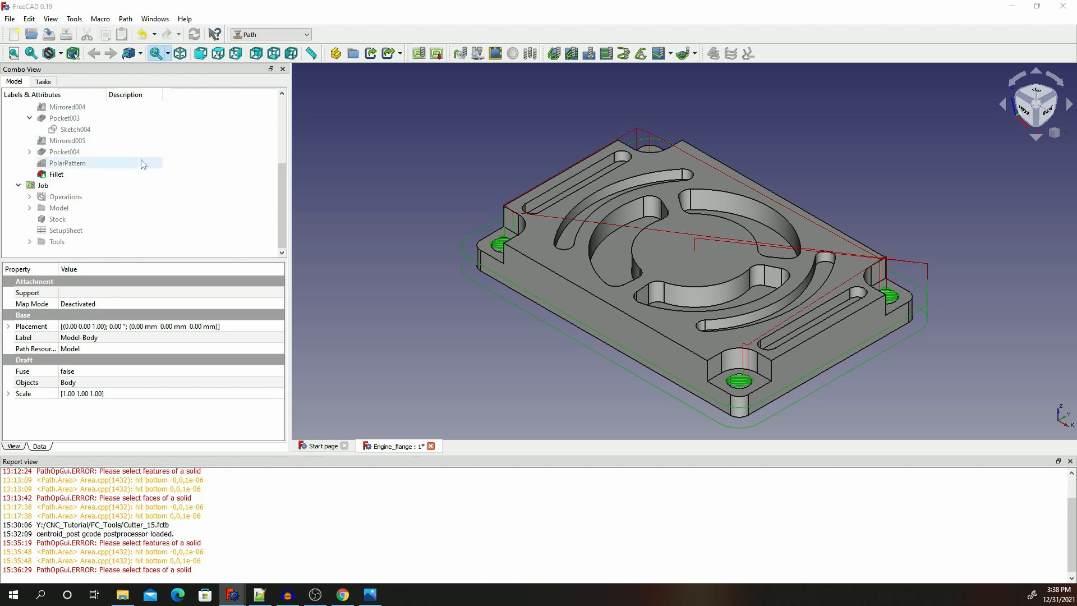
# Create a second Profile operation in the job with the Endmill_10mm001 tool controller and Flood coolant.
pyautogui.click(64, 197)
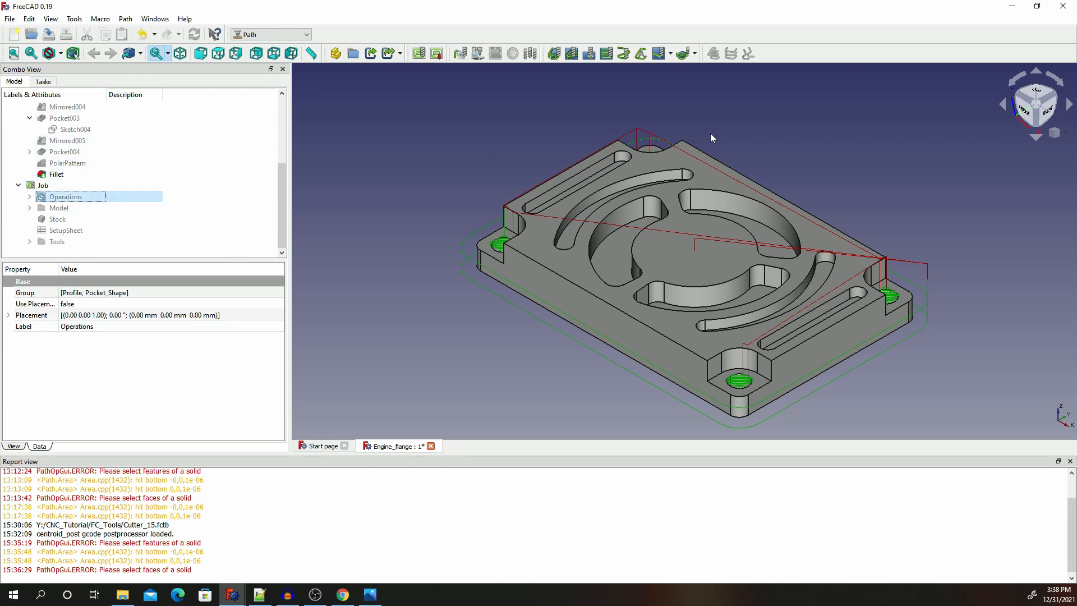
pyautogui.click(555, 54)
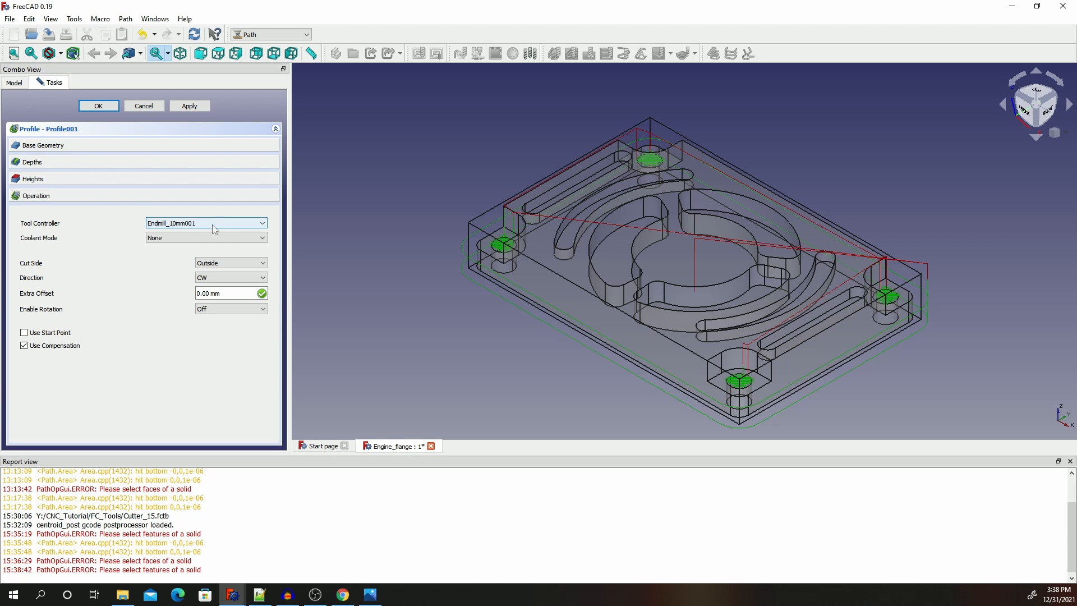
pyautogui.click(179, 237)
pyautogui.click(165, 263)
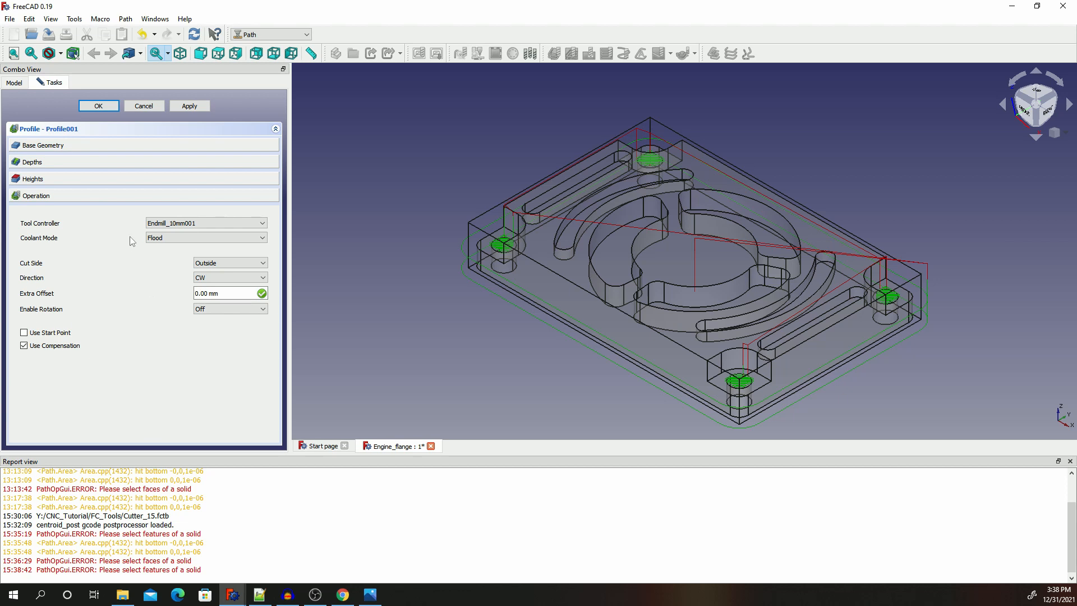
# Add the flange's two front side faces and the wall faces of the front corner recess as the new profile's base geometry.
pyautogui.click(41, 145)
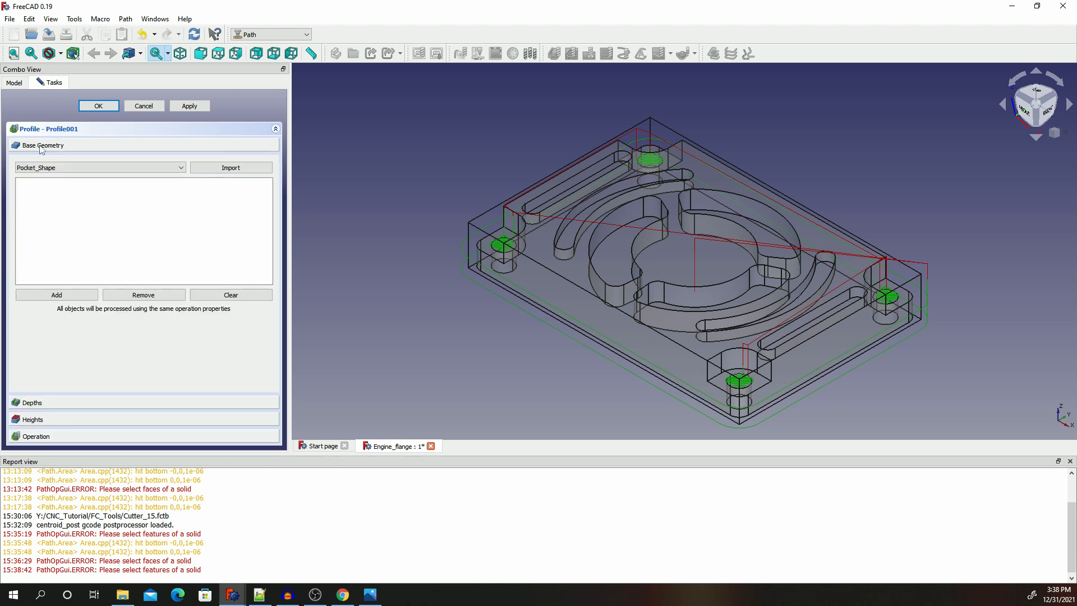
pyautogui.click(630, 341)
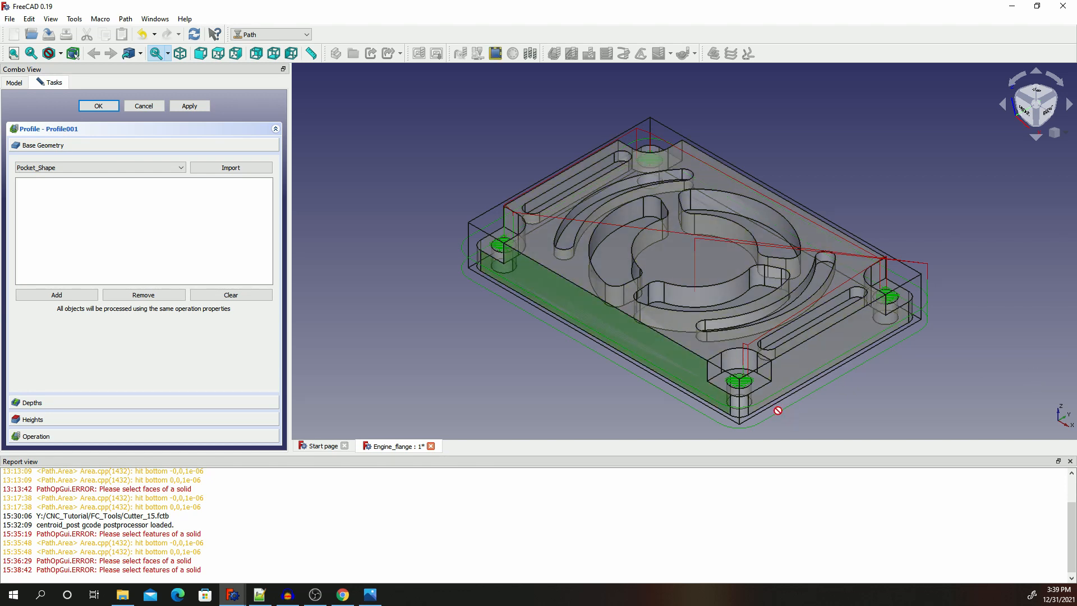
pyautogui.keyDown('ctrl'); pyautogui.click(714, 370); pyautogui.keyUp('ctrl')
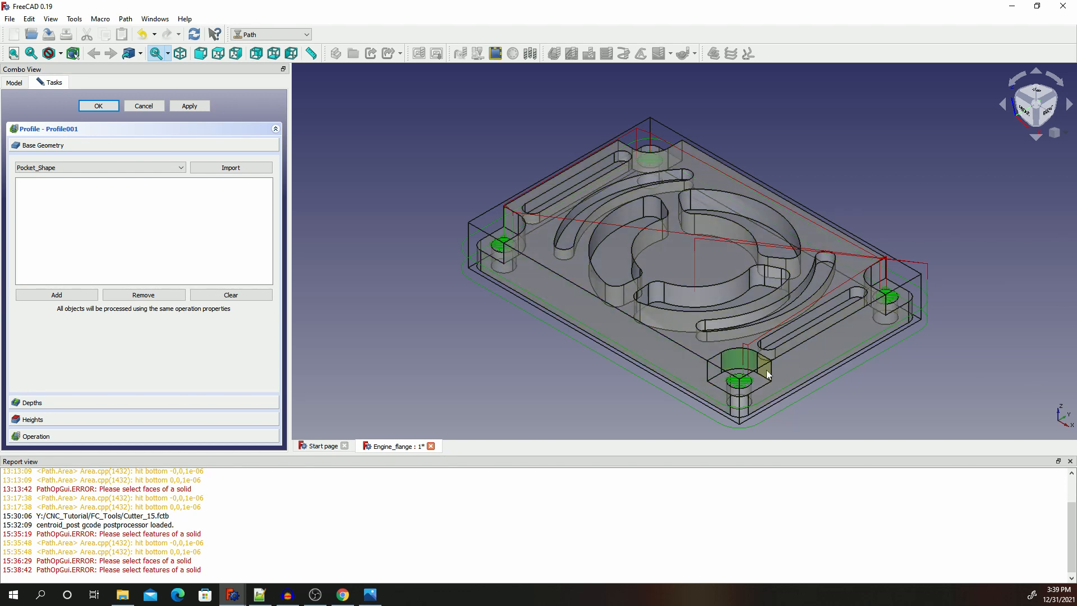
pyautogui.click(797, 369)
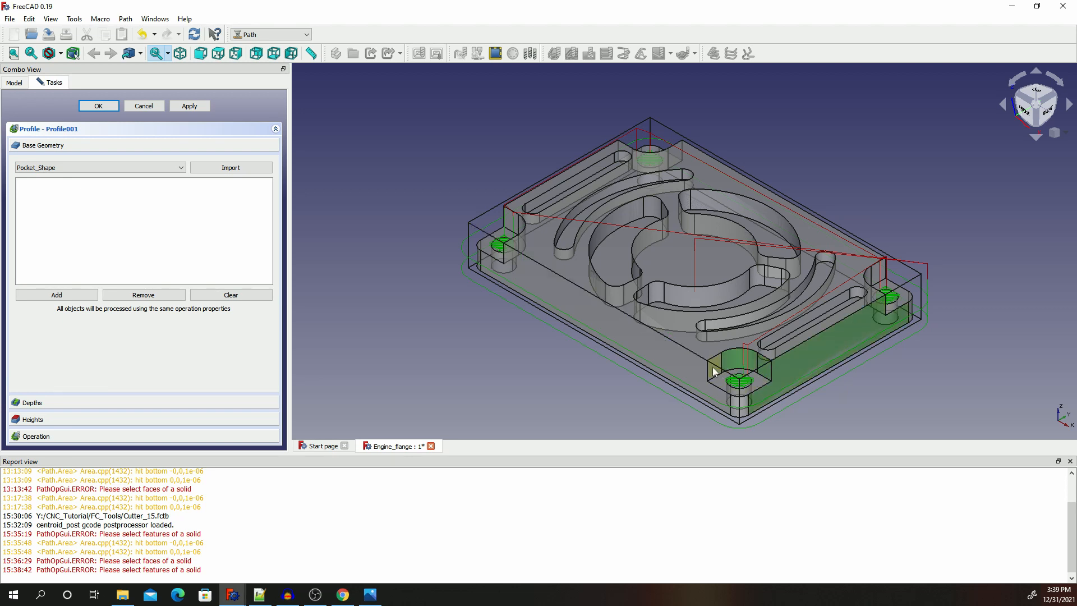
pyautogui.keyDown('ctrl'); pyautogui.click(677, 365); pyautogui.keyUp('ctrl')
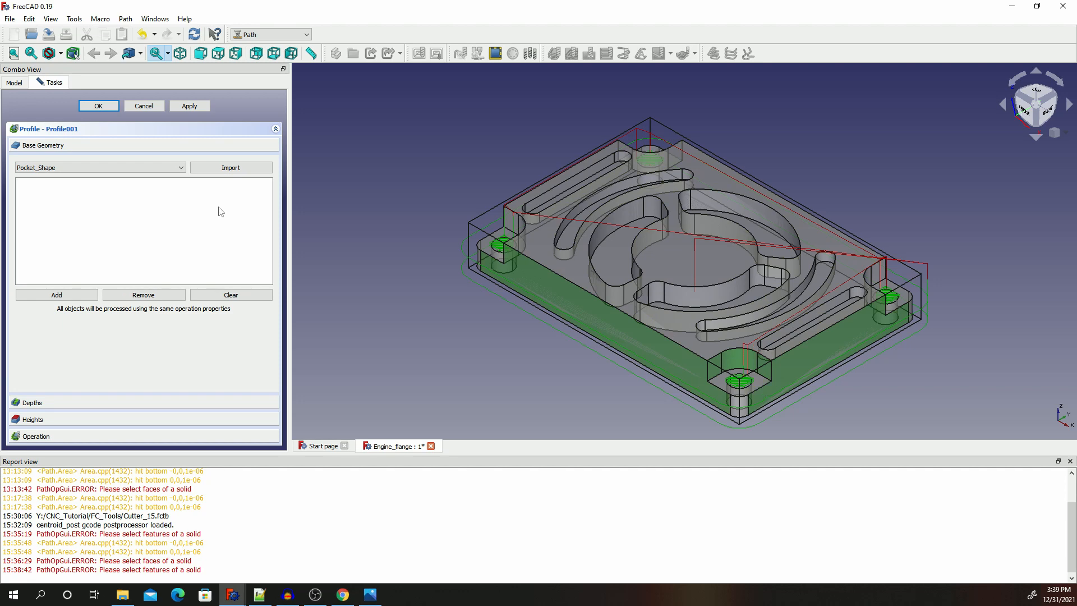
pyautogui.click(57, 295)
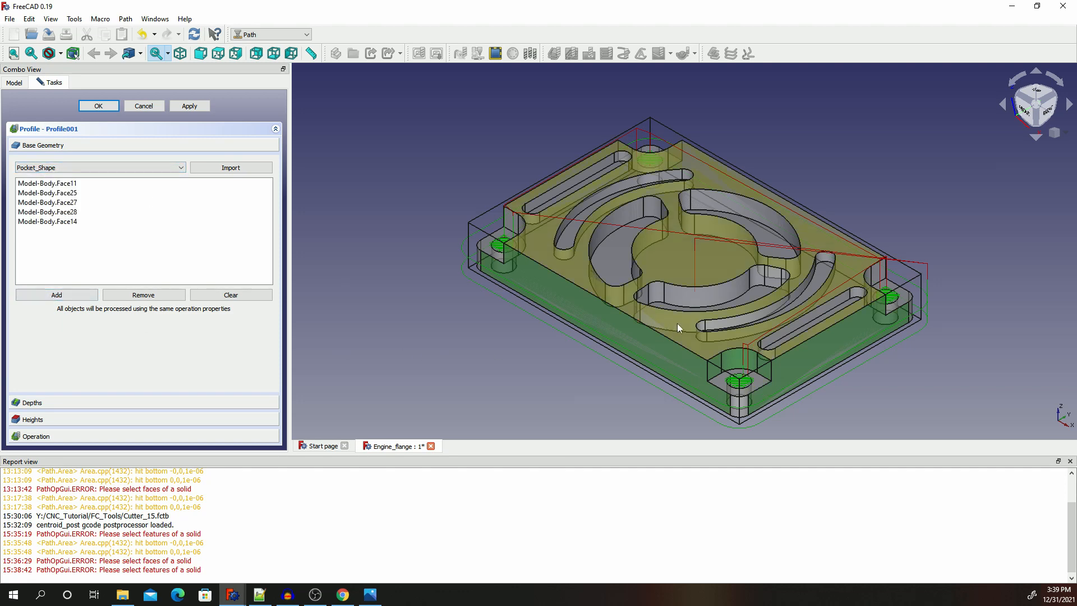
# Add the wall faces of the right corner recess and the adjoining rear side face to the new profile's base geometry.
pyautogui.moveTo(832, 336); pyautogui.dragTo(625, 328, button='middle')
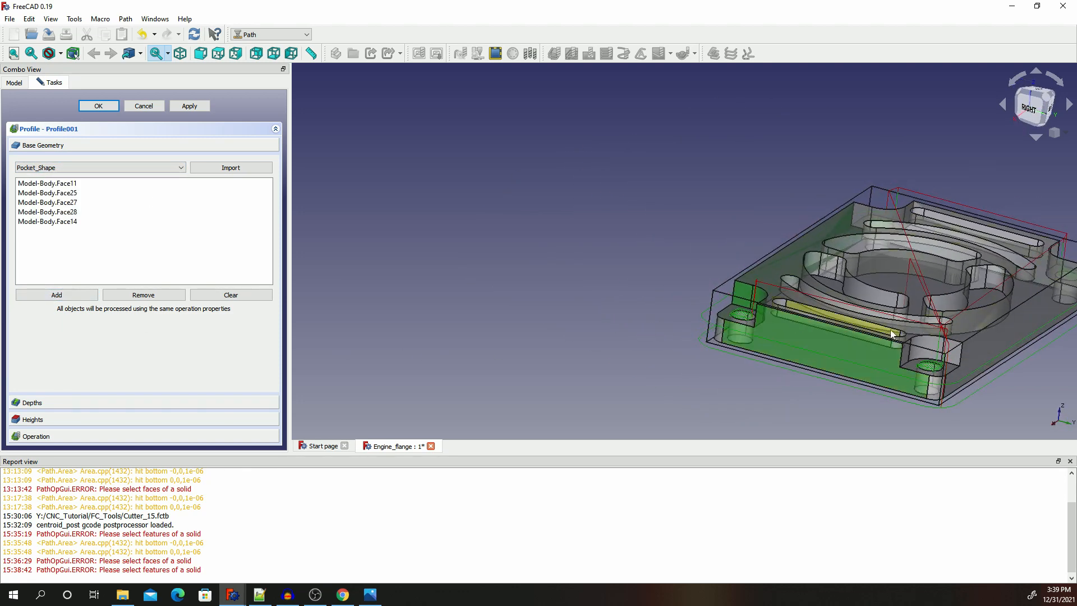
pyautogui.moveTo(878, 304); pyautogui.dragTo(625, 274, button='middle')
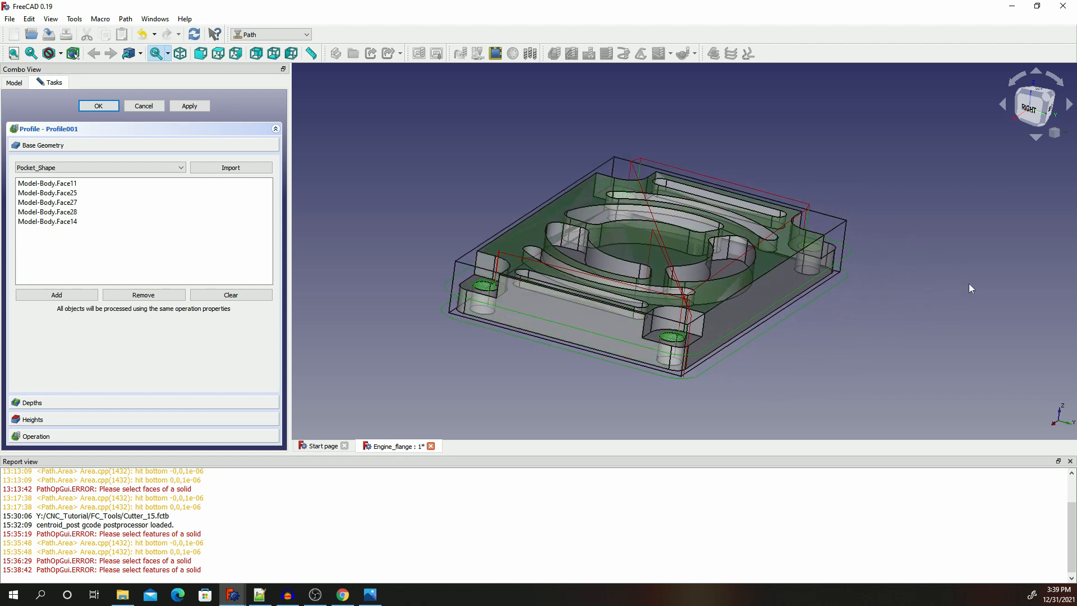
pyautogui.click(647, 328)
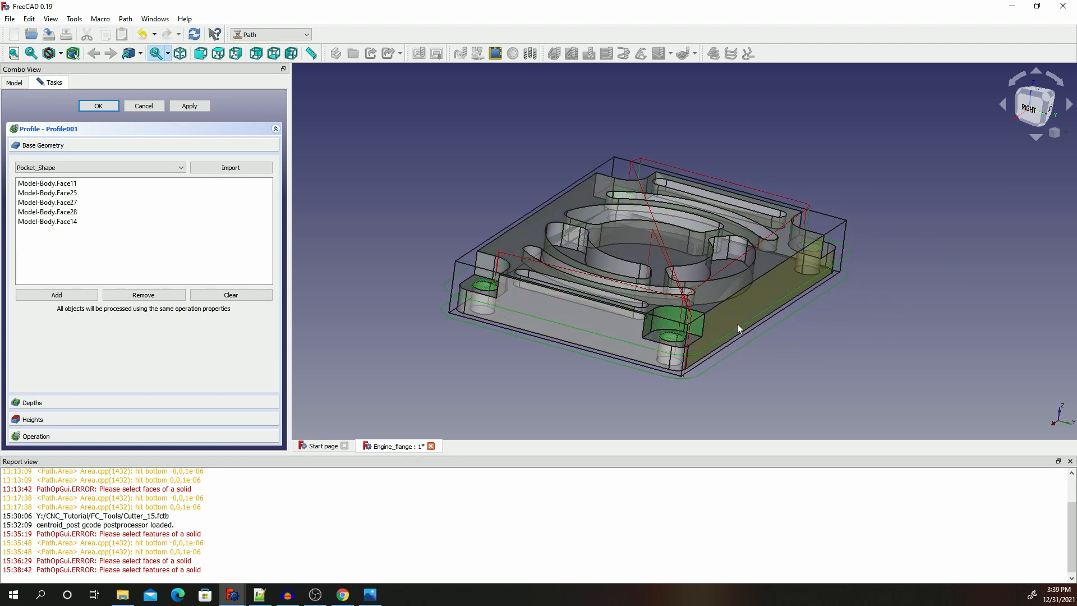
pyautogui.keyDown('ctrl'); pyautogui.click(721, 334); pyautogui.keyUp('ctrl')
pyautogui.click(79, 297)
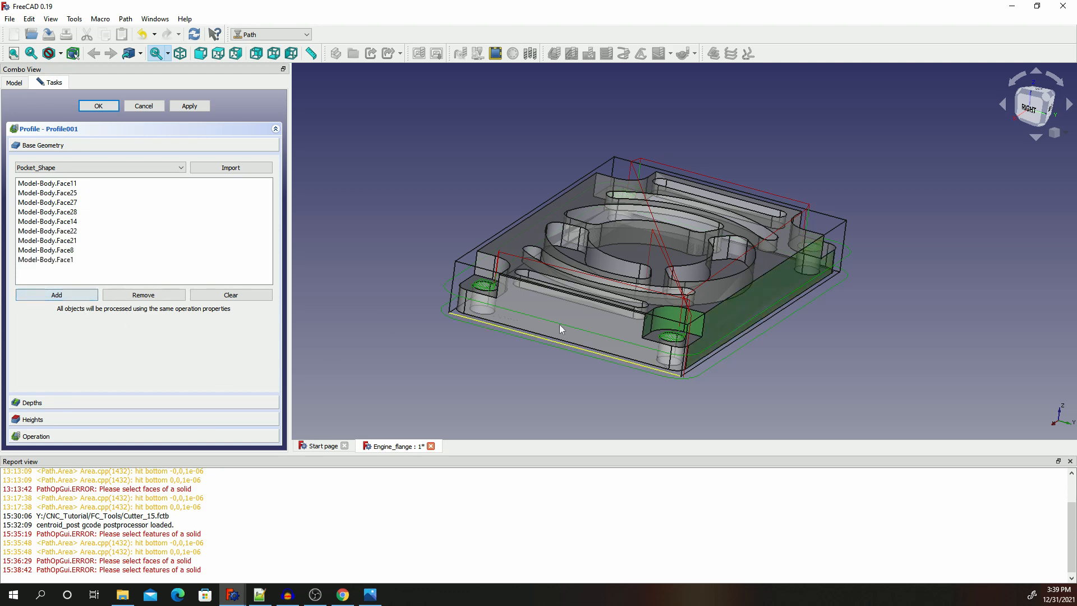
# Add the wall faces of the back corner recess and the flange's left side face to the profile's base geometry.
pyautogui.moveTo(755, 297); pyautogui.dragTo(418, 255, button='middle')
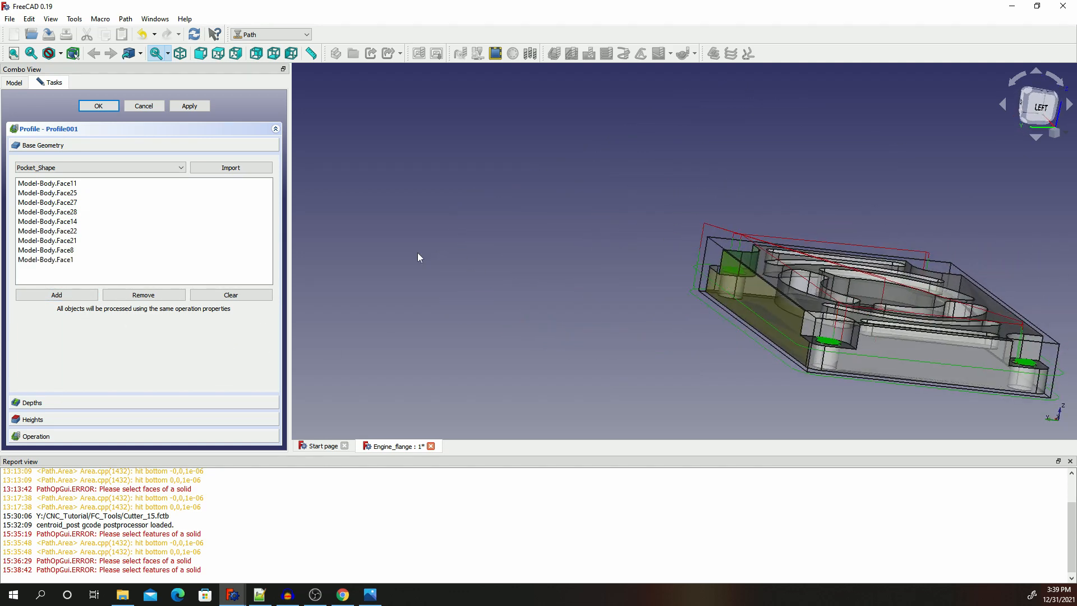
pyautogui.click(810, 332)
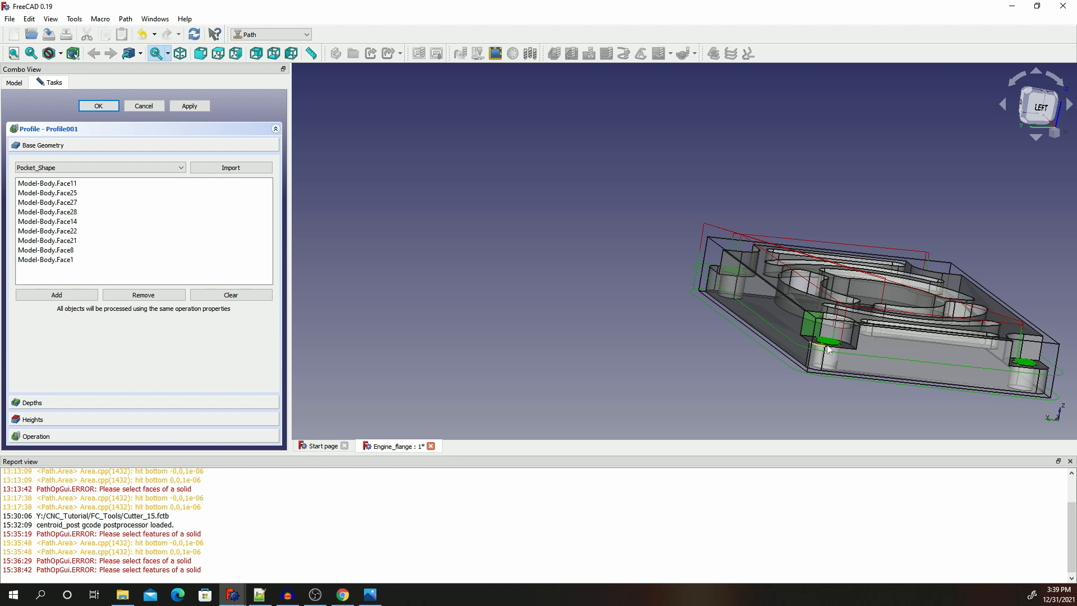
pyautogui.click(832, 334)
pyautogui.click(832, 334)
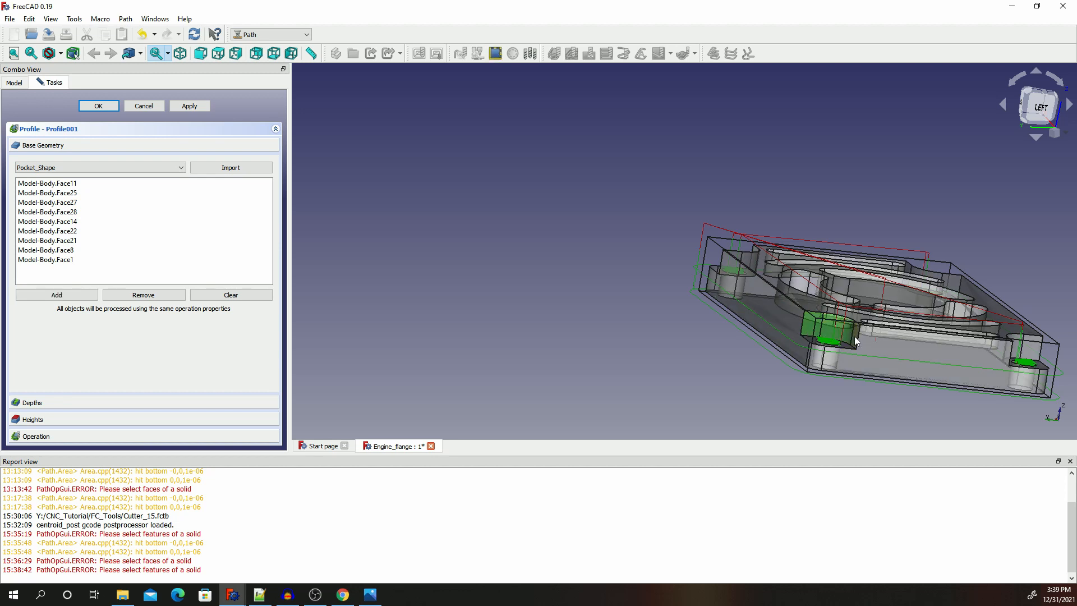
pyautogui.click(894, 357)
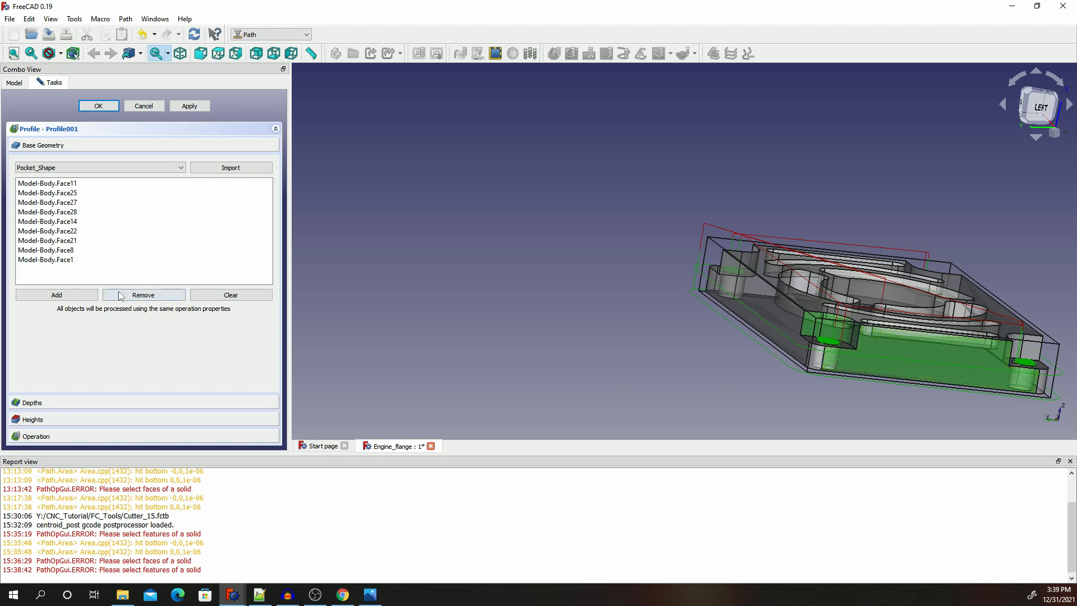
pyautogui.click(57, 295)
# Add the wall faces of the remaining corner recess to complete the profile's base geometry around the flange.
pyautogui.moveTo(938, 340); pyautogui.dragTo(802, 339, button='middle')
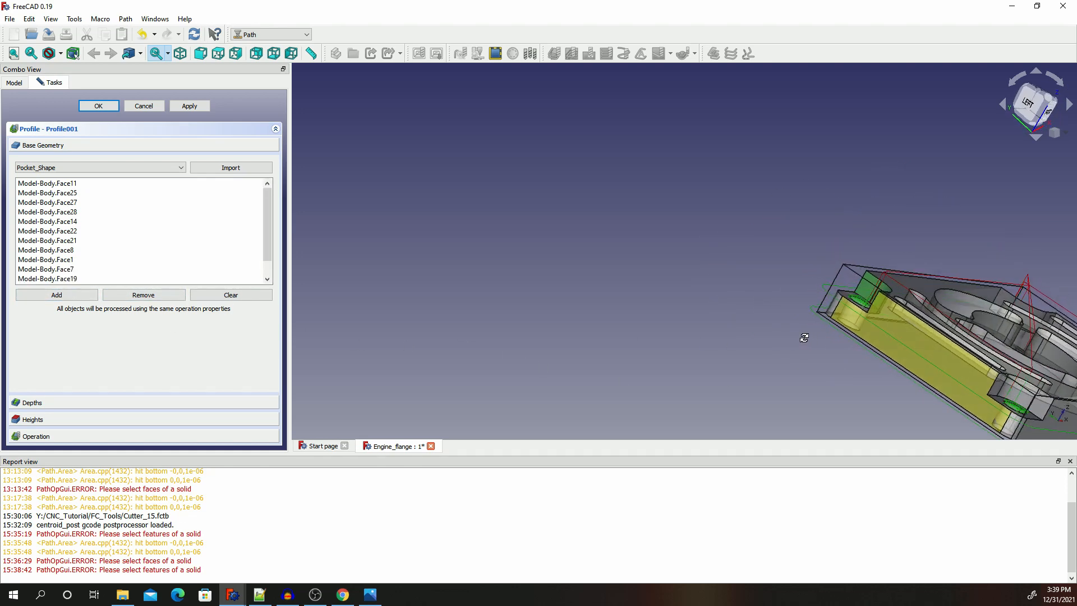
pyautogui.moveTo(1009, 321); pyautogui.dragTo(650, 268, button='middle')
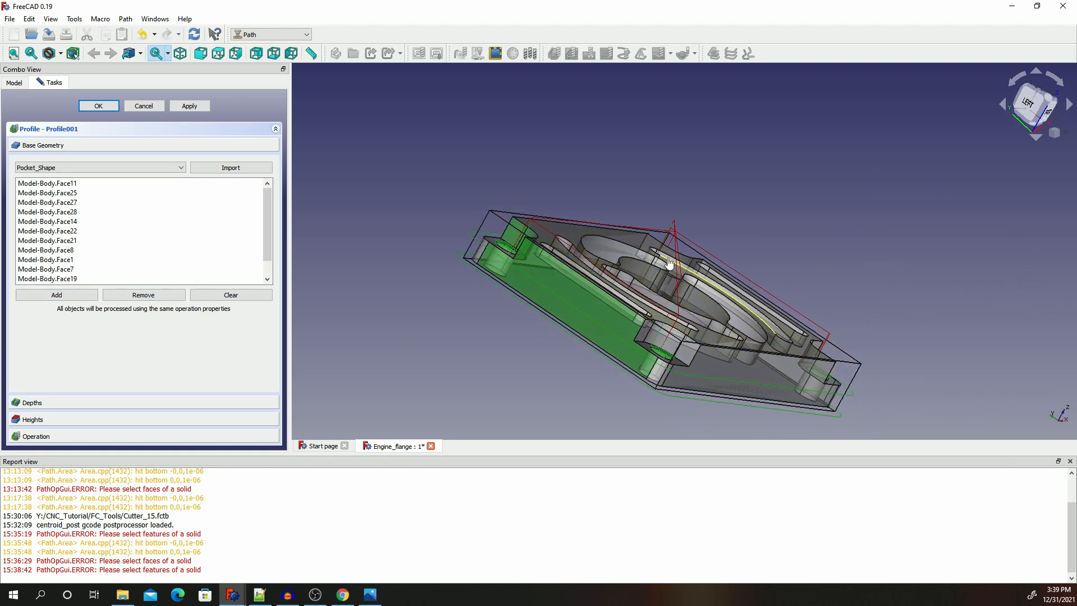
pyautogui.click(659, 345)
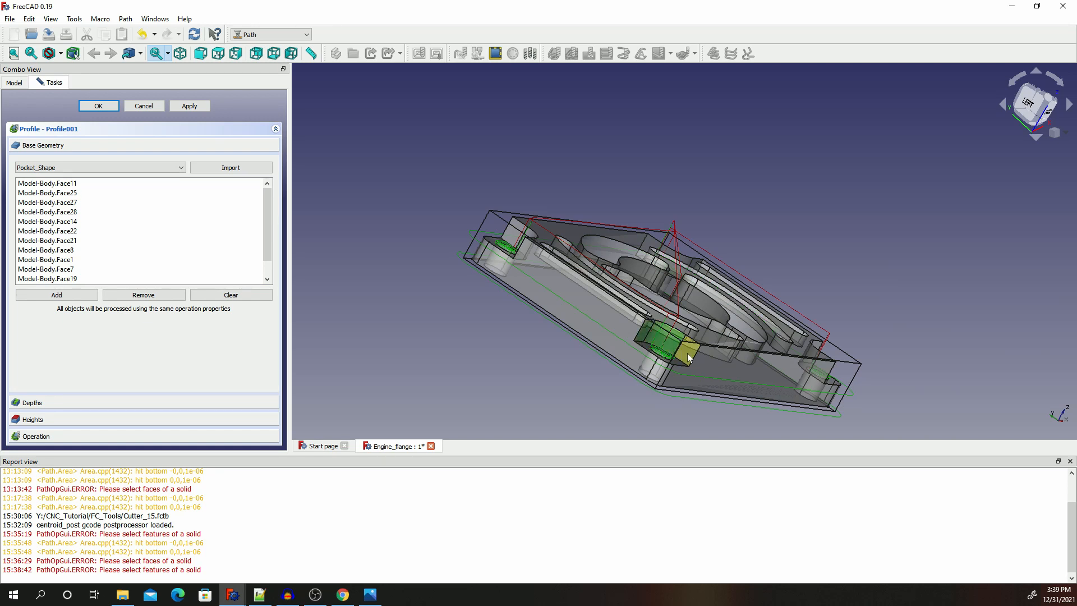
pyautogui.click(735, 365)
pyautogui.click(57, 295)
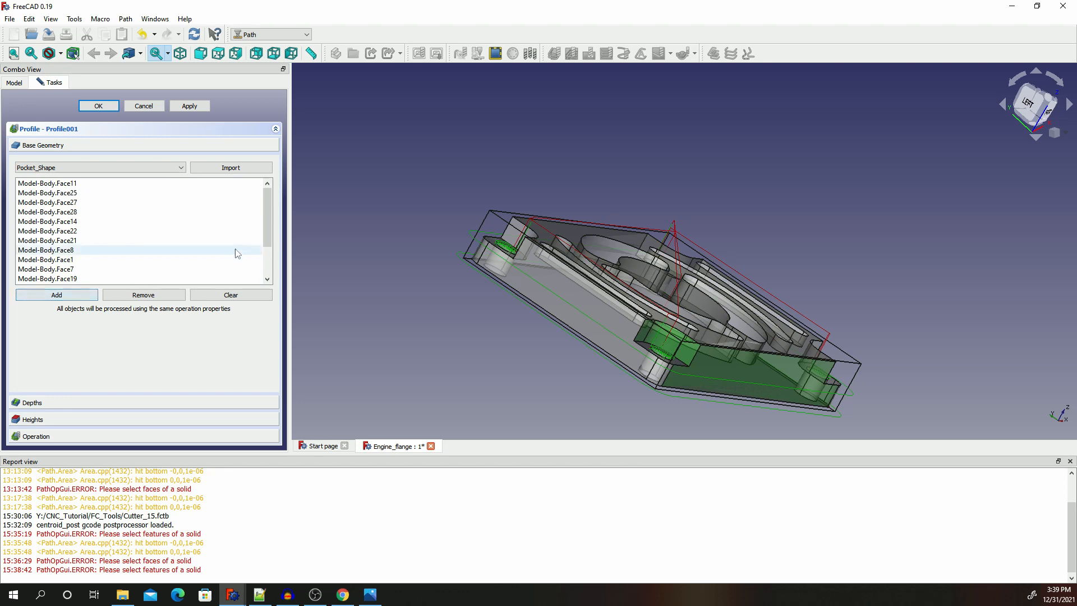
# Go through the profile's base geometry list entry by entry, checking in isometric view which face each one highlights.
pyautogui.click(175, 55)
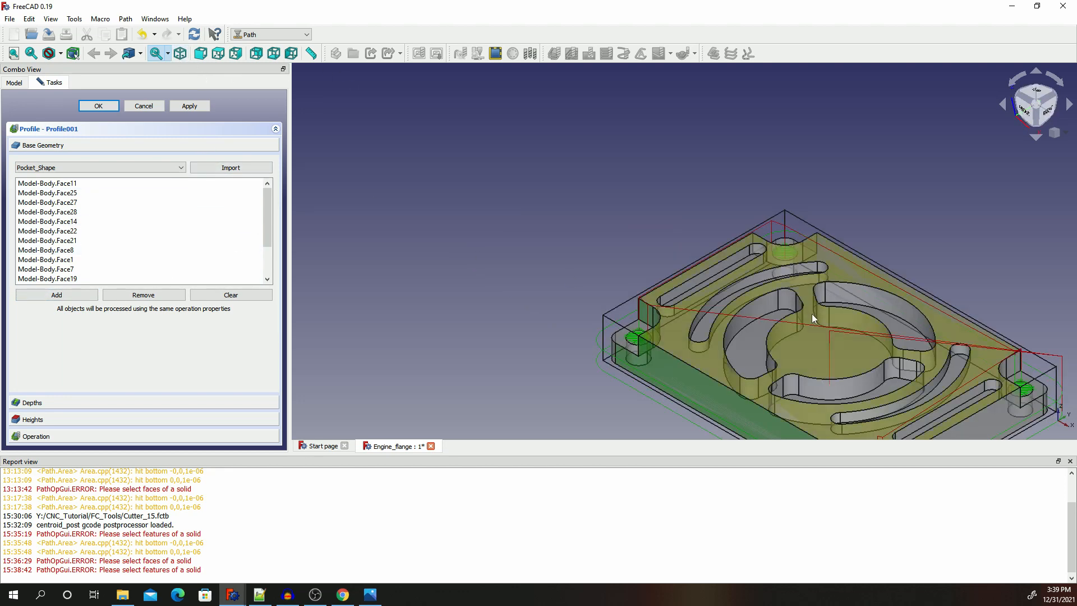
pyautogui.moveTo(825, 342); pyautogui.dragTo(826, 368, button='middle')
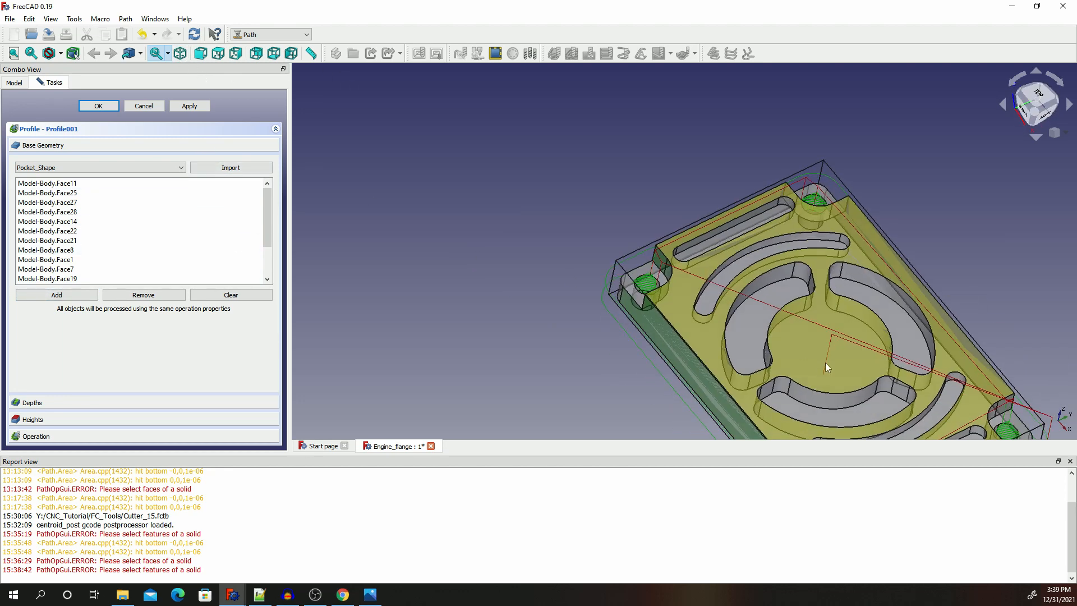
pyautogui.click(180, 53)
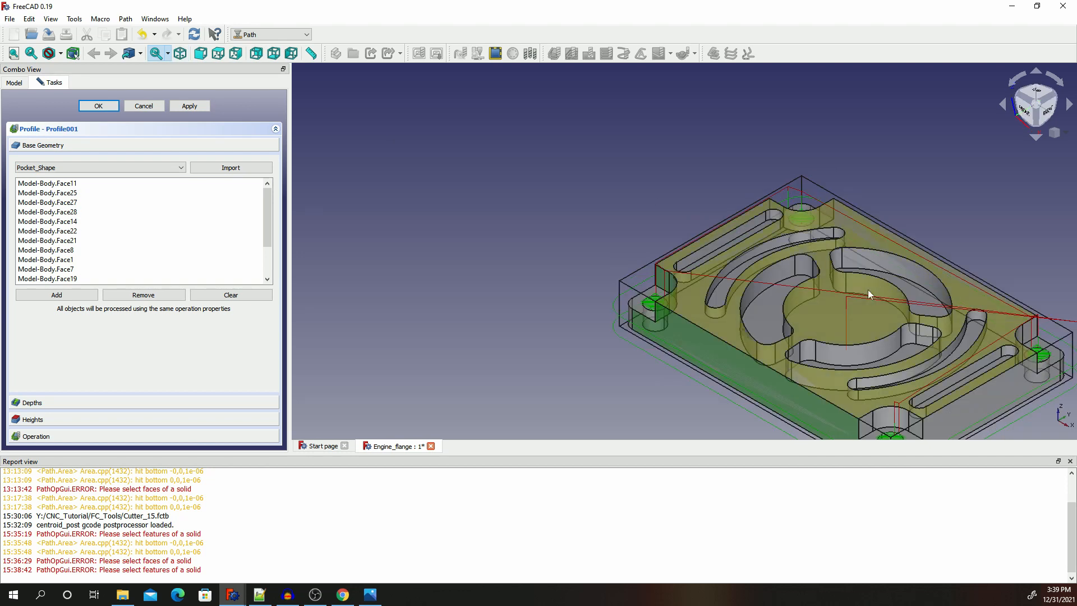
pyautogui.moveTo(868, 294); pyautogui.dragTo(649, 238, button='middle')
pyautogui.click(650, 239)
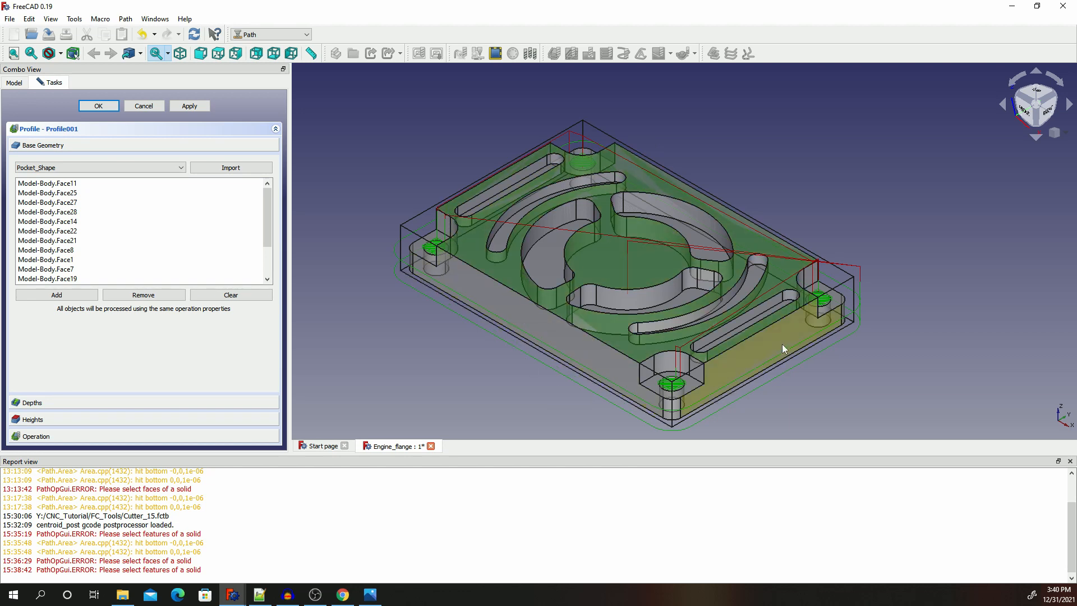
pyautogui.click(69, 183)
pyautogui.press('Down')
pyautogui.press('Down')
pyautogui.press('Down')
pyautogui.press('Down')
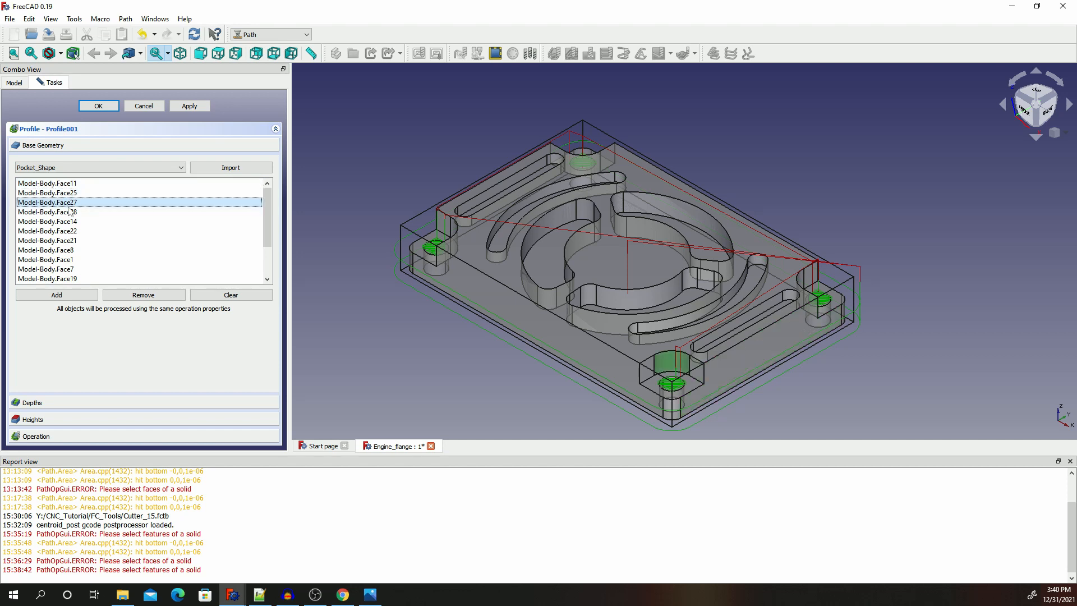
pyautogui.press('Down')
pyautogui.press('Down')
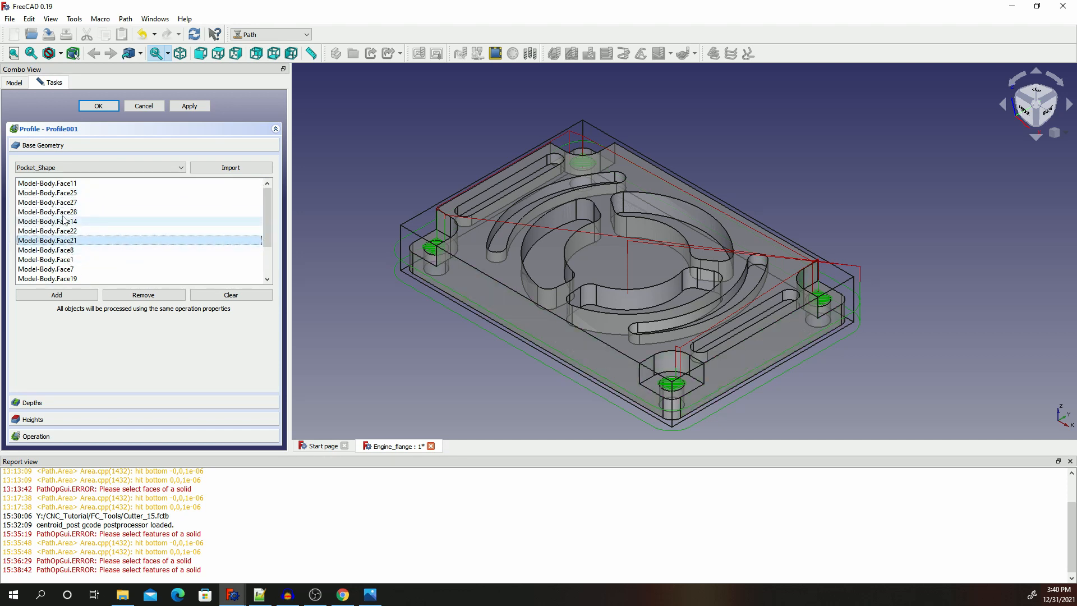
pyautogui.click(62, 185)
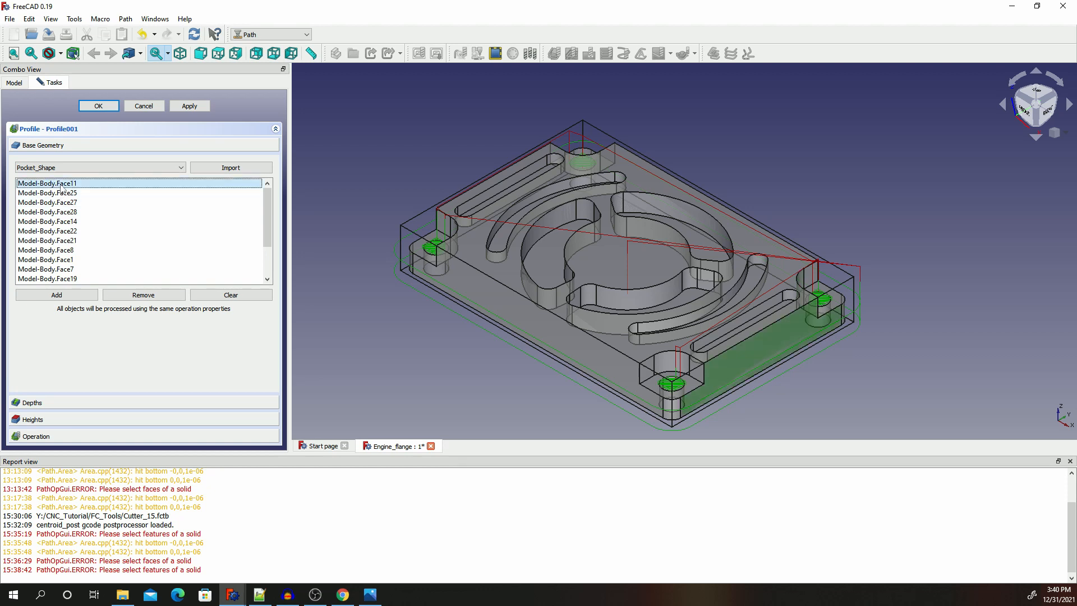
pyautogui.press('Down')
pyautogui.press('Down')
pyautogui.press('Down')
pyautogui.press('Down')
pyautogui.press('Down')
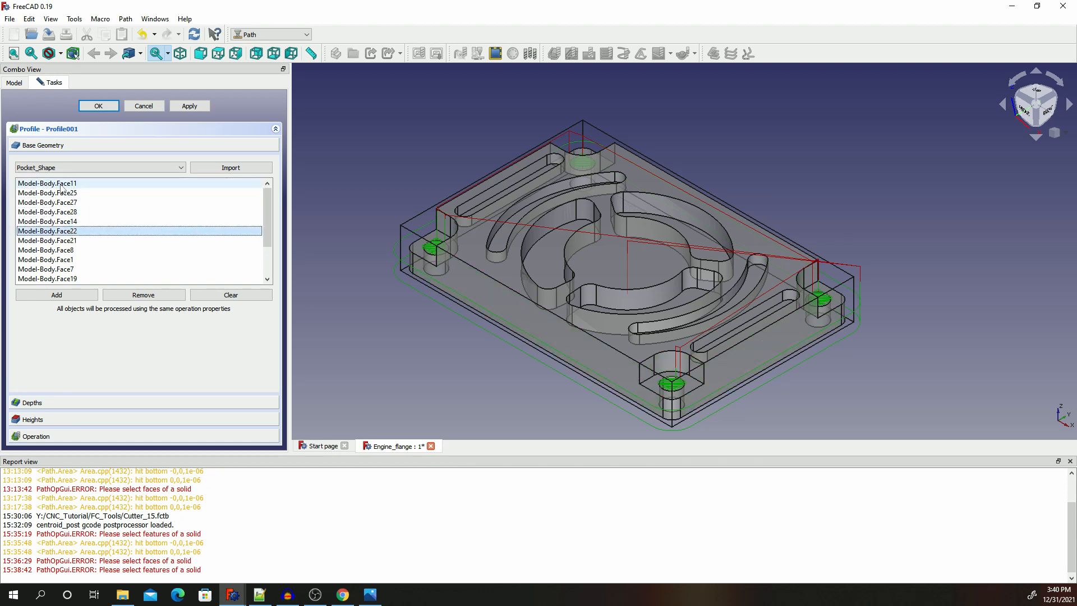
pyautogui.press('Down')
pyautogui.press('Down')
pyautogui.press('Down')
pyautogui.press('Down')
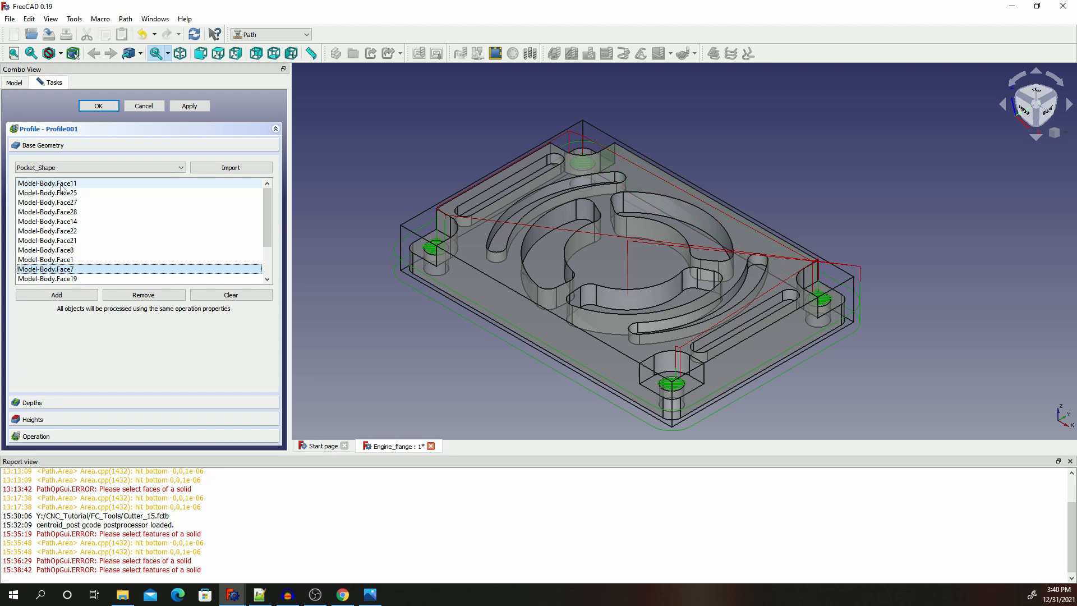
pyautogui.press('Down')
pyautogui.press('Down')
pyautogui.press('Down')
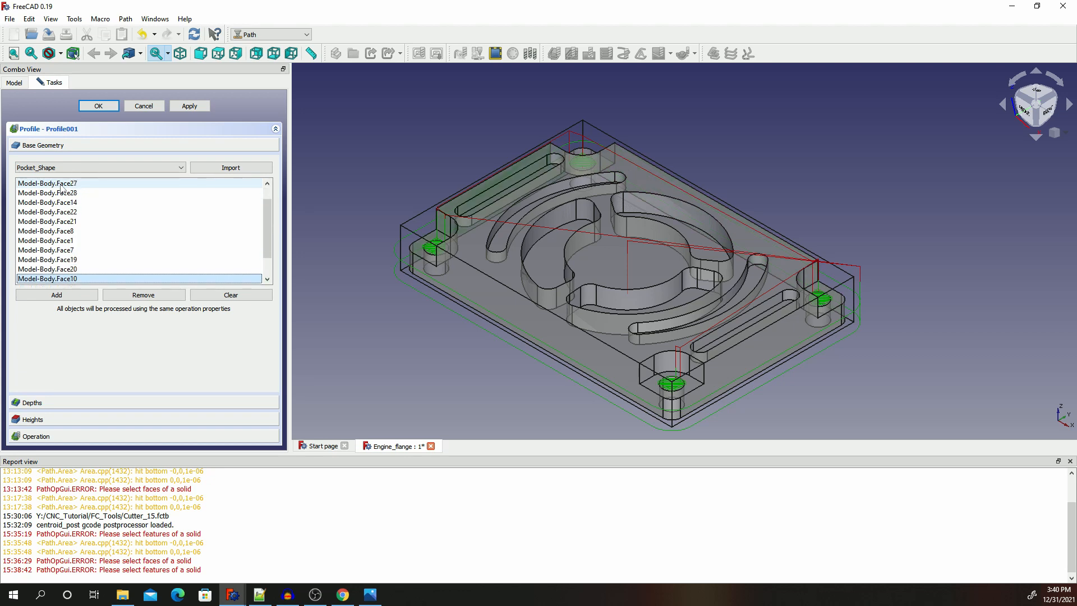
pyautogui.press('Down')
pyautogui.press('Down')
pyautogui.press('Down')
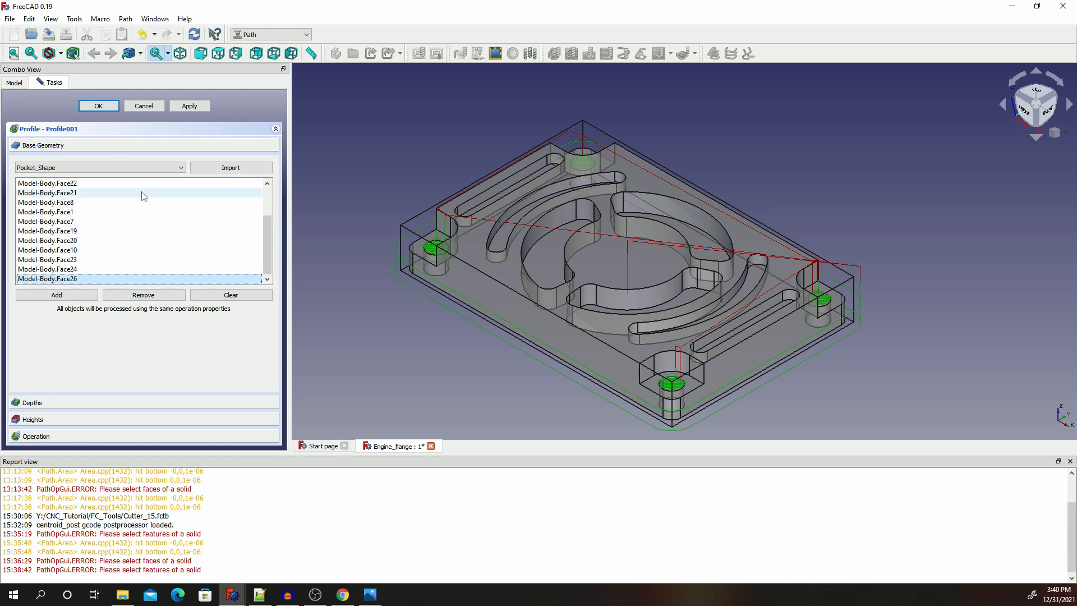
# Apply and accept the second Profile operation.
pyautogui.click(203, 108)
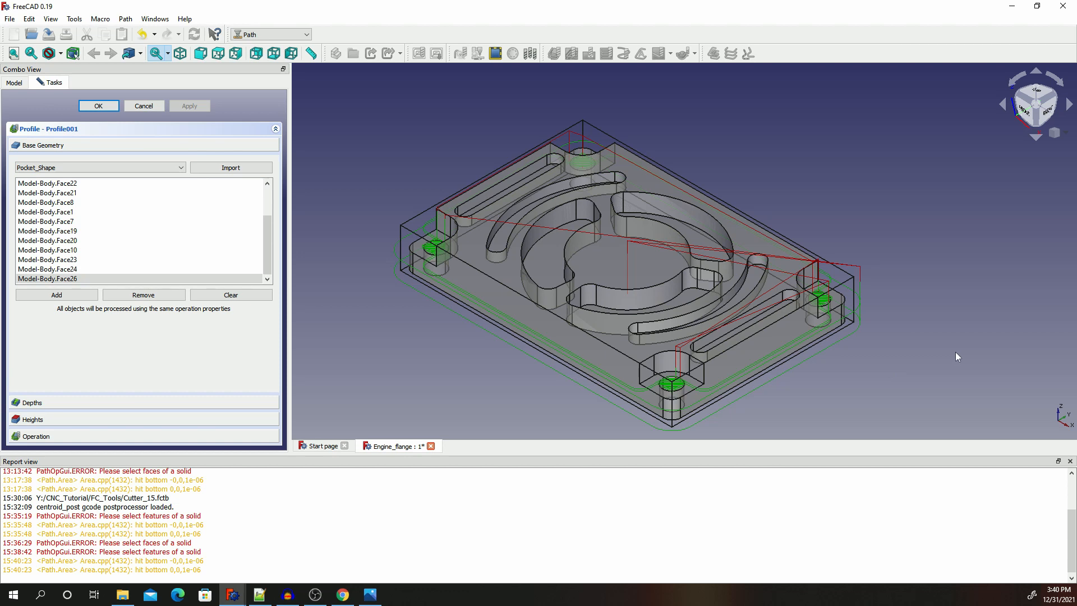
pyautogui.click(98, 106)
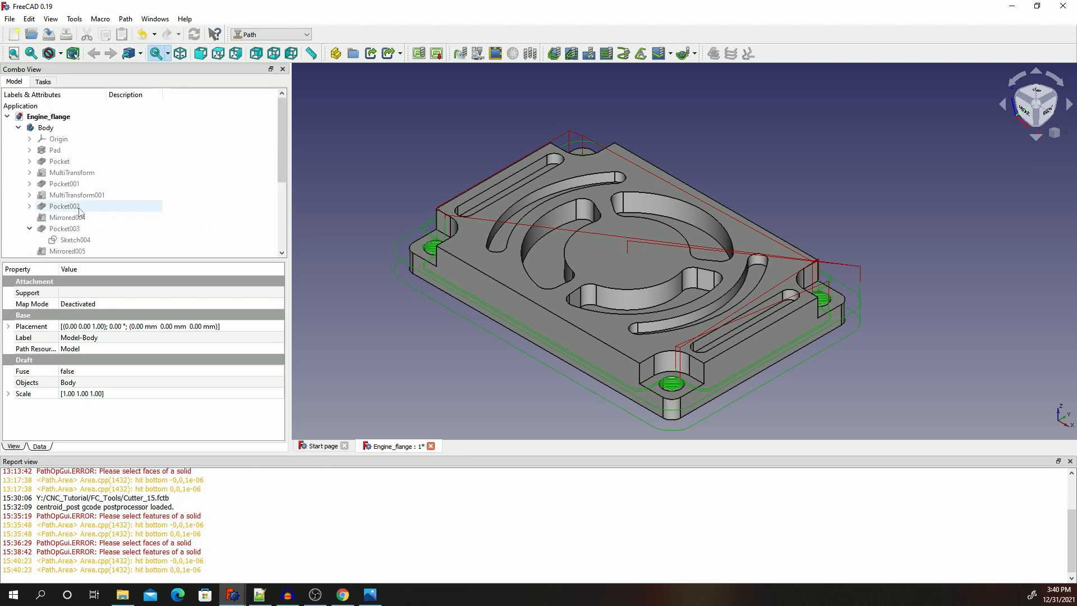
# Simulate the job with only the Profile001 operation enabled, leaving out Profile and Pocket_Shape.
pyautogui.scroll(-3, 80, 212)
pyautogui.click(481, 56)
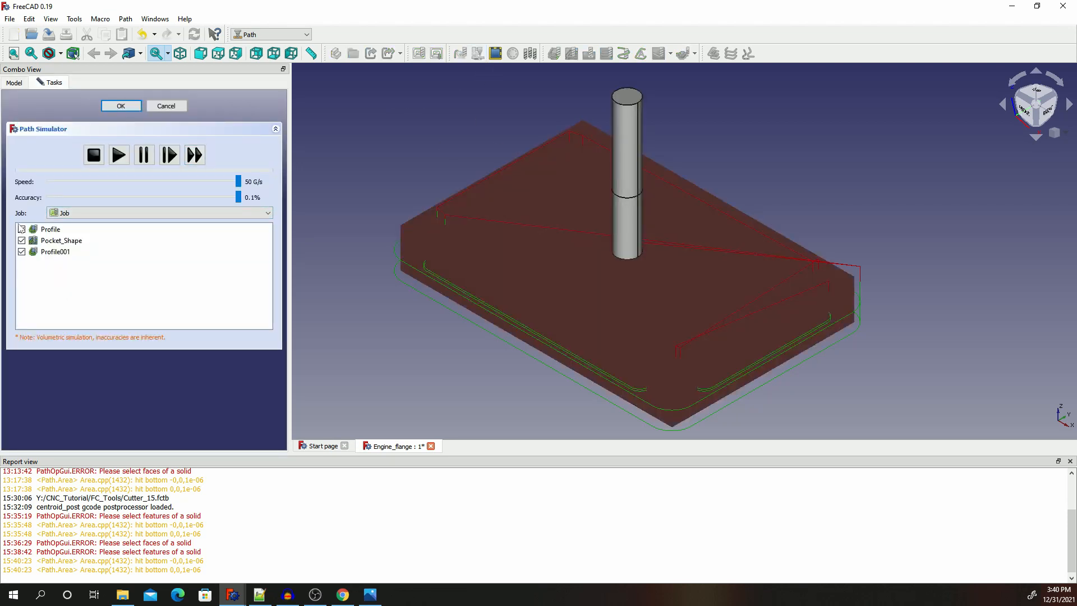
pyautogui.click(24, 239)
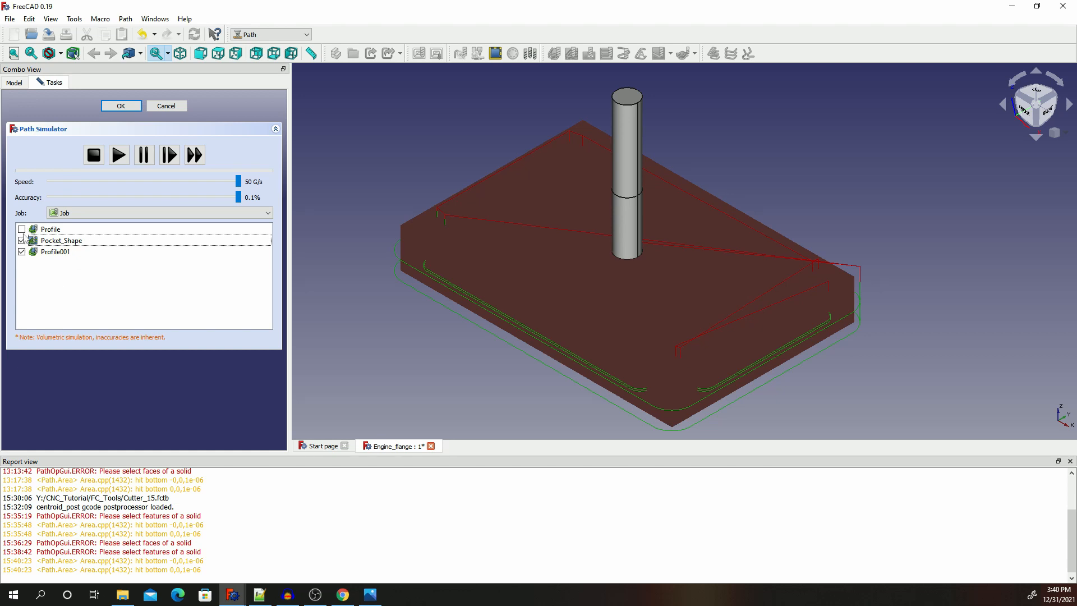
pyautogui.click(118, 156)
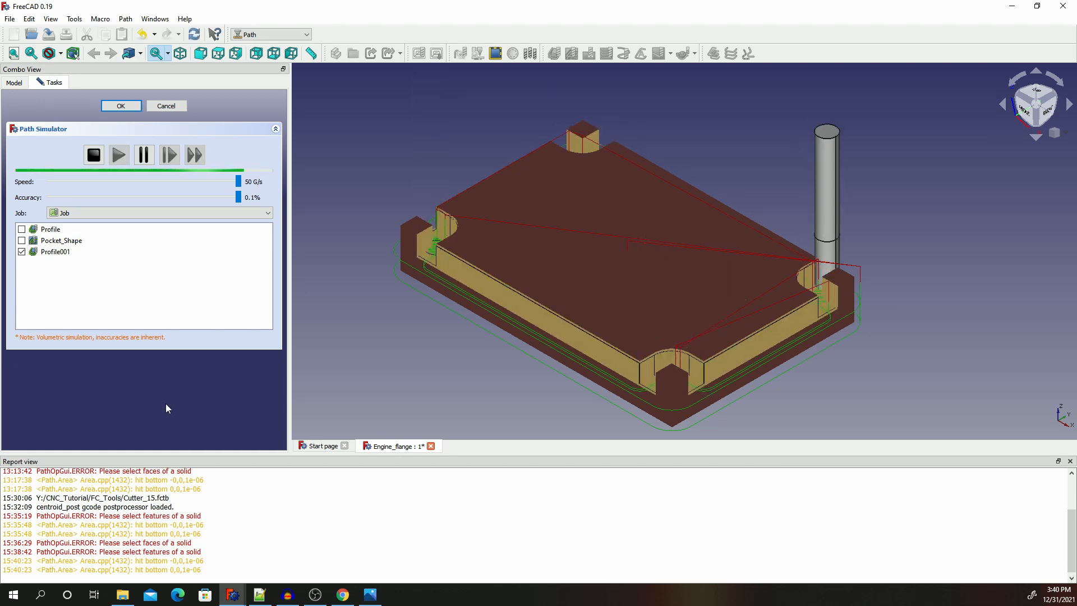
# Rerun the simulation with Pocket_Shape included, run it again with Profile also included, and discard the result.
pyautogui.click(19, 242)
pyautogui.click(119, 155)
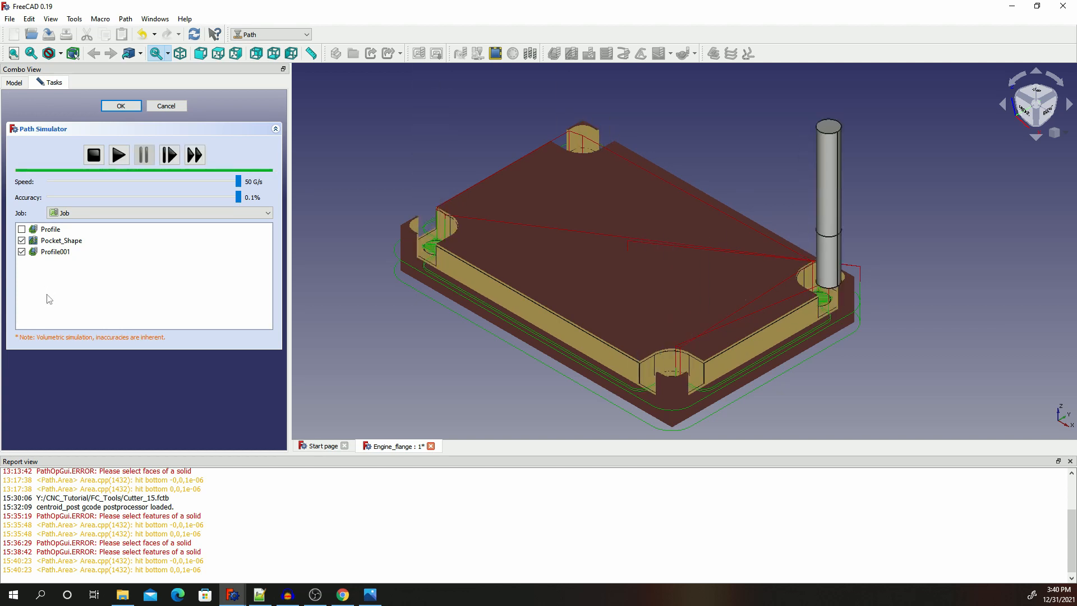
pyautogui.click(22, 229)
pyautogui.click(118, 159)
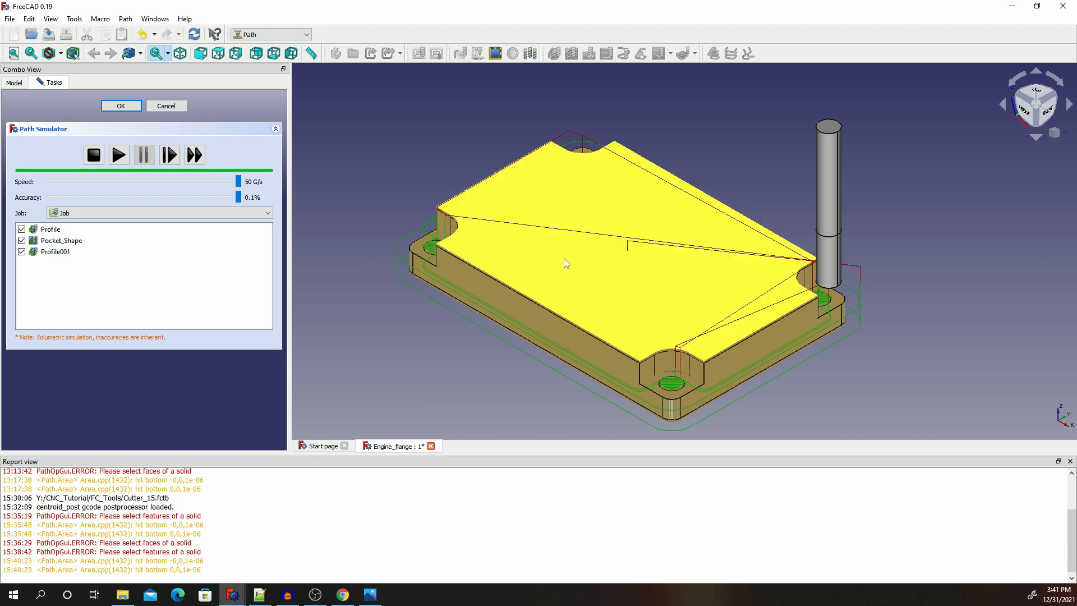
pyautogui.click(179, 107)
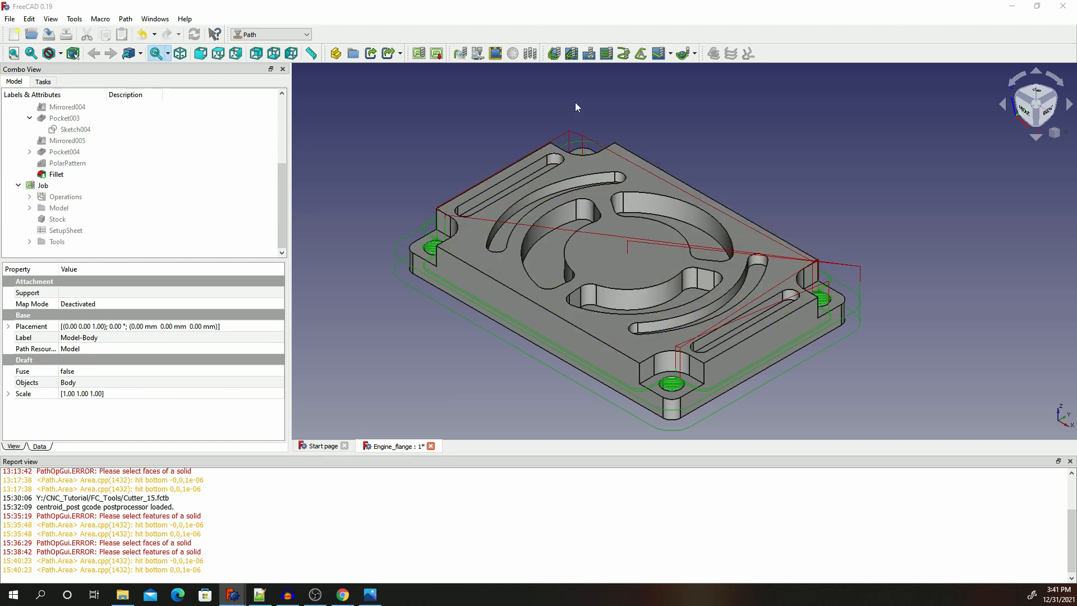
# Start a Pocket Shape operation with Endmill_10mm001, ZigZagOffset pattern, 10% step over, Use Outline and Flood coolant, and close the report view.
pyautogui.click(571, 53)
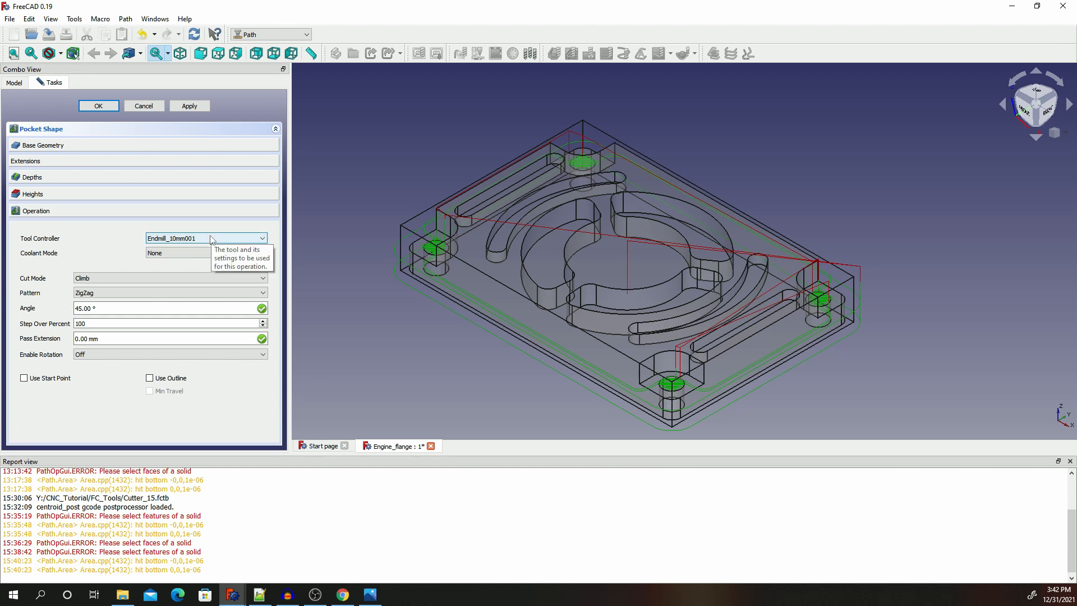
pyautogui.click(120, 287)
pyautogui.click(88, 322)
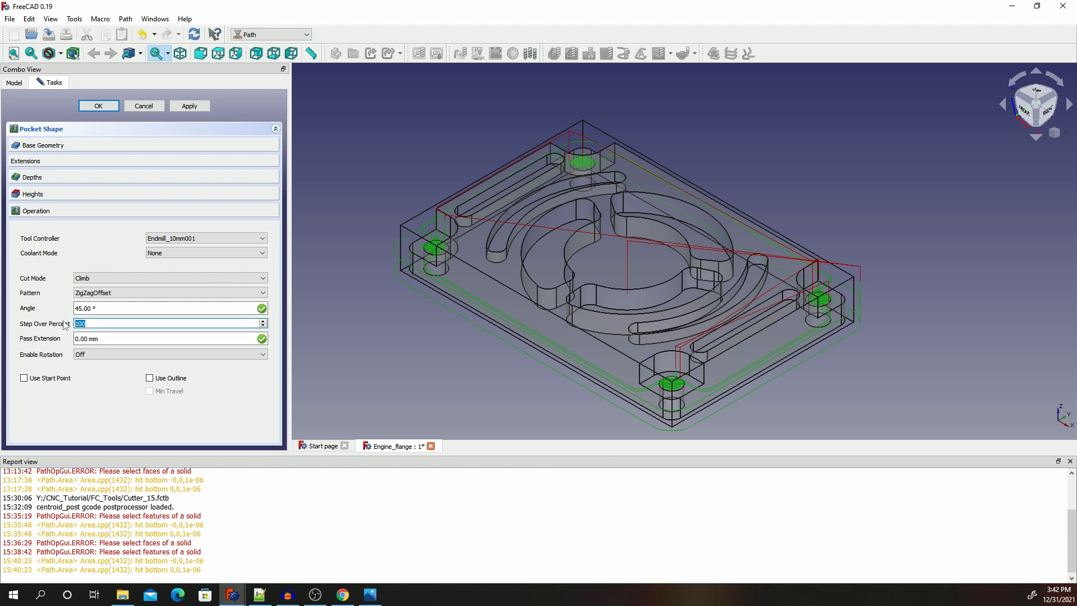
pyautogui.click(1069, 461)
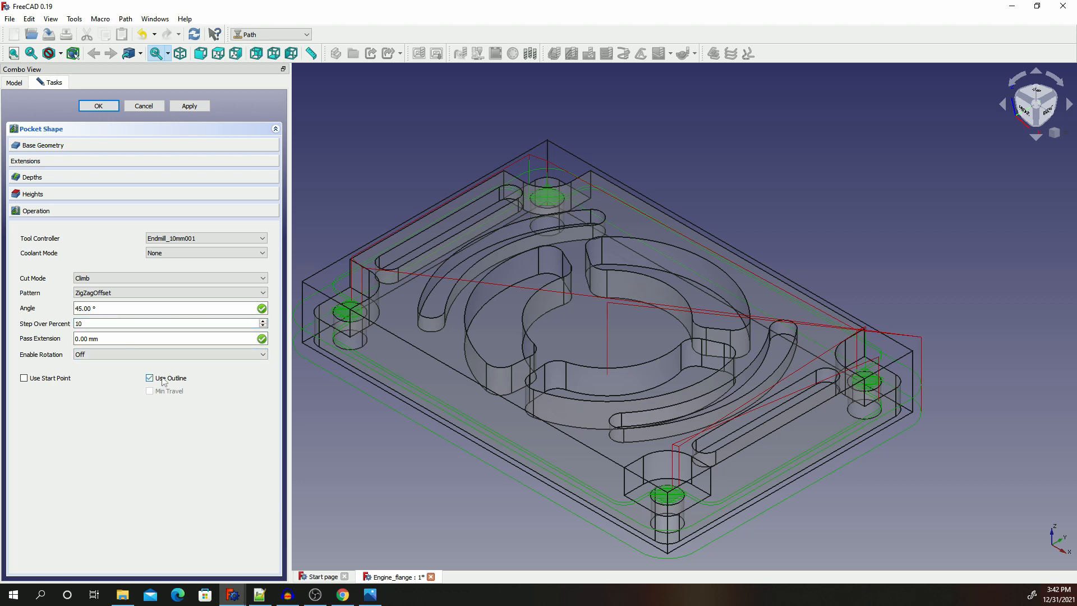
pyautogui.click(165, 253)
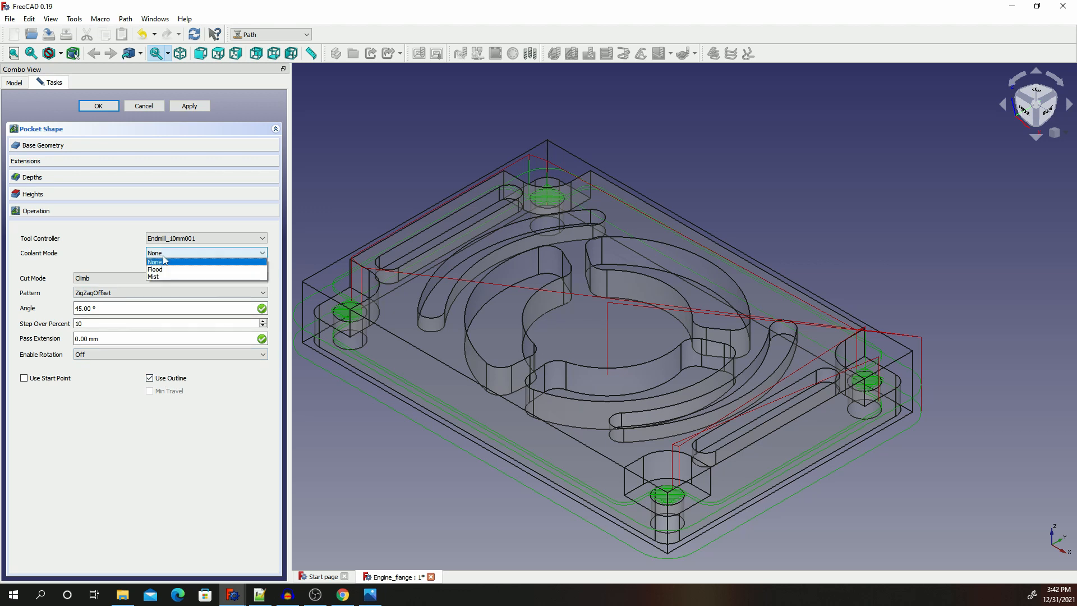
pyautogui.click(167, 262)
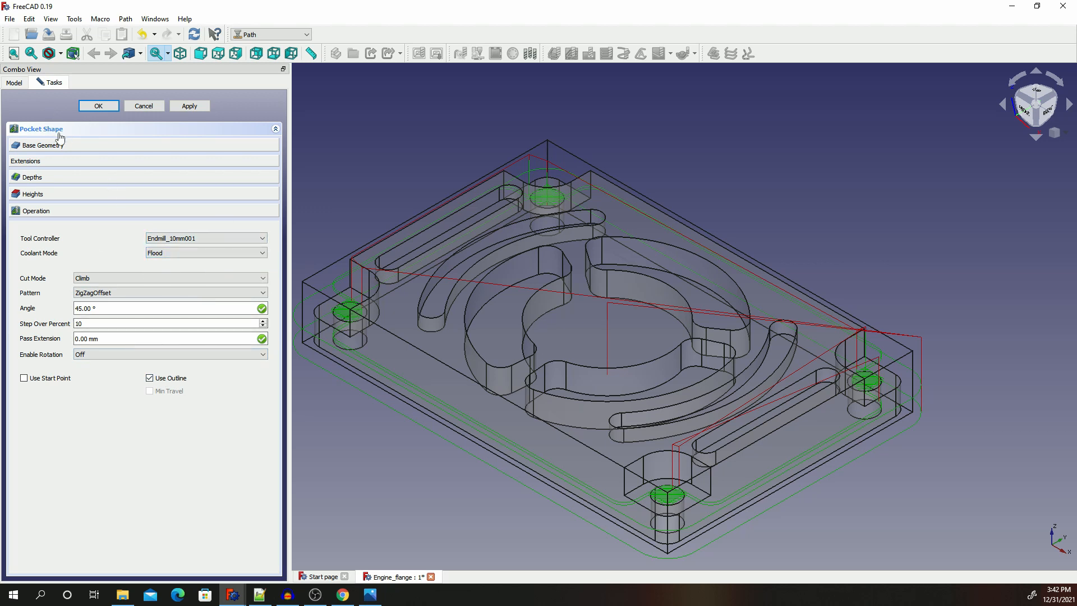
# Replace the pocket's base geometry with the floors of the three wide curved pockets around the centre, then apply and close the operation.
pyautogui.click(42, 146)
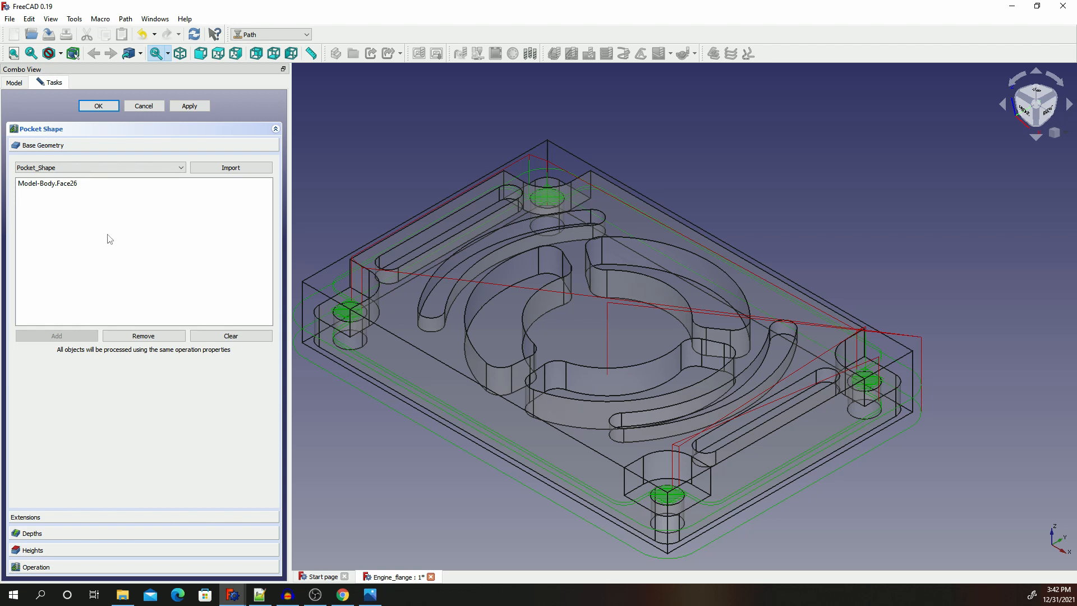
pyautogui.click(230, 335)
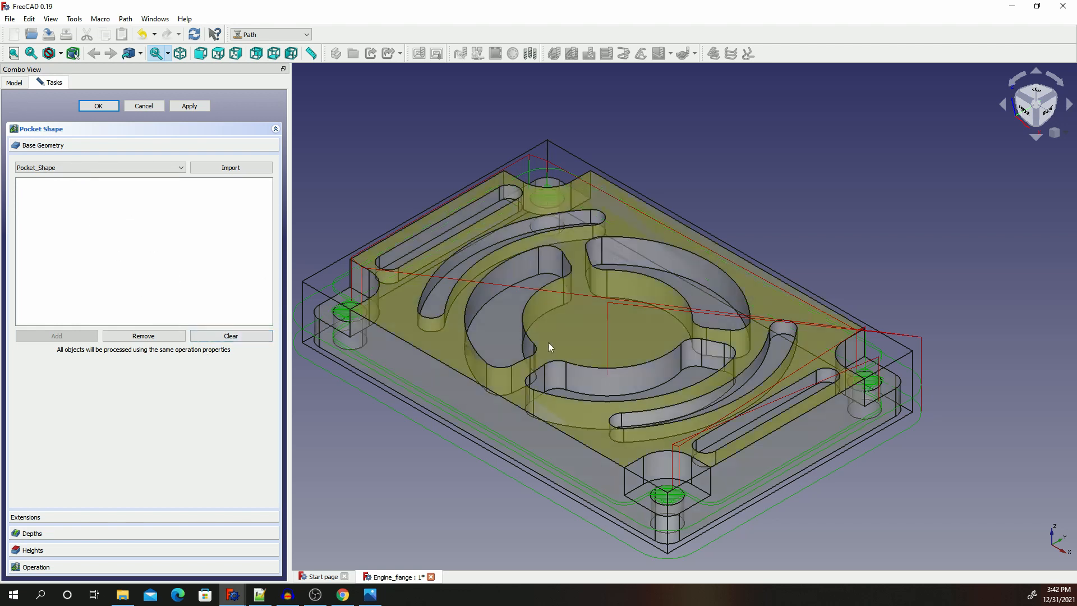
pyautogui.click(503, 328)
pyautogui.click(73, 335)
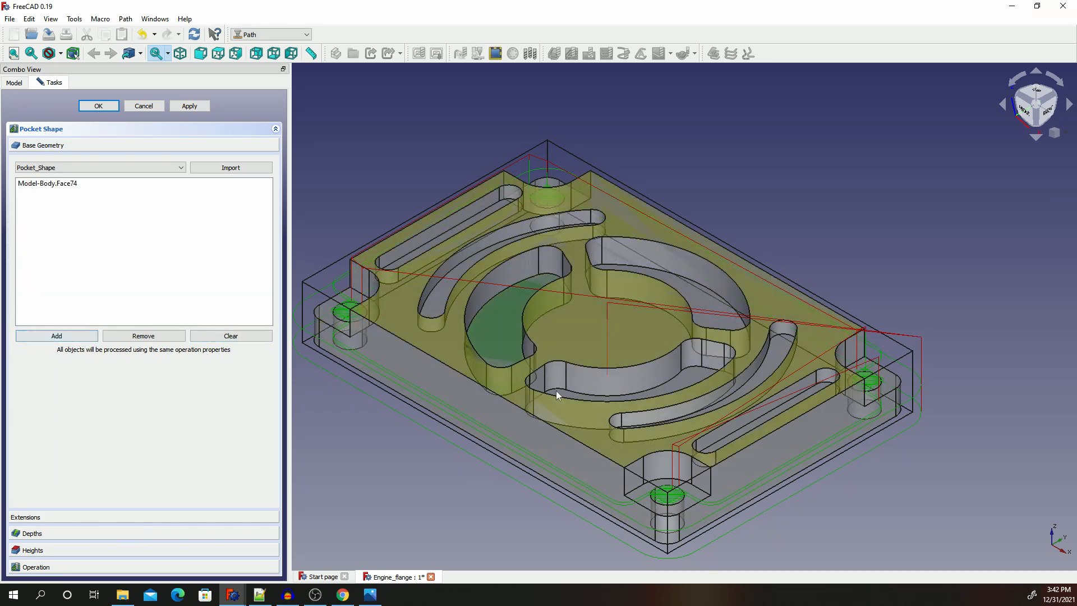
pyautogui.click(694, 373)
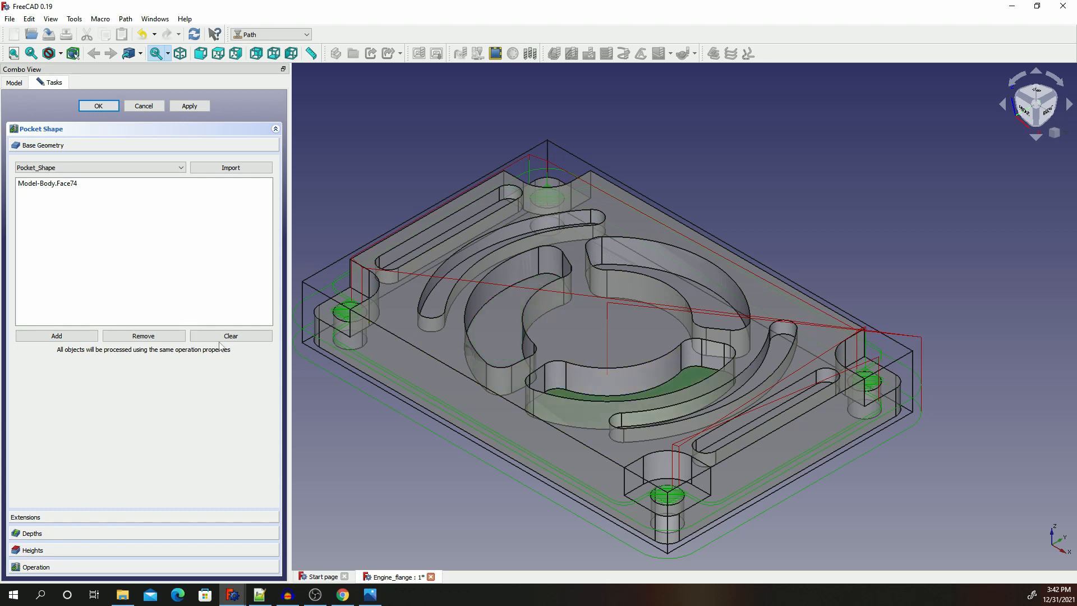
pyautogui.click(56, 335)
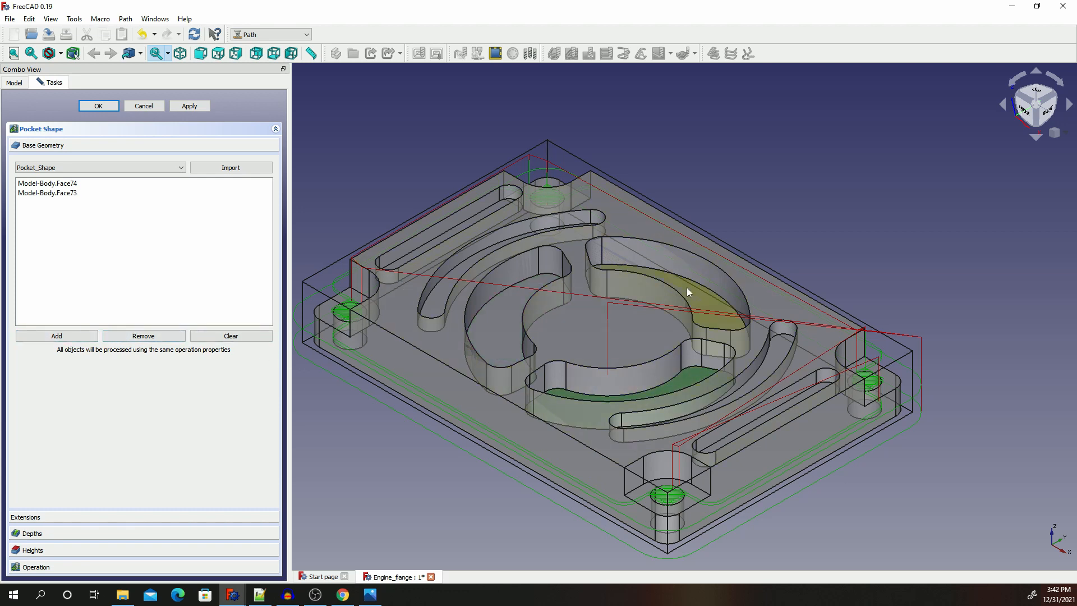
pyautogui.click(700, 299)
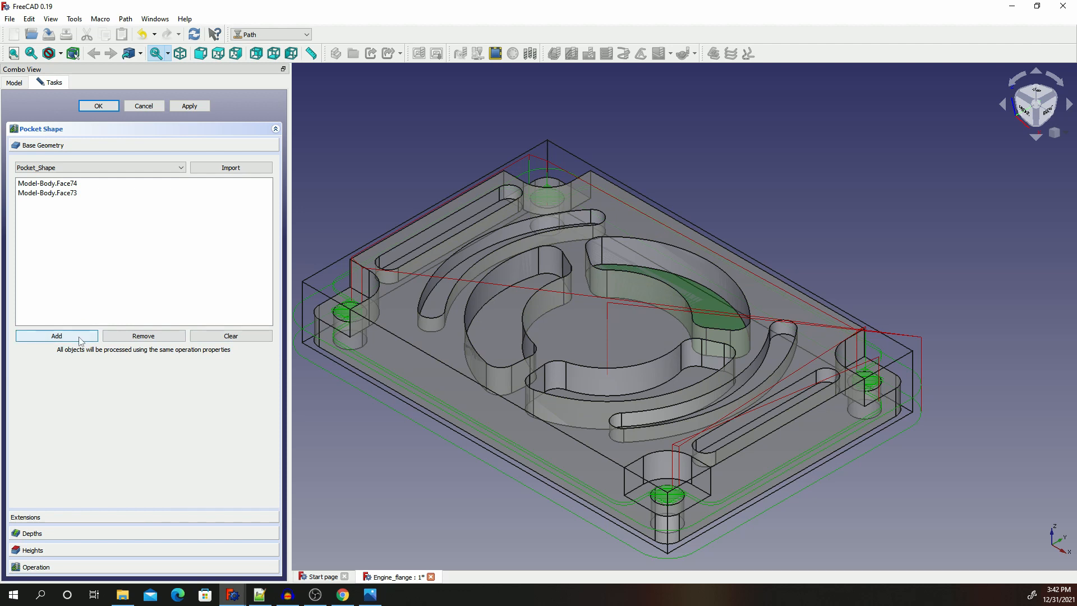
pyautogui.click(36, 566)
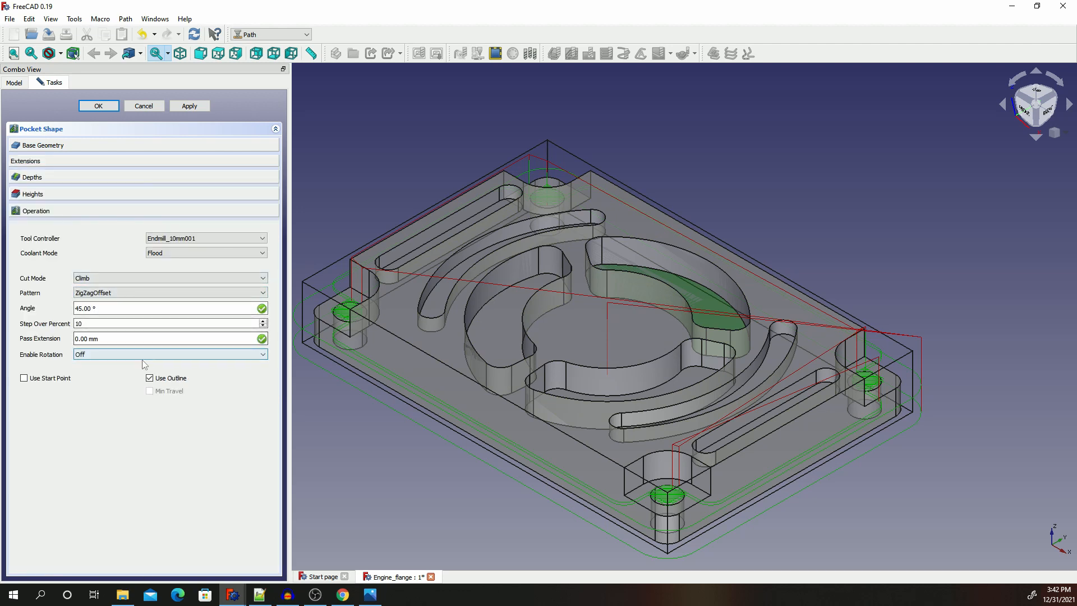
pyautogui.click(193, 108)
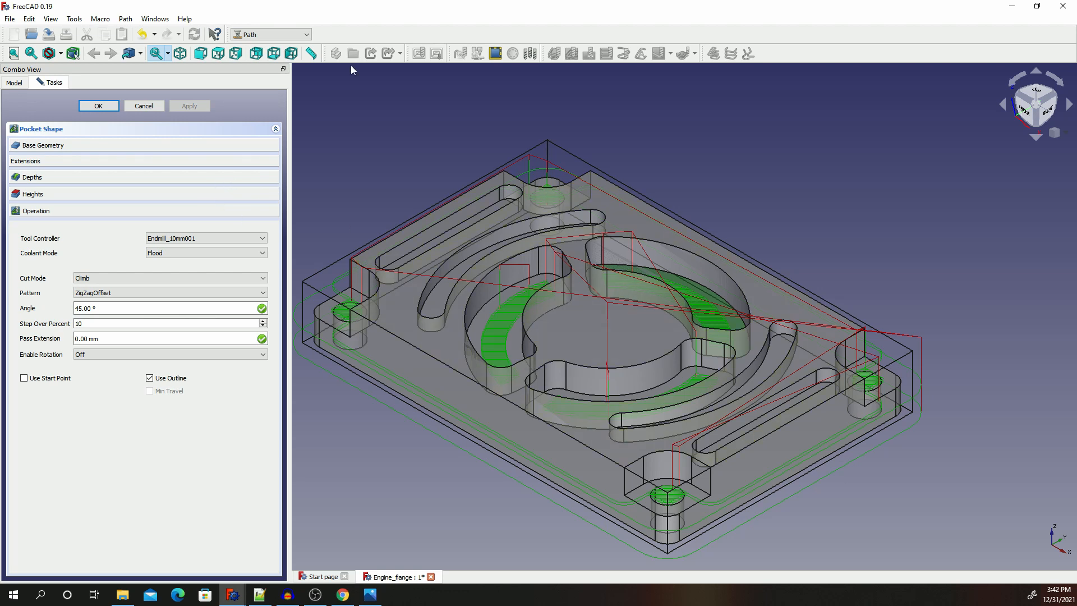
pyautogui.click(143, 107)
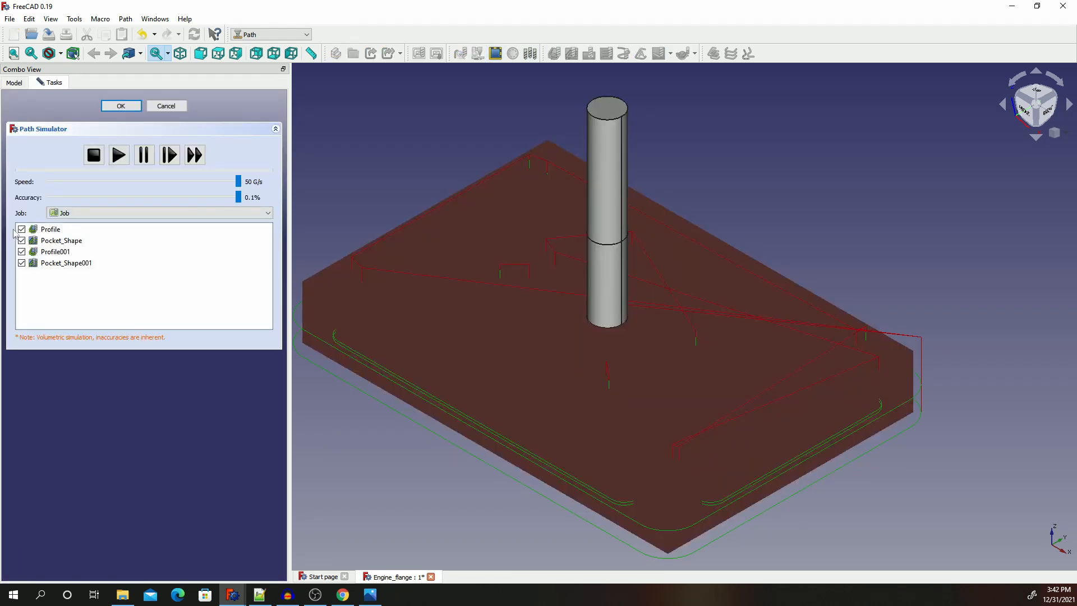
# Simulate the job with only the Pocket_Shape001 operation enabled and discard the simulation result.
pyautogui.click(26, 232)
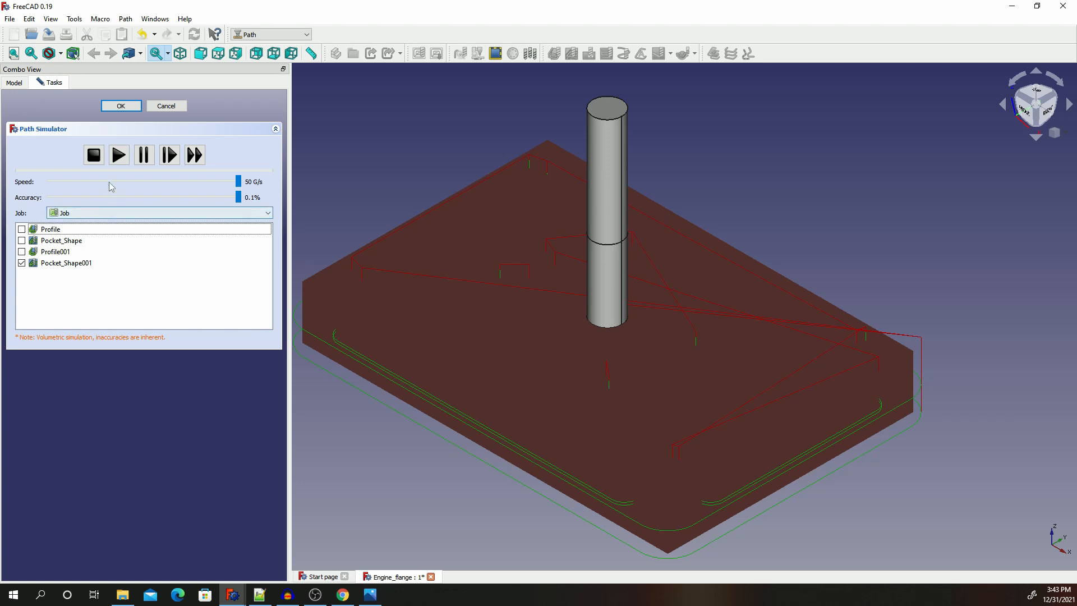
pyautogui.click(119, 154)
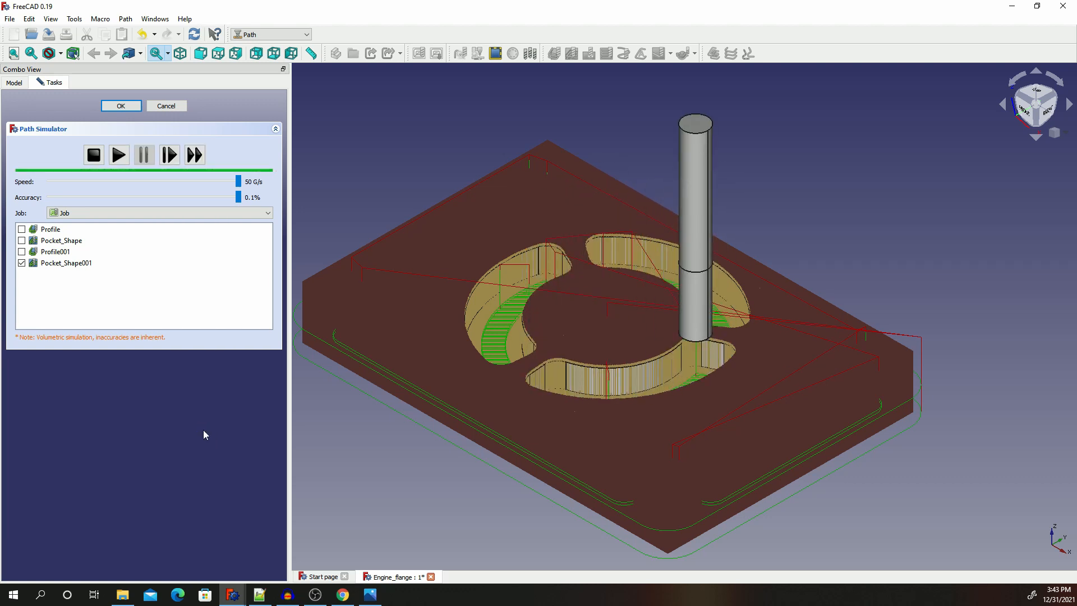
pyautogui.click(166, 106)
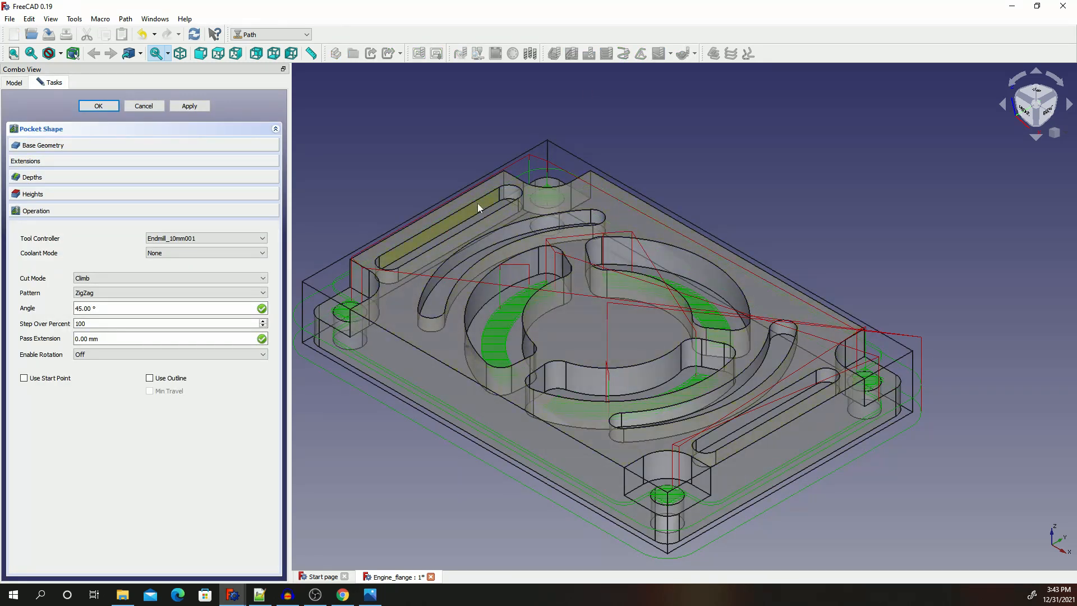
# Set up another Pocket Shape operation with Endmill_6mm001, ZigZagOffset pattern, 10% step over and Use Outline enabled.
pyautogui.click(179, 239)
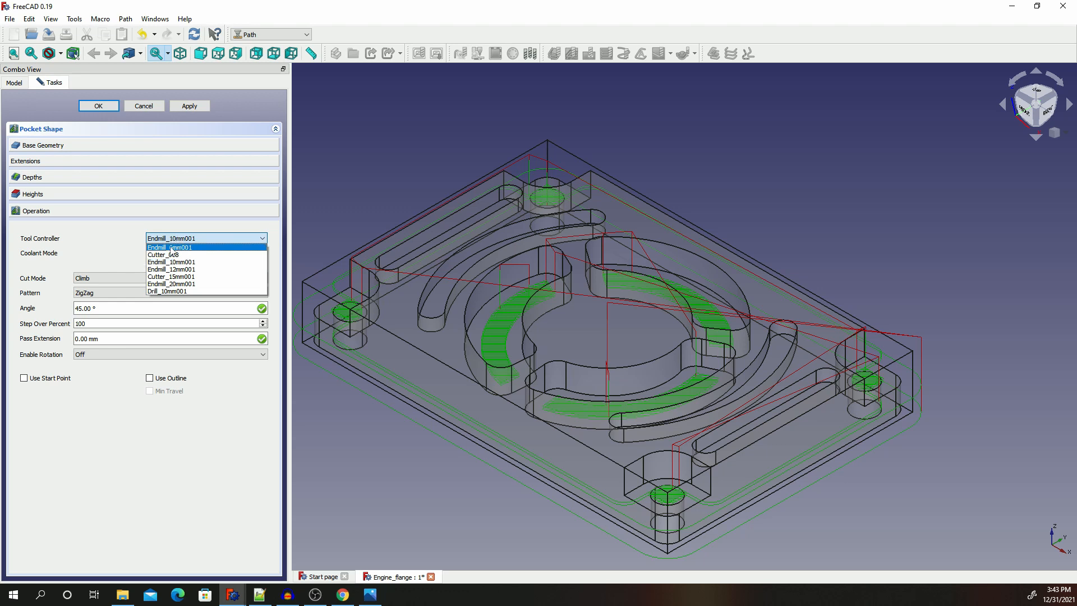
pyautogui.click(170, 247)
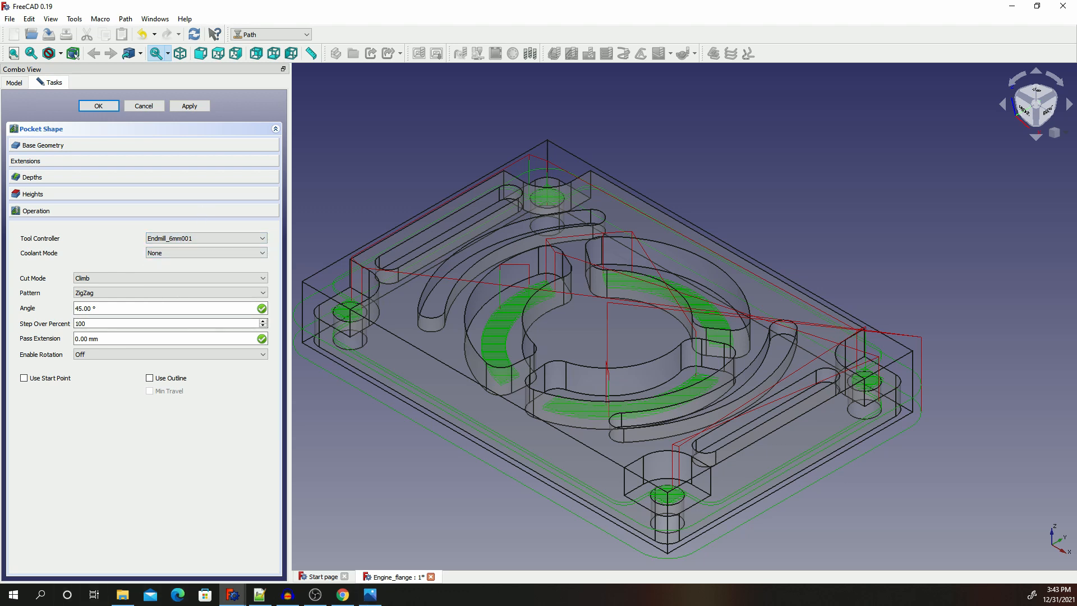
pyautogui.click(100, 292)
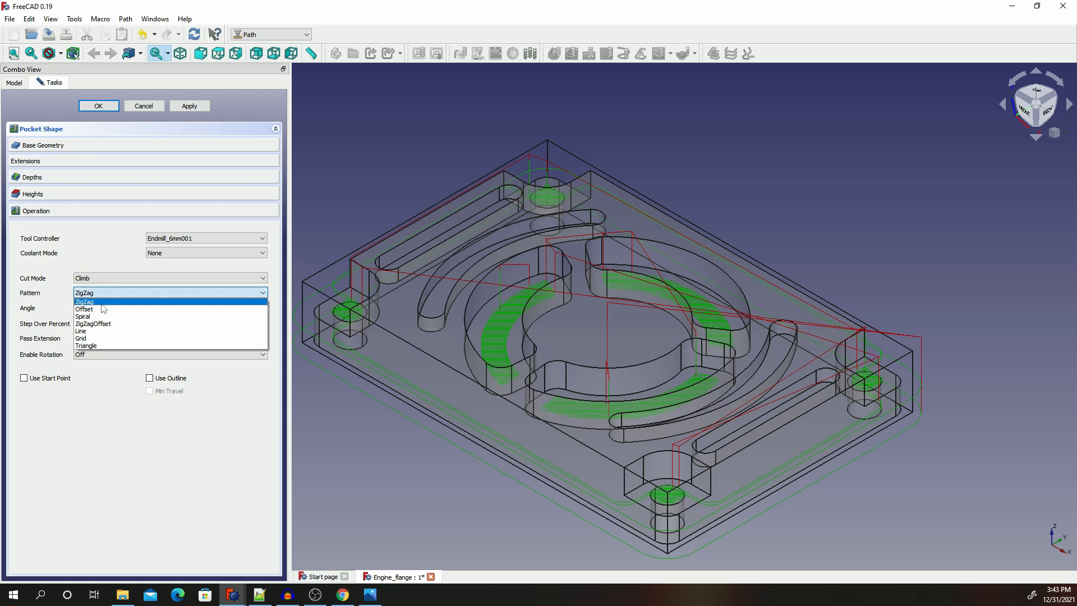
pyautogui.click(94, 324)
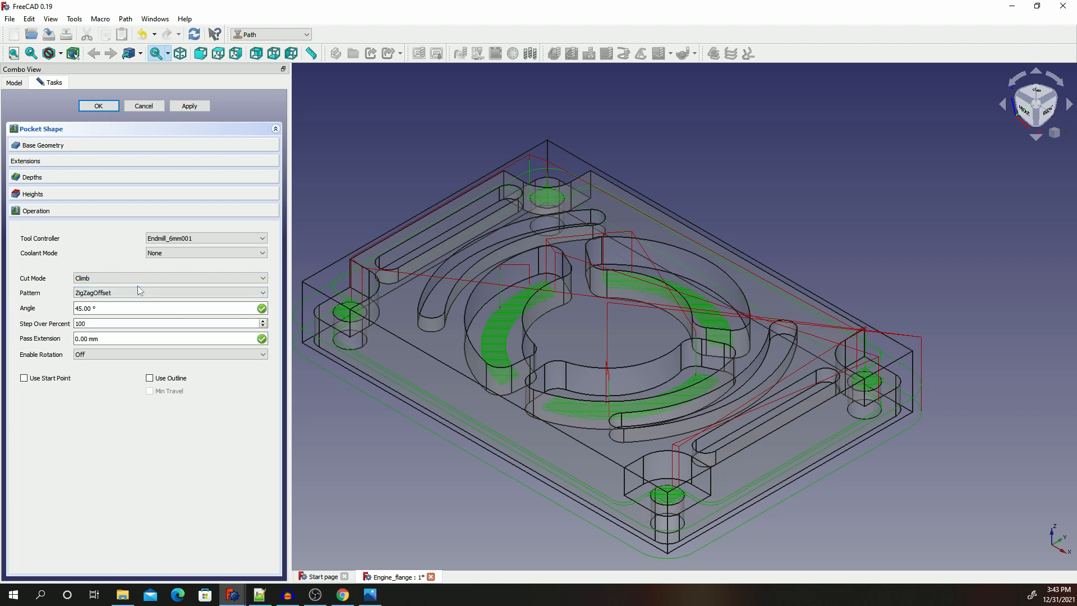
pyautogui.moveTo(89, 323); pyautogui.dragTo(62, 323)
# Replace the new pocket's base geometry with the floors of the two straight and two narrow curved slots, and accept the operation.
pyautogui.click(55, 146)
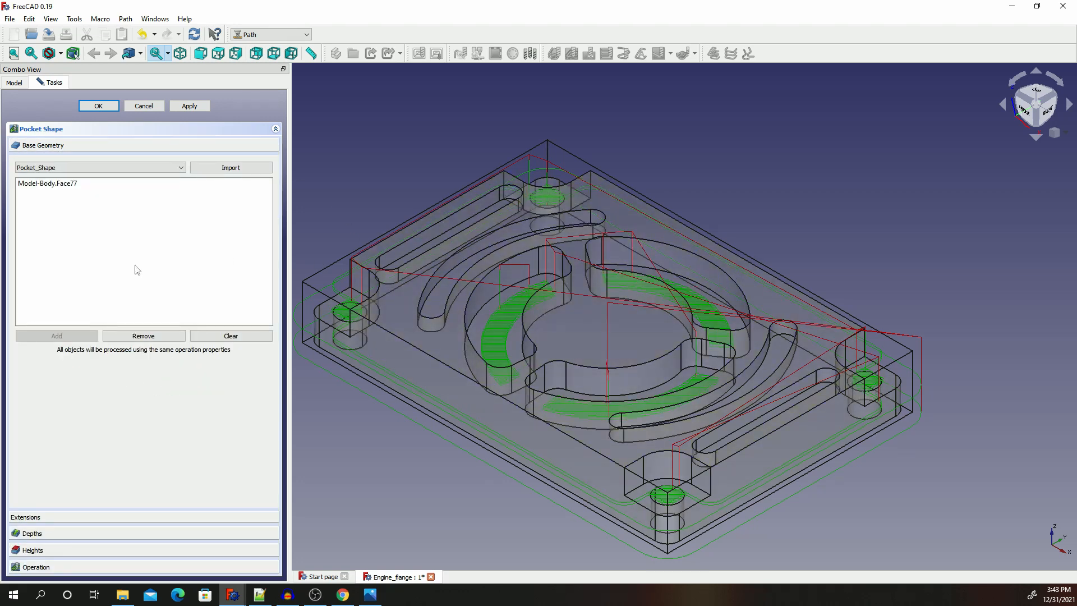
pyautogui.click(230, 335)
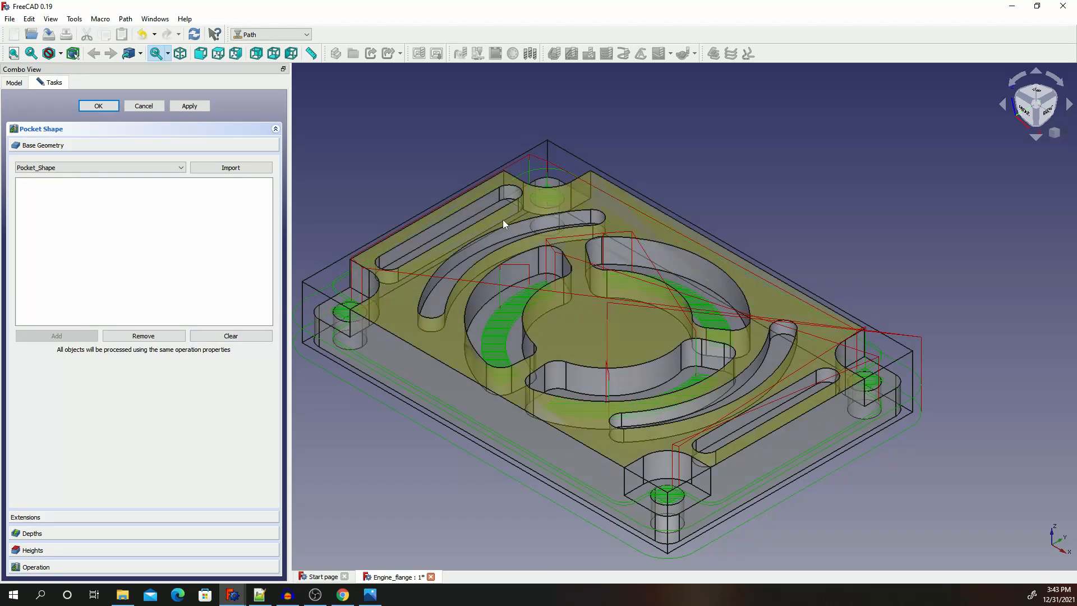
pyautogui.click(496, 206)
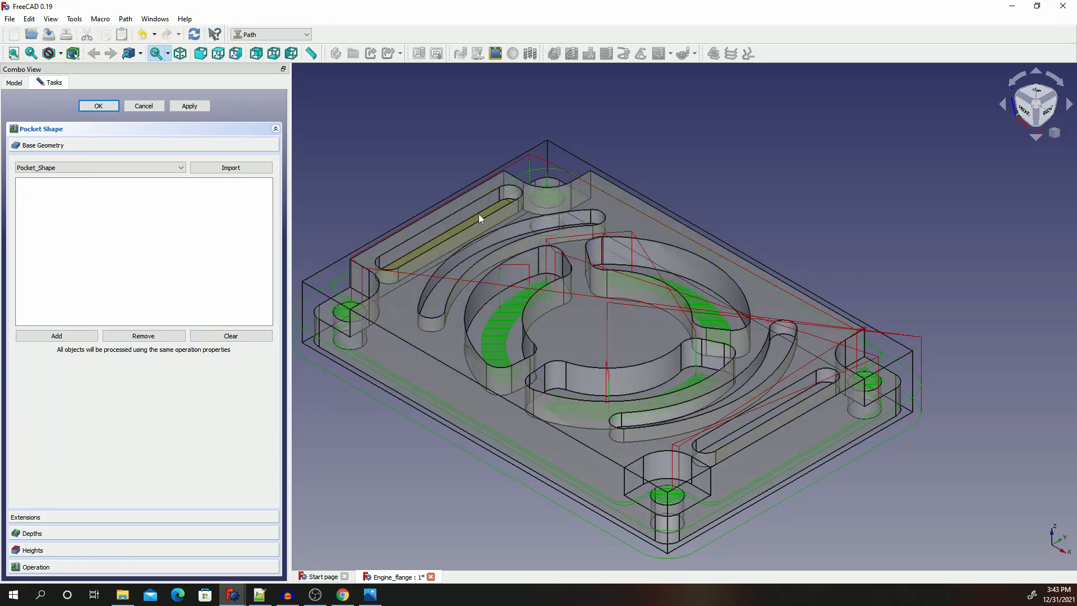
pyautogui.click(68, 331)
pyautogui.click(435, 309)
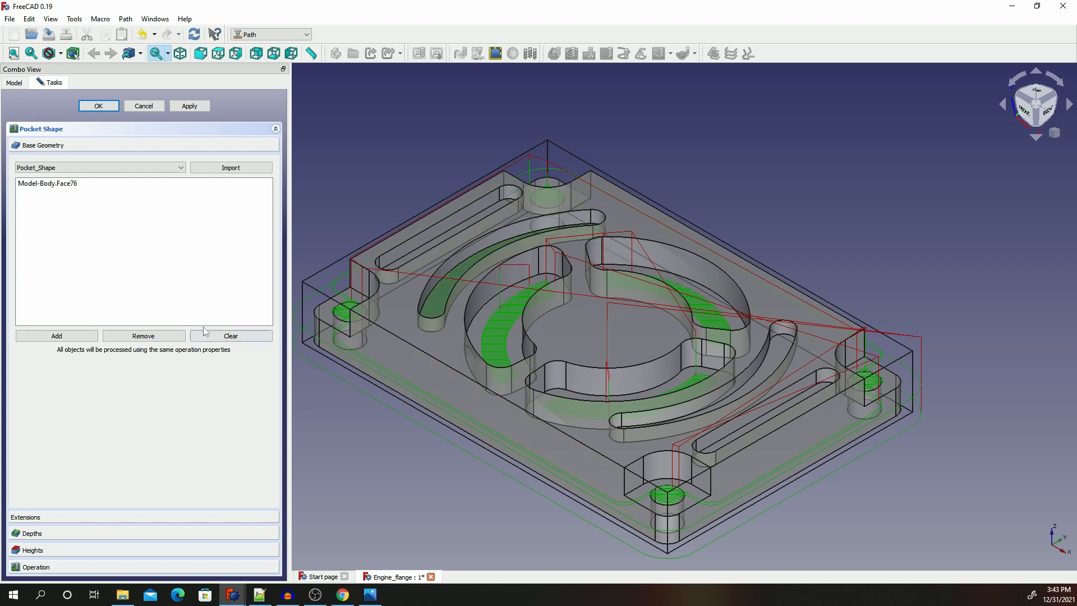
pyautogui.click(75, 336)
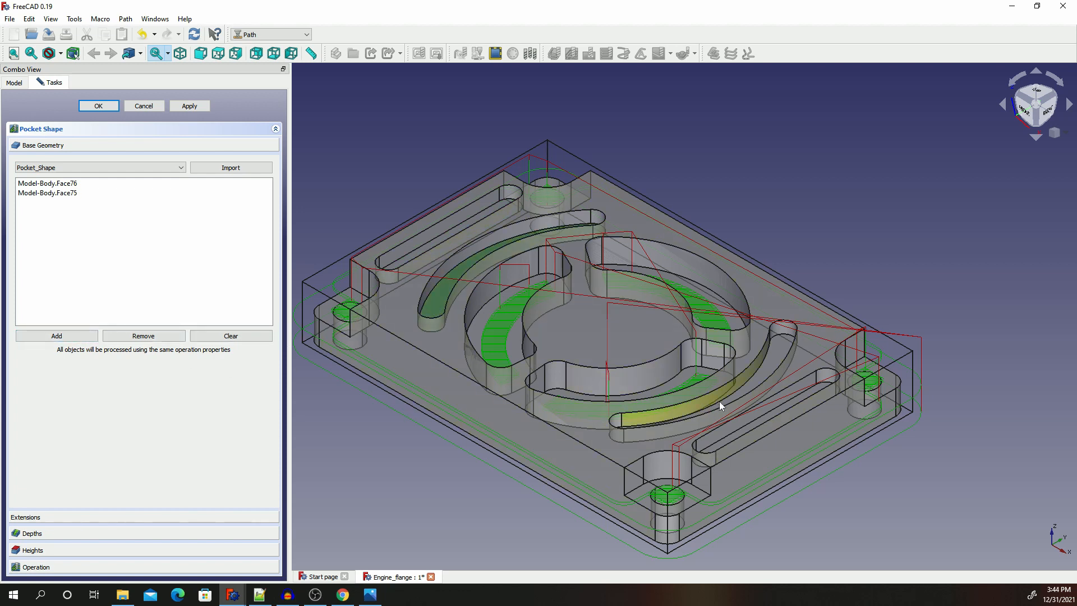
pyautogui.click(782, 344)
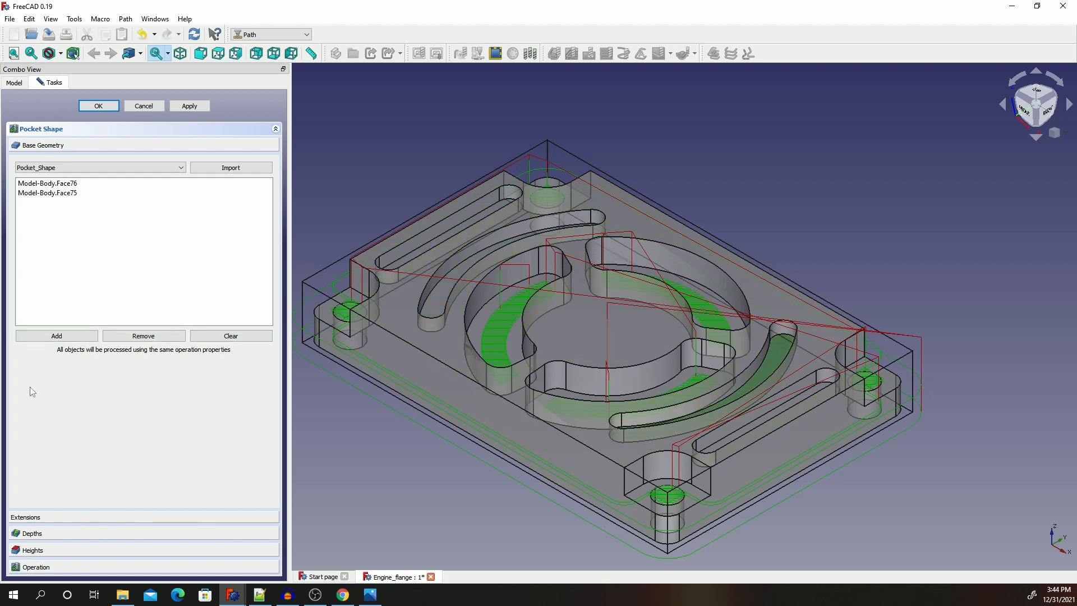
pyautogui.click(62, 336)
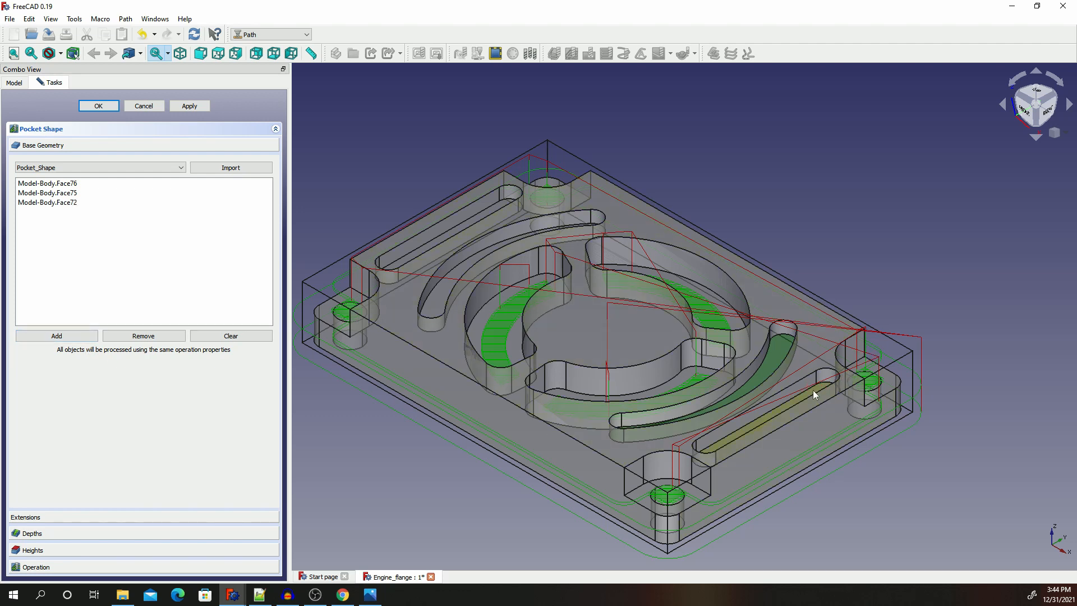
pyautogui.click(748, 406)
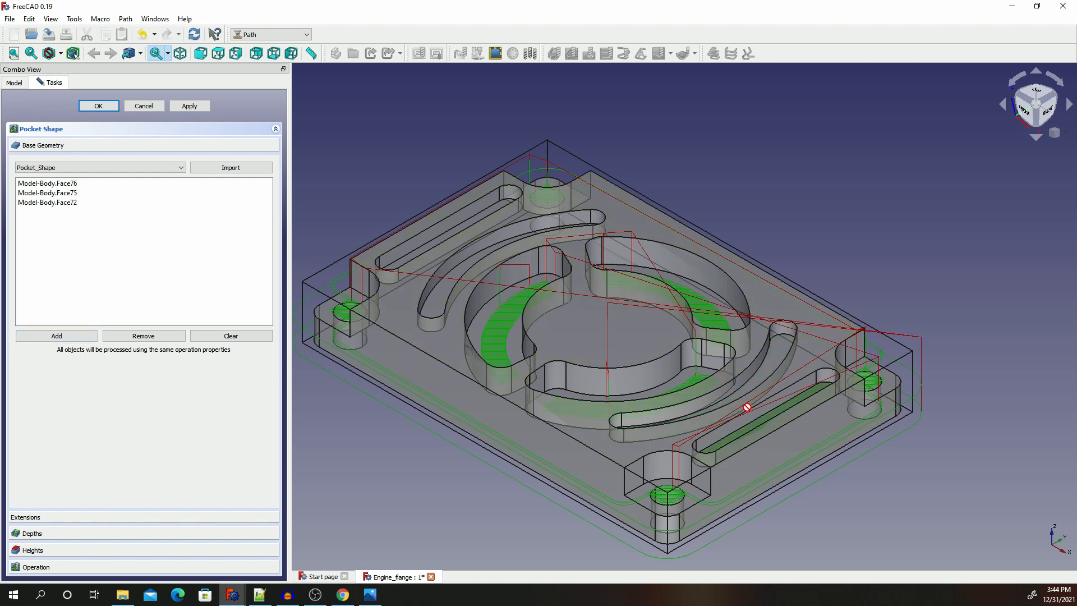
pyautogui.click(58, 336)
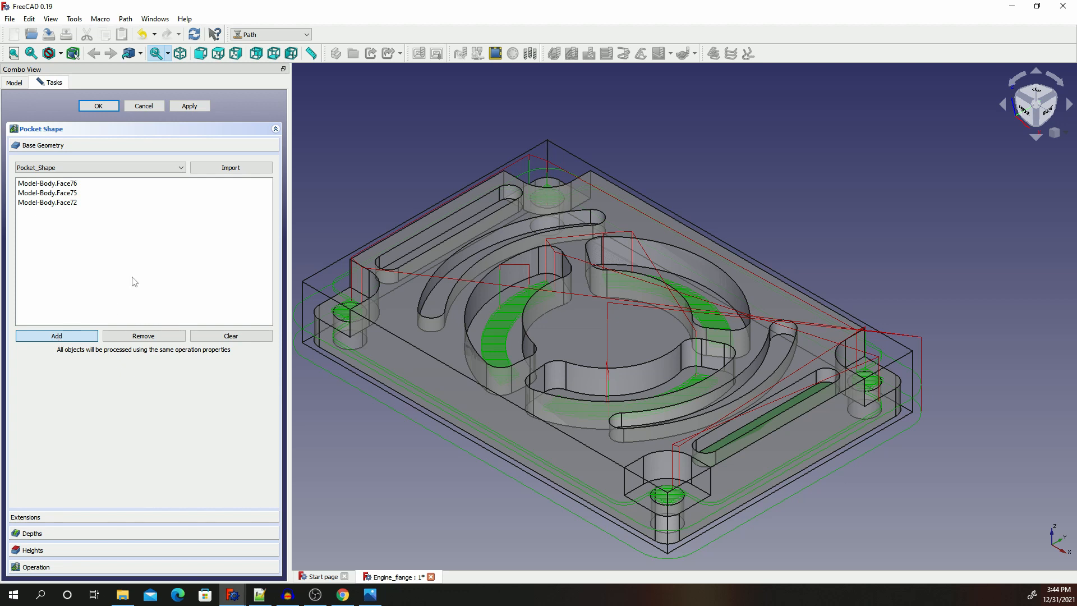
pyautogui.click(76, 566)
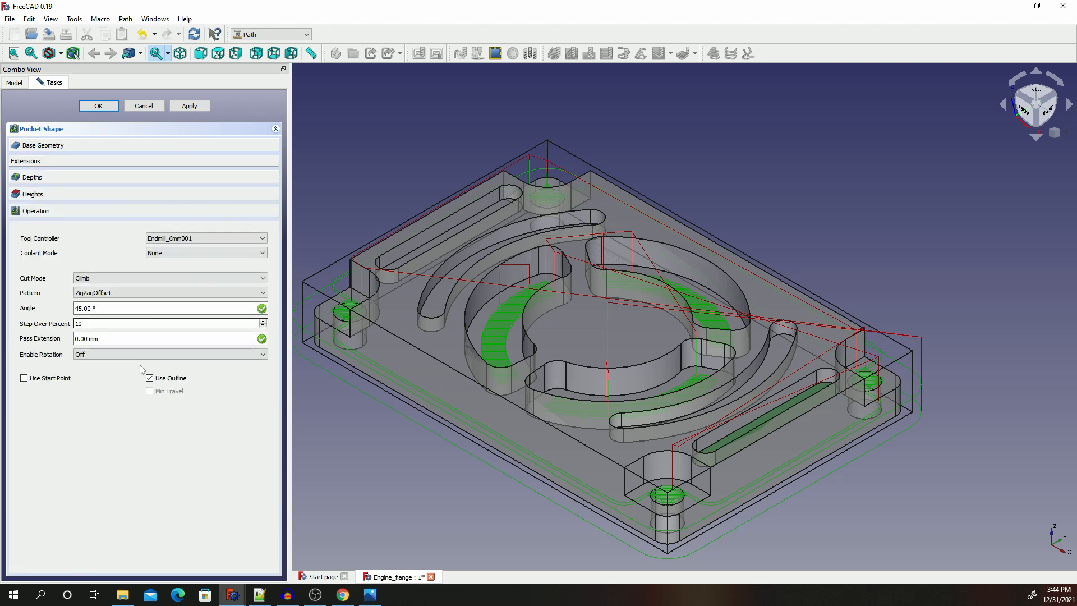
pyautogui.click(96, 107)
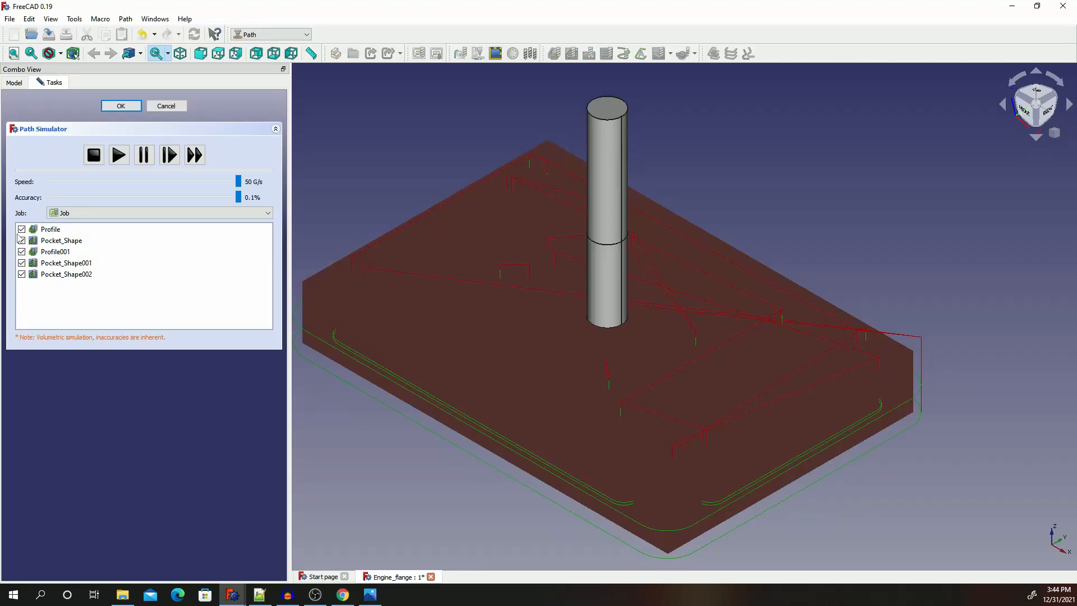
# Simulate the job with only the Pocket_Shape002 operation enabled and discard the simulation result.
pyautogui.click(25, 252)
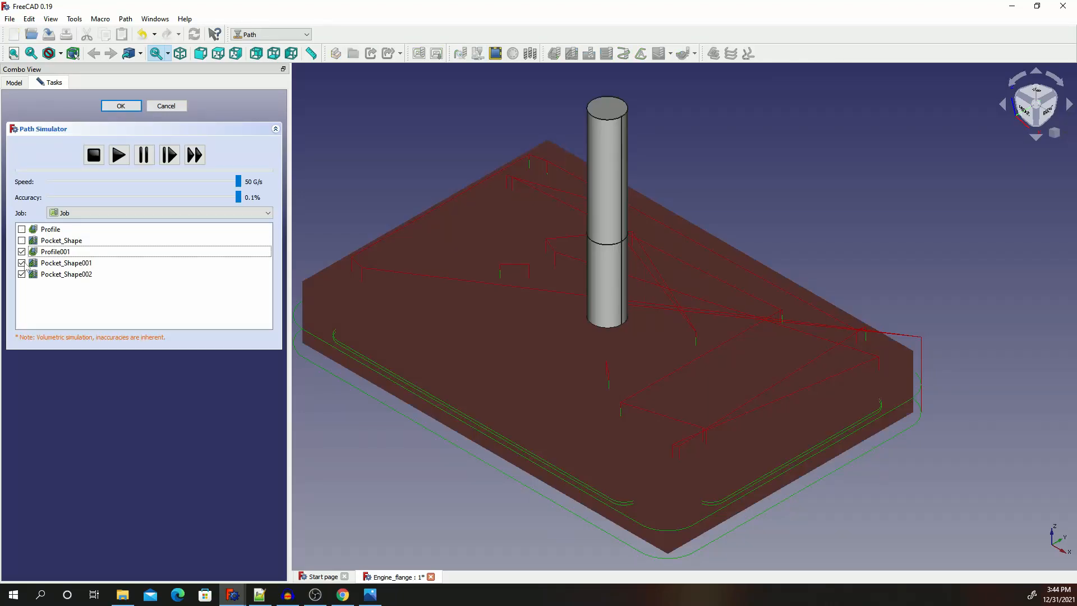
pyautogui.click(21, 262)
pyautogui.click(119, 155)
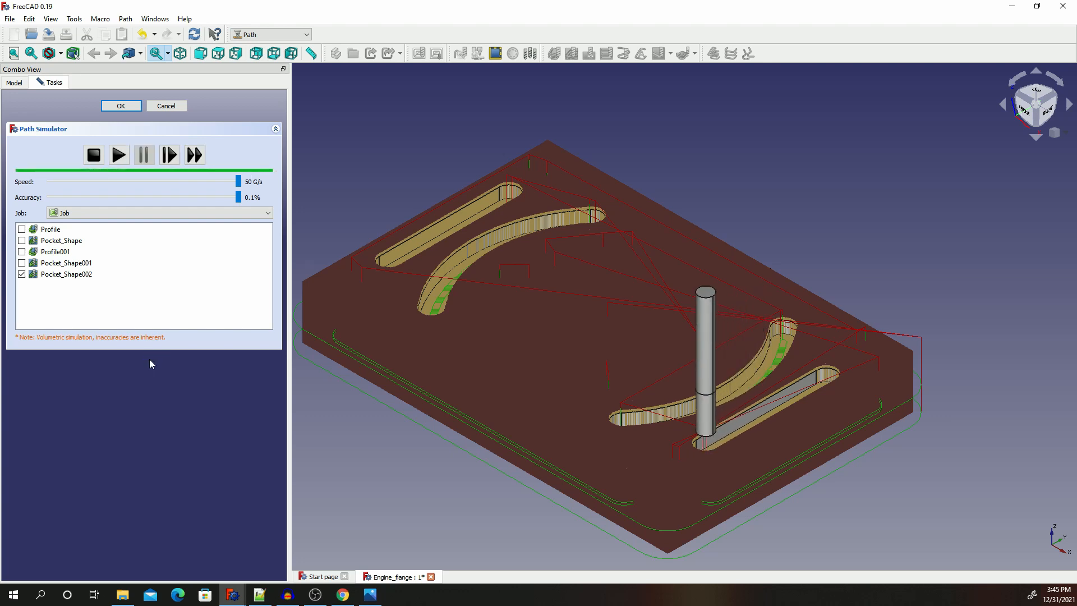
pyautogui.click(165, 106)
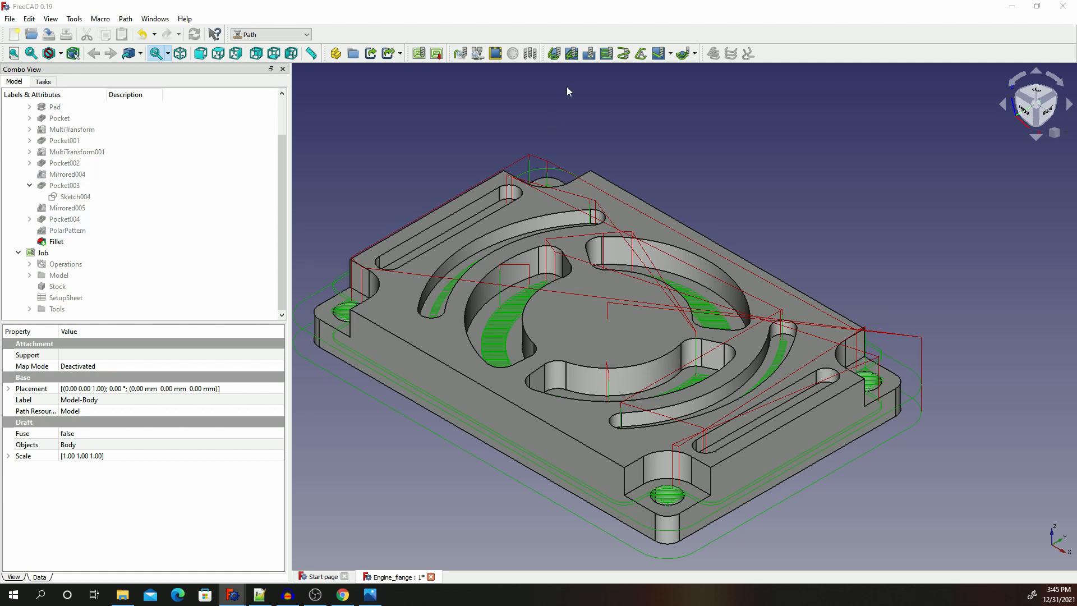
# Try to add a Drilling operation, and recompute the job's Operations group and the Job itself.
pyautogui.click(590, 53)
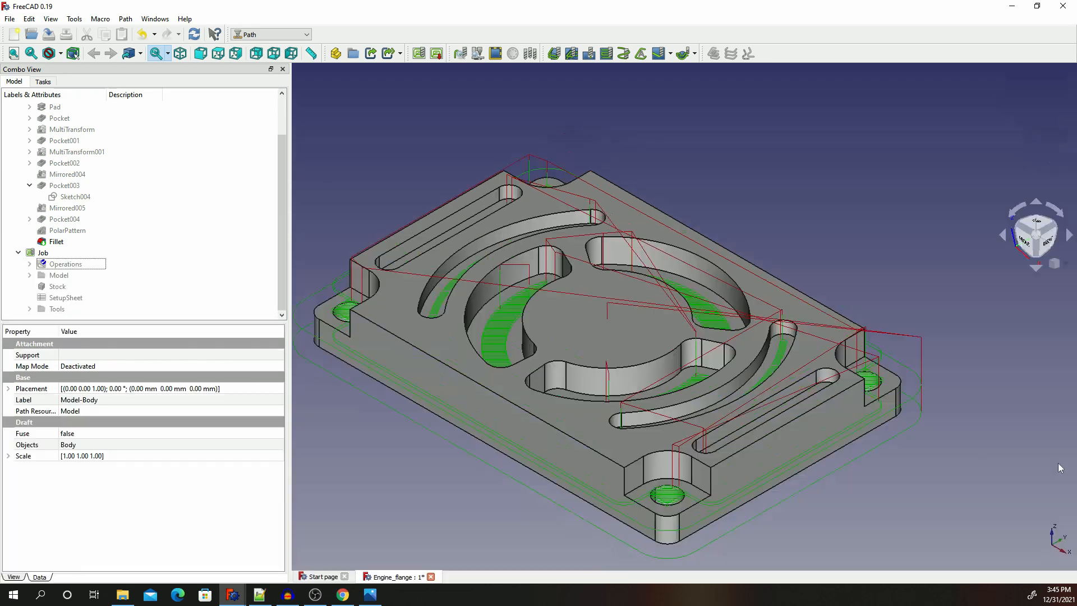
pyautogui.click(1069, 461)
pyautogui.click(65, 264)
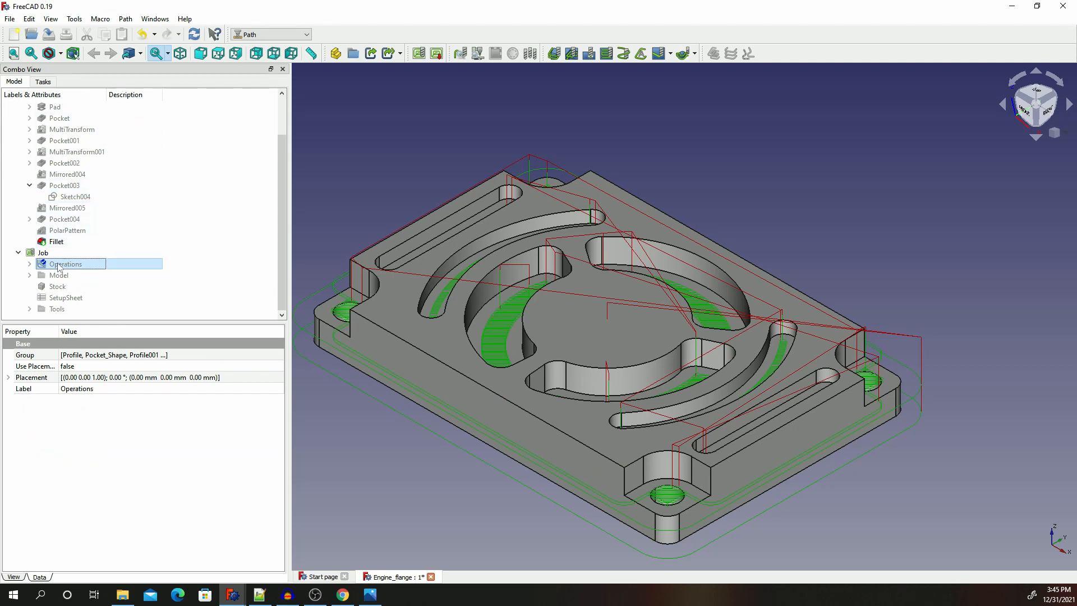
pyautogui.rightClick(58, 267)
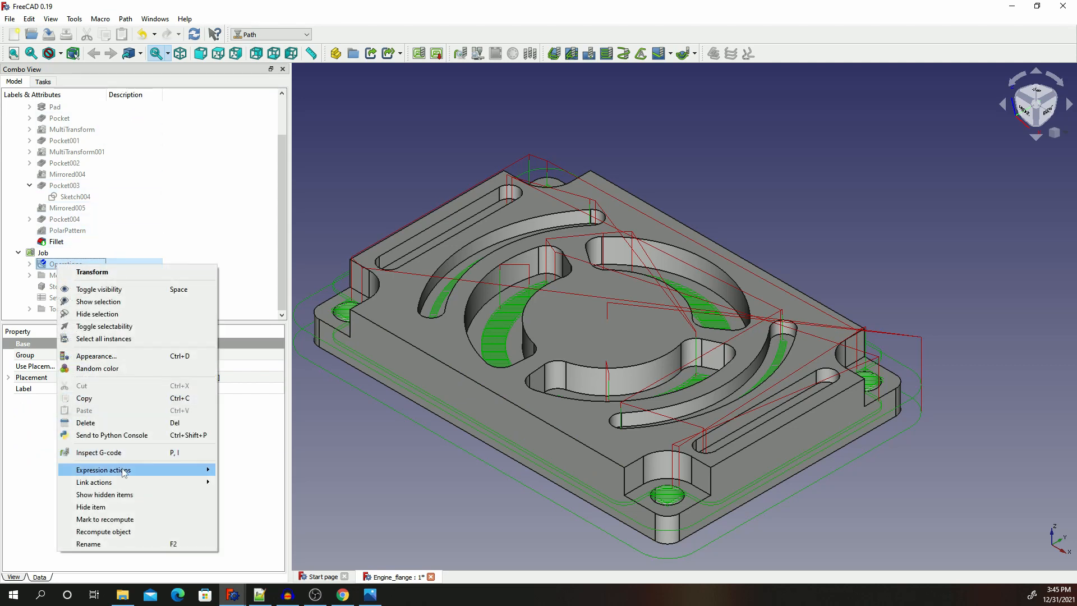
pyautogui.click(116, 537)
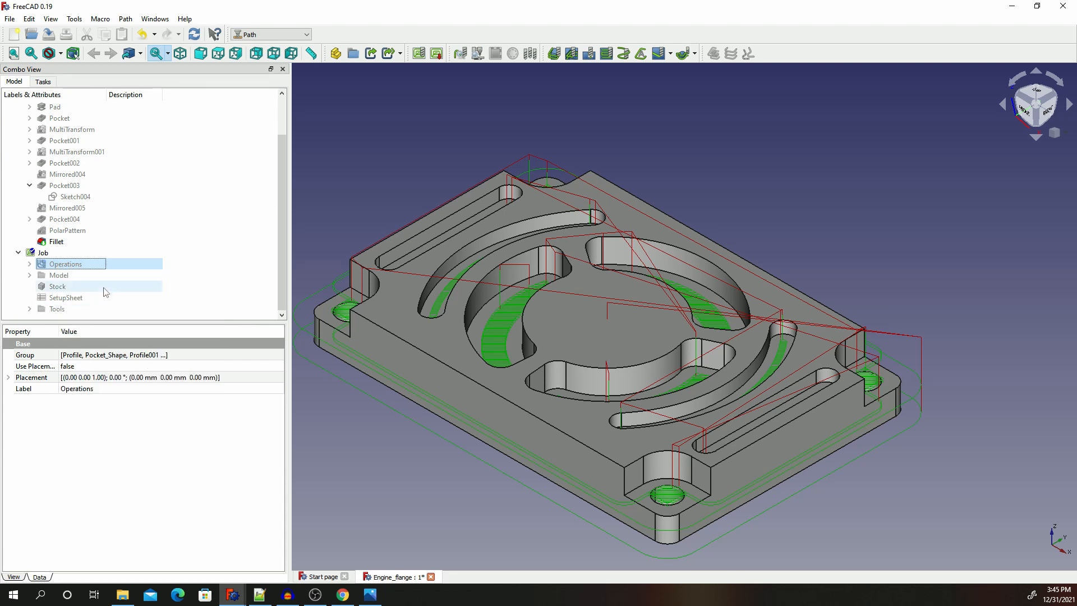
pyautogui.click(42, 255)
pyautogui.rightClick(43, 259)
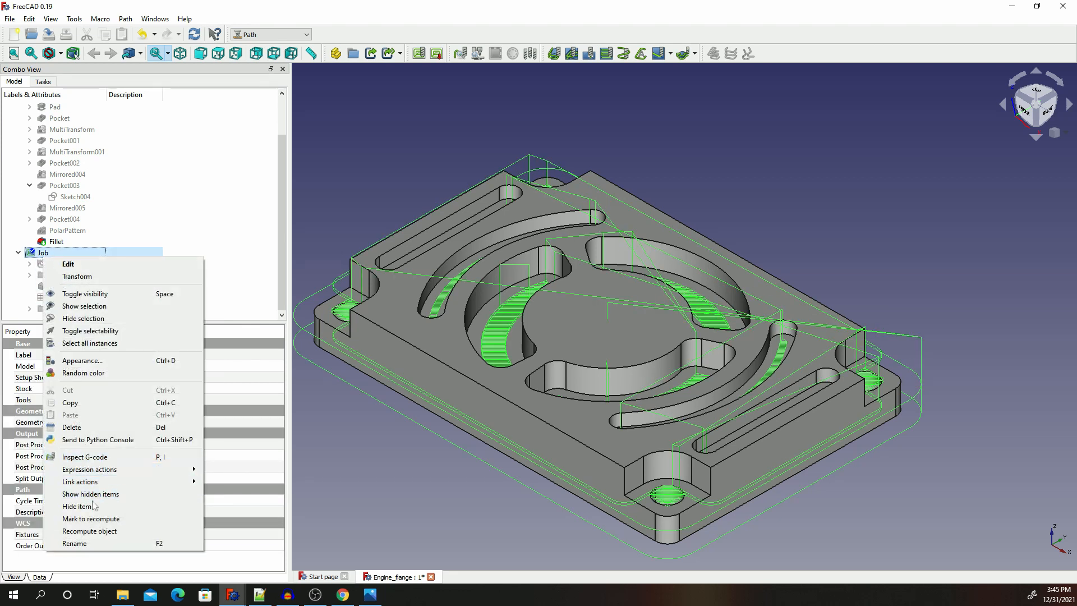
pyautogui.click(88, 537)
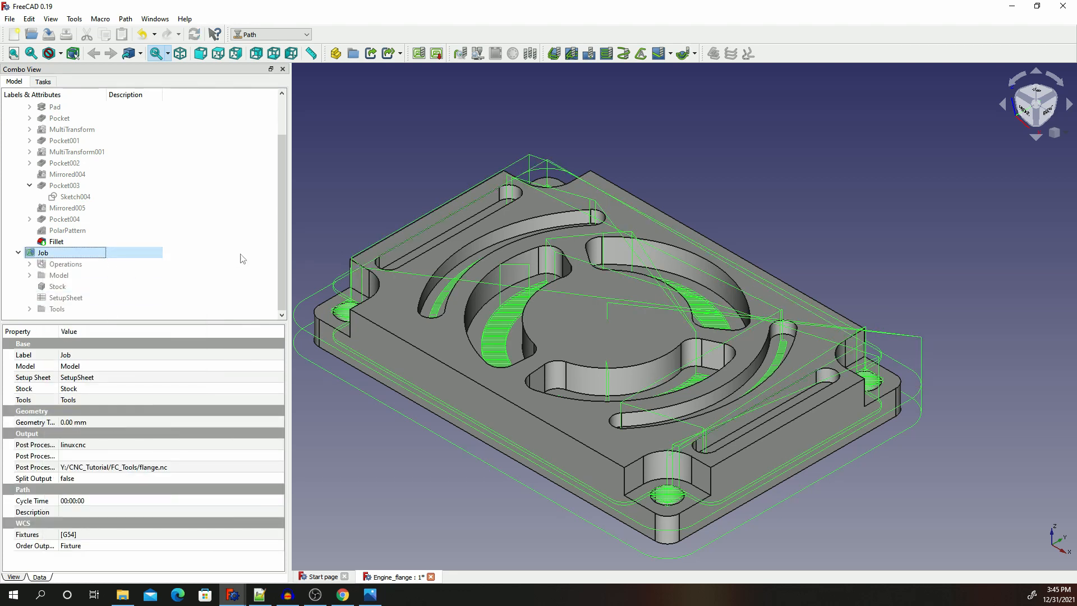
pyautogui.click(65, 264)
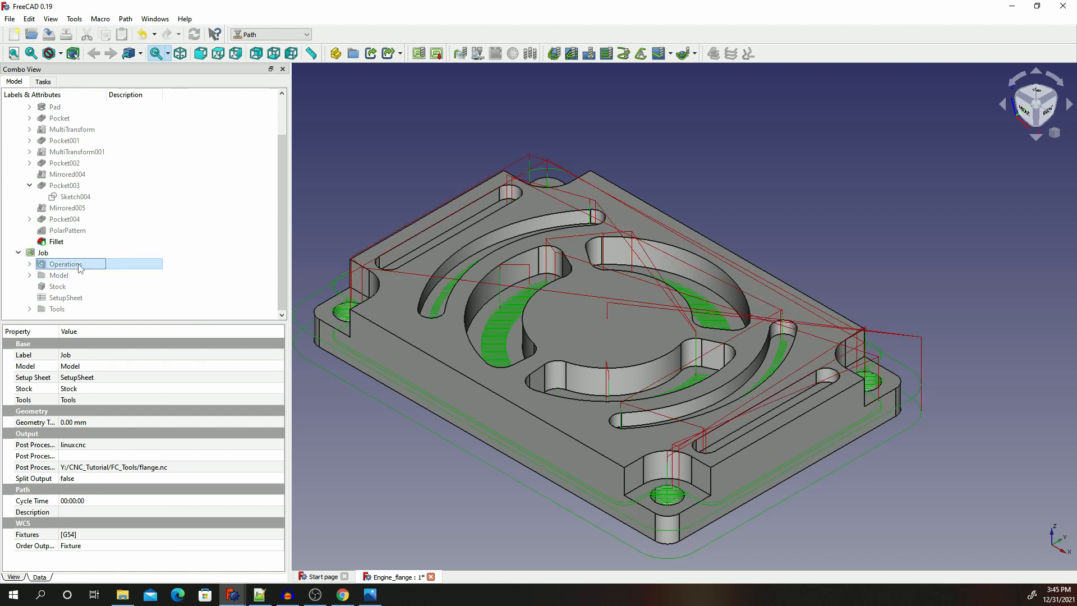
# Set up a Drilling operation for the four 10 mm corner holes with the Drill_10mm001 tool controller and Peck enabled.
pyautogui.click(588, 54)
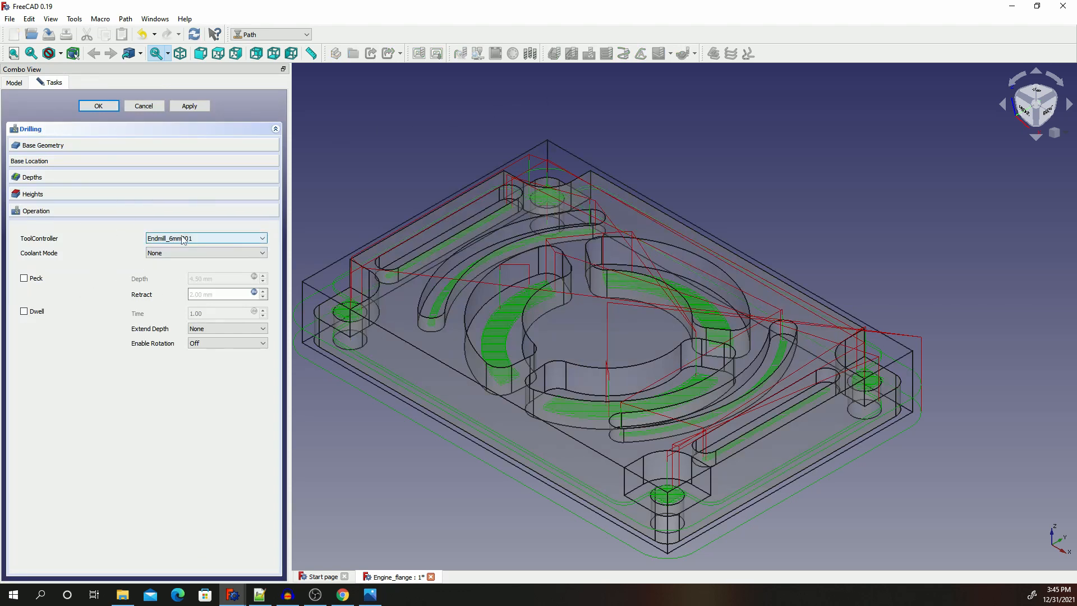
pyautogui.click(49, 148)
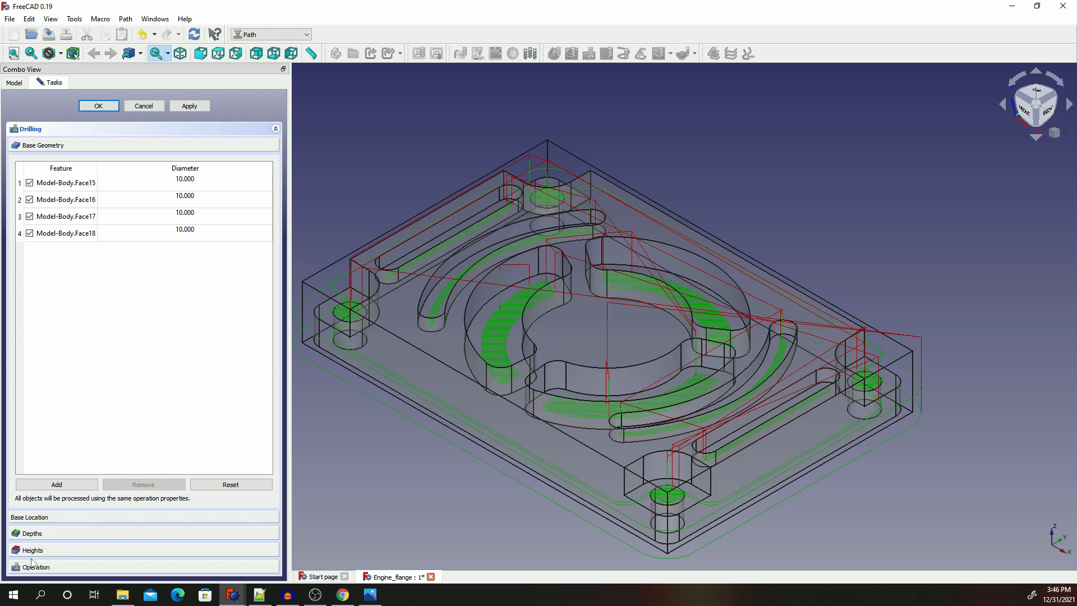
pyautogui.click(52, 570)
pyautogui.click(171, 239)
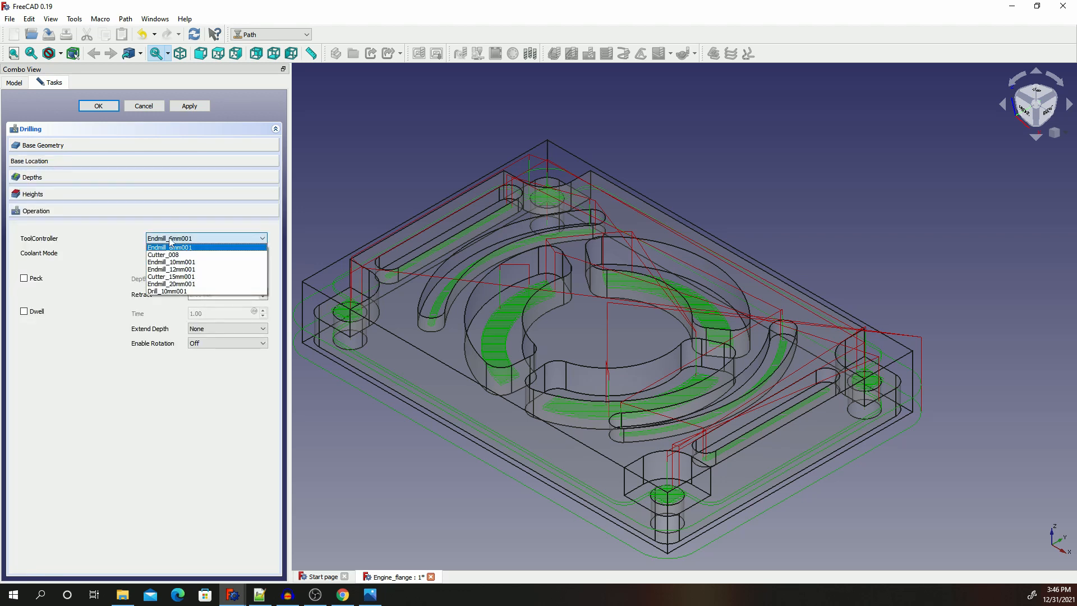
pyautogui.click(193, 262)
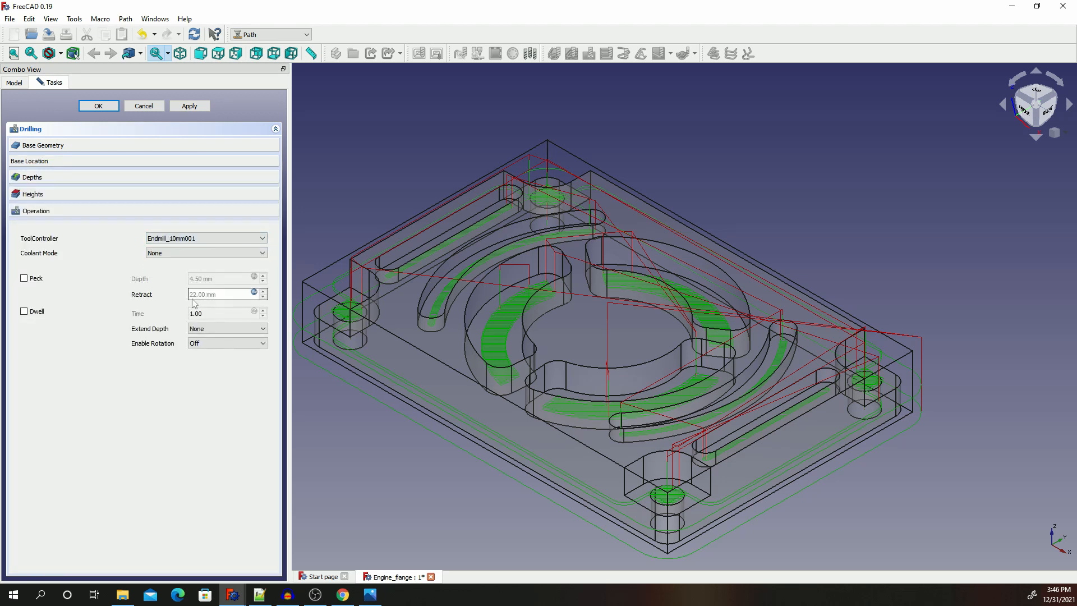
pyautogui.click(191, 240)
pyautogui.click(152, 274)
pyautogui.click(24, 278)
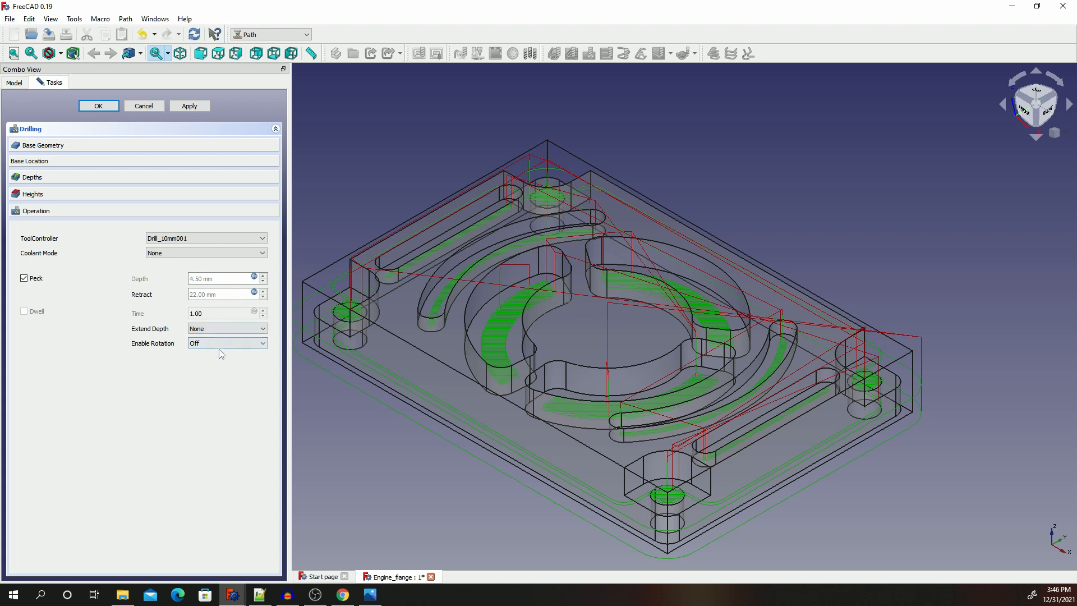
# Set the drilling's Extend Depth to 2x Drill Tip and Coolant Mode to Flood, and accept the operation.
pyautogui.click(207, 330)
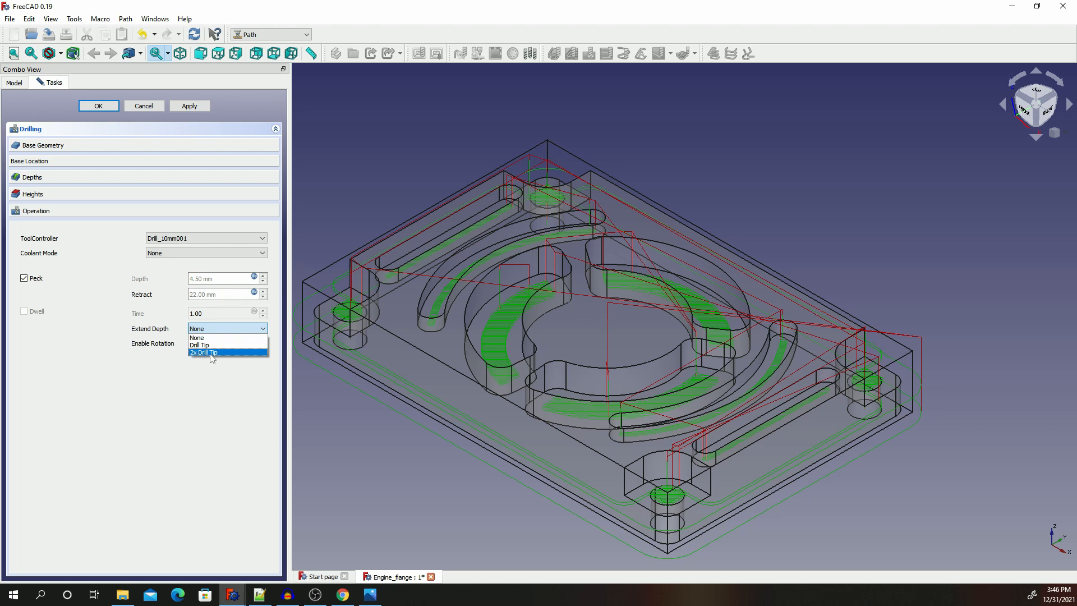
pyautogui.click(211, 353)
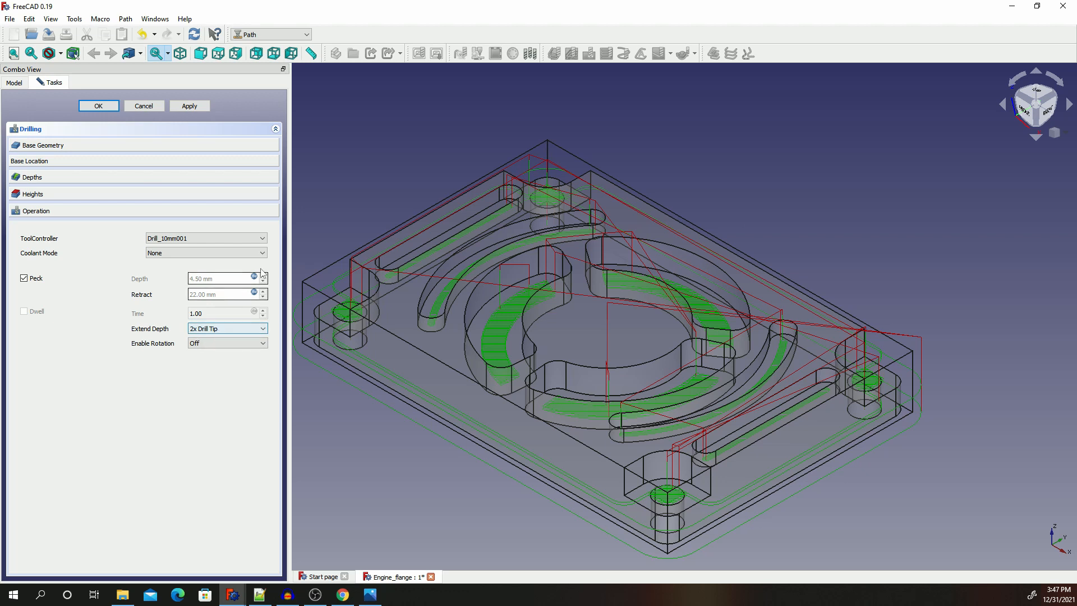
pyautogui.click(168, 253)
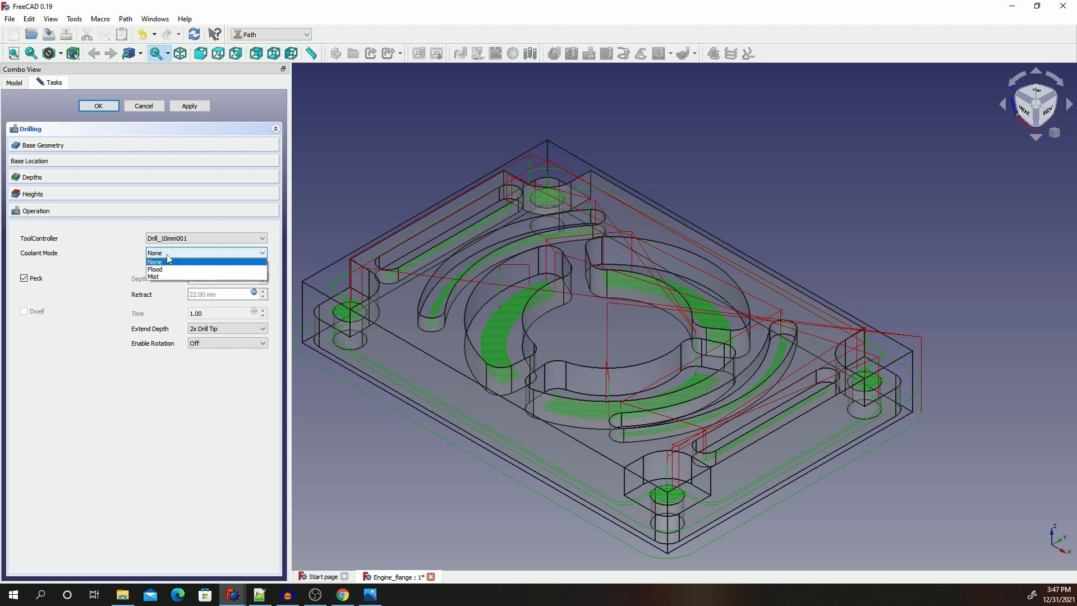
pyautogui.click(168, 270)
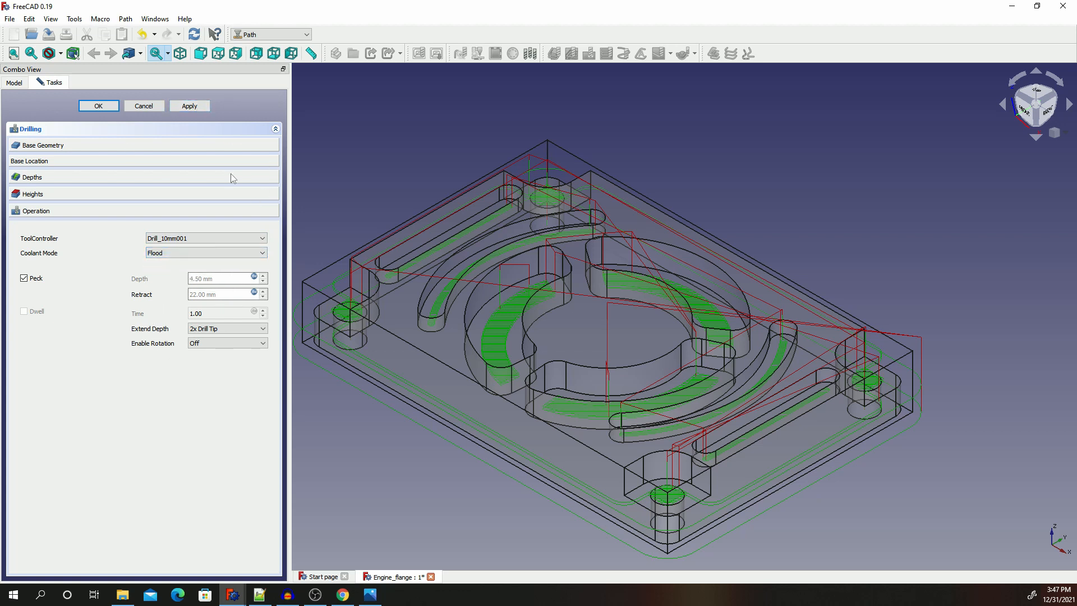
pyautogui.click(196, 105)
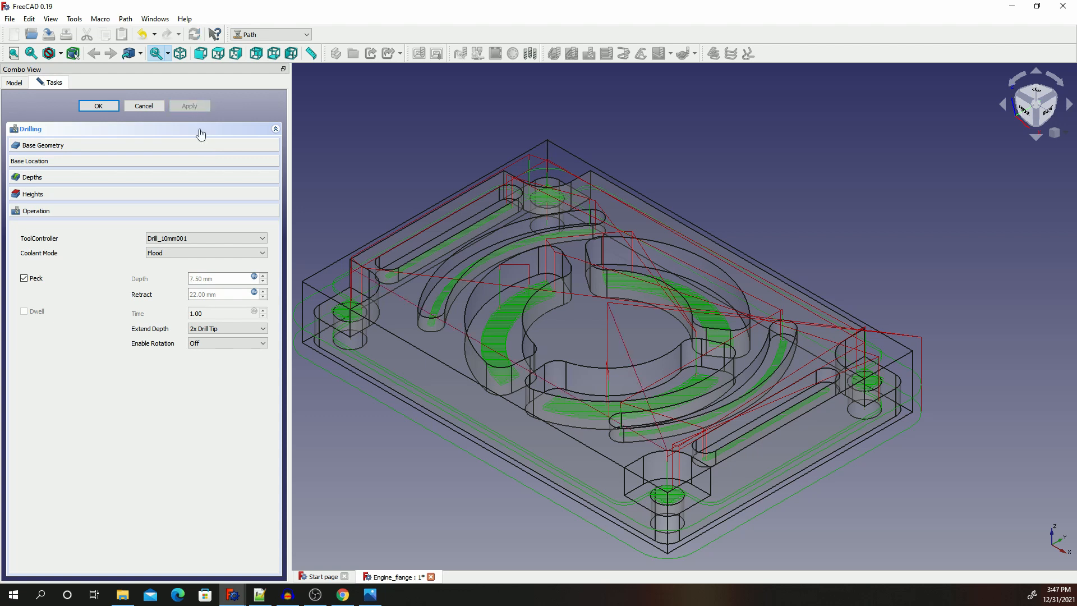
pyautogui.click(104, 108)
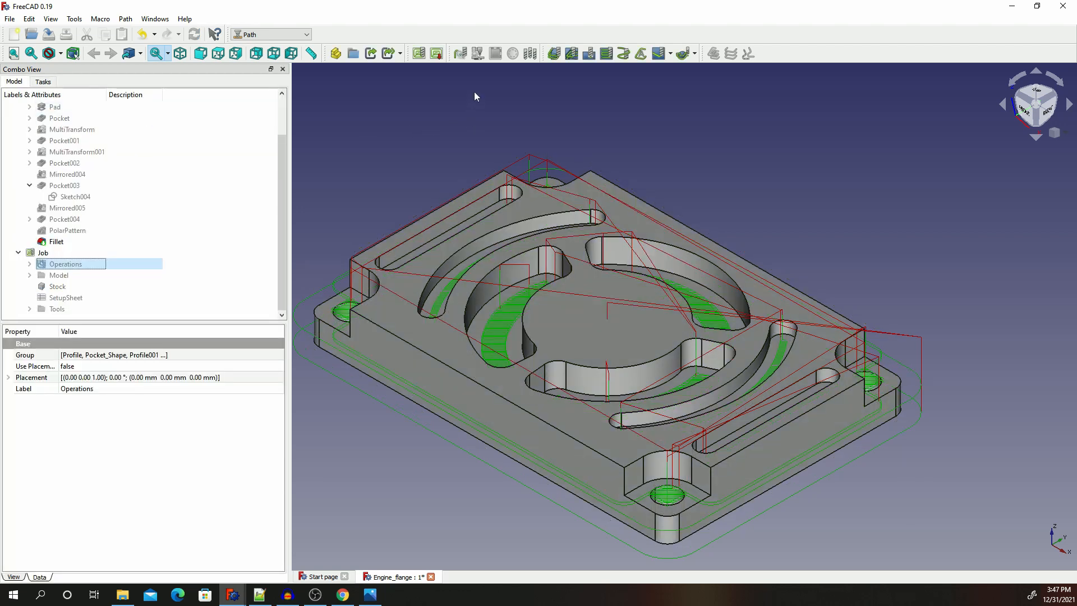
pyautogui.press('p')
pyautogui.press('m')
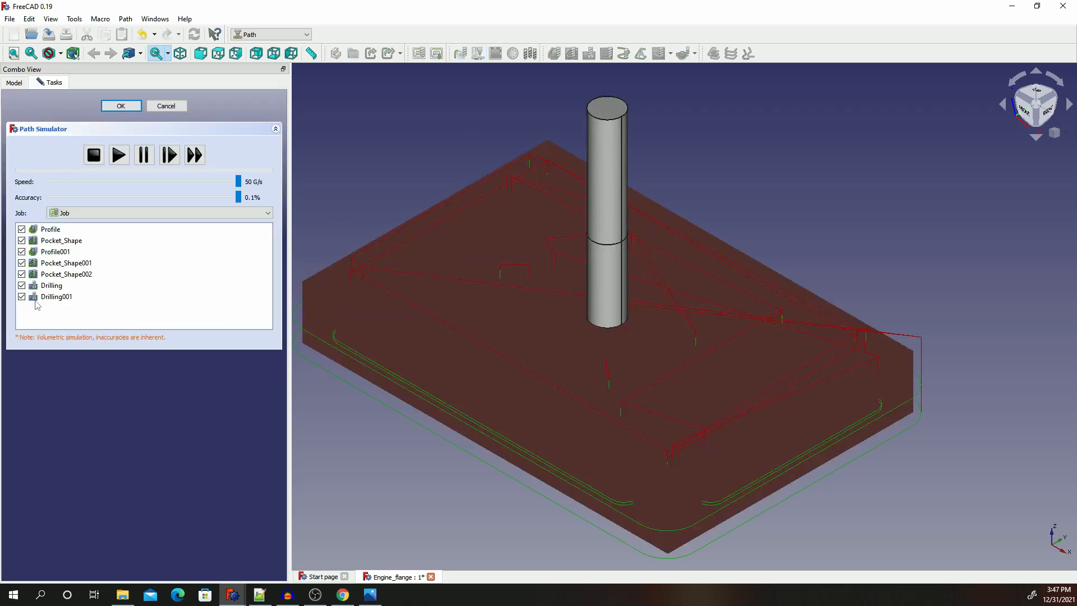
pyautogui.click(54, 287)
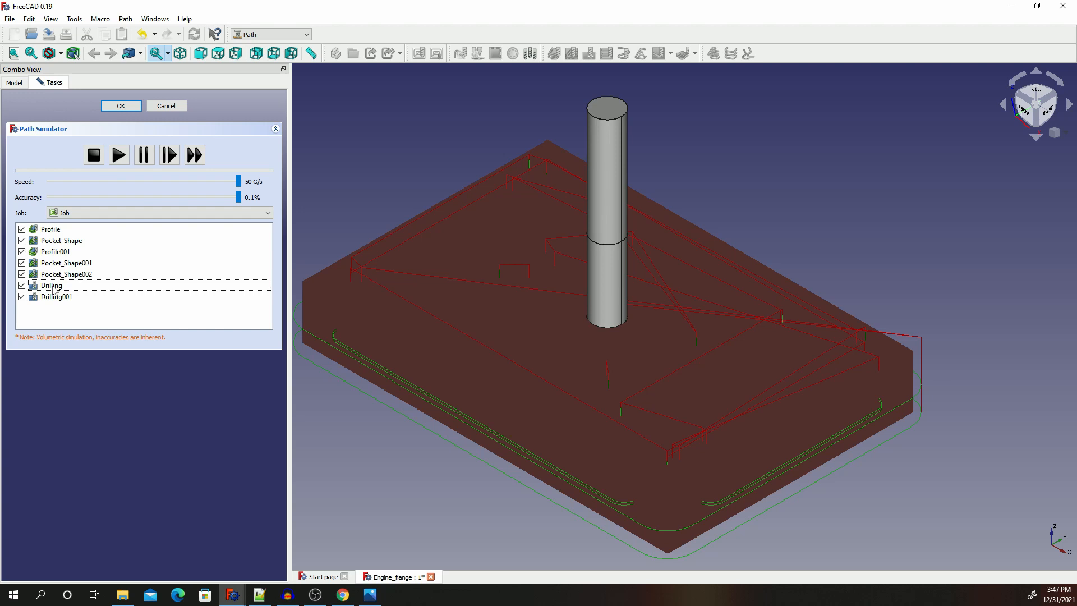
pyautogui.click(166, 105)
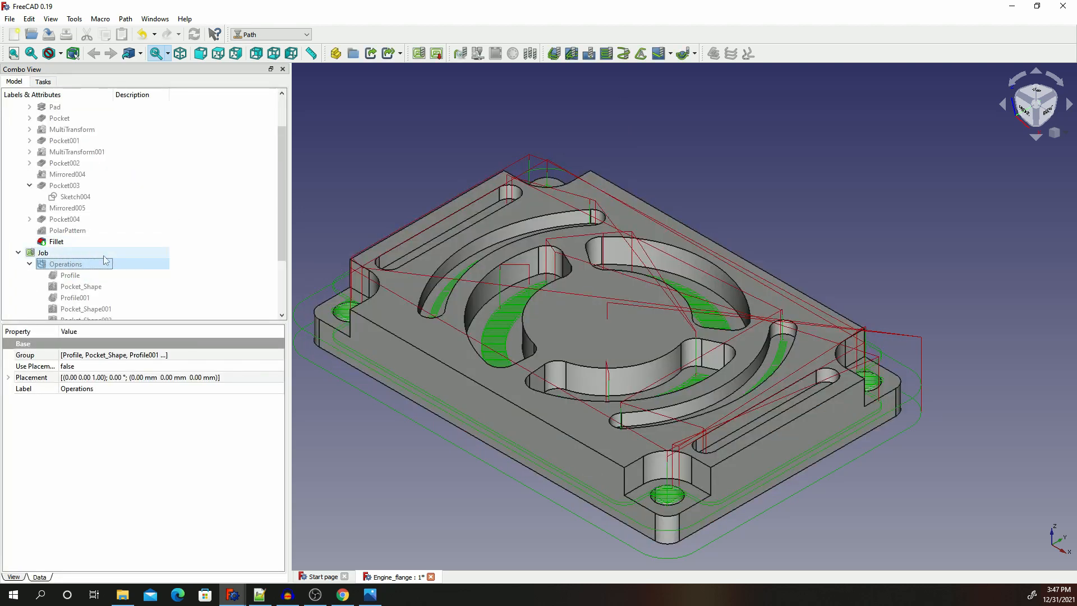
# Delete the redundant first Drilling operation from the job's operations, keeping Drilling001.
pyautogui.click(29, 264)
pyautogui.click(75, 255)
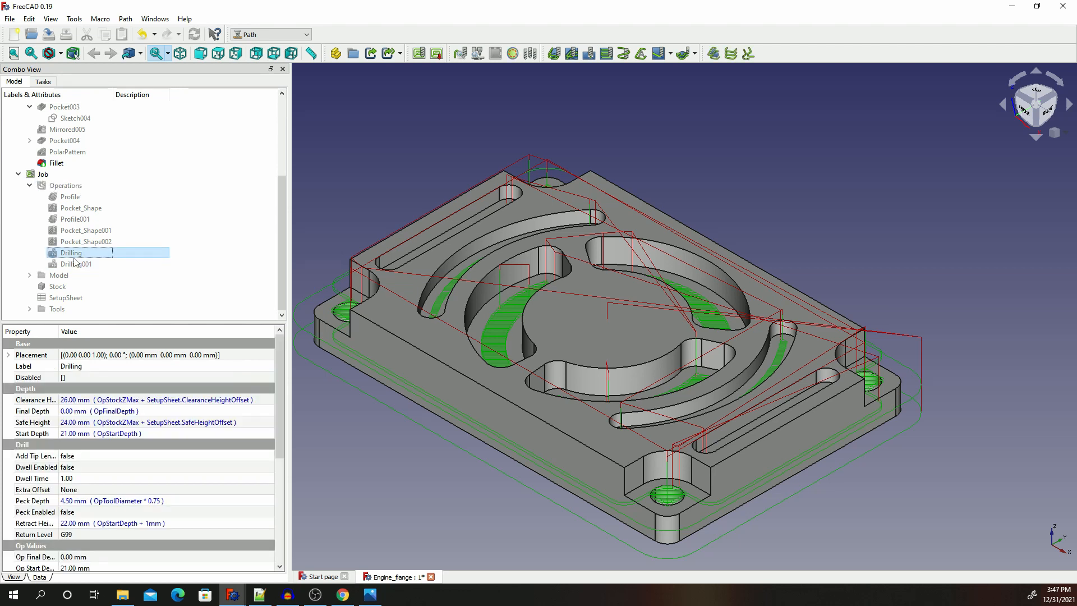
pyautogui.rightClick(76, 261)
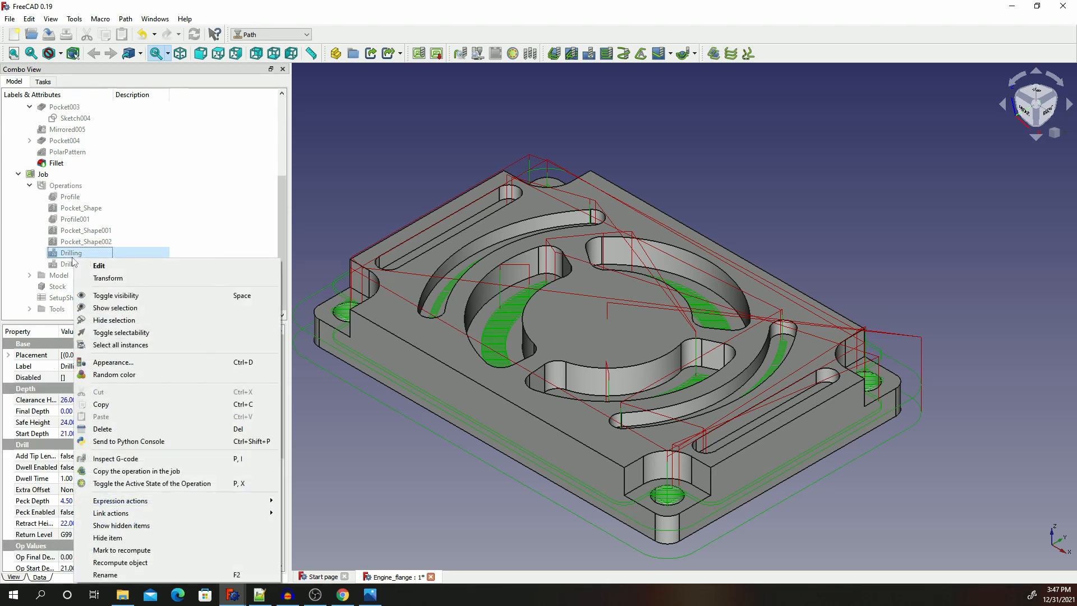
pyautogui.click(117, 429)
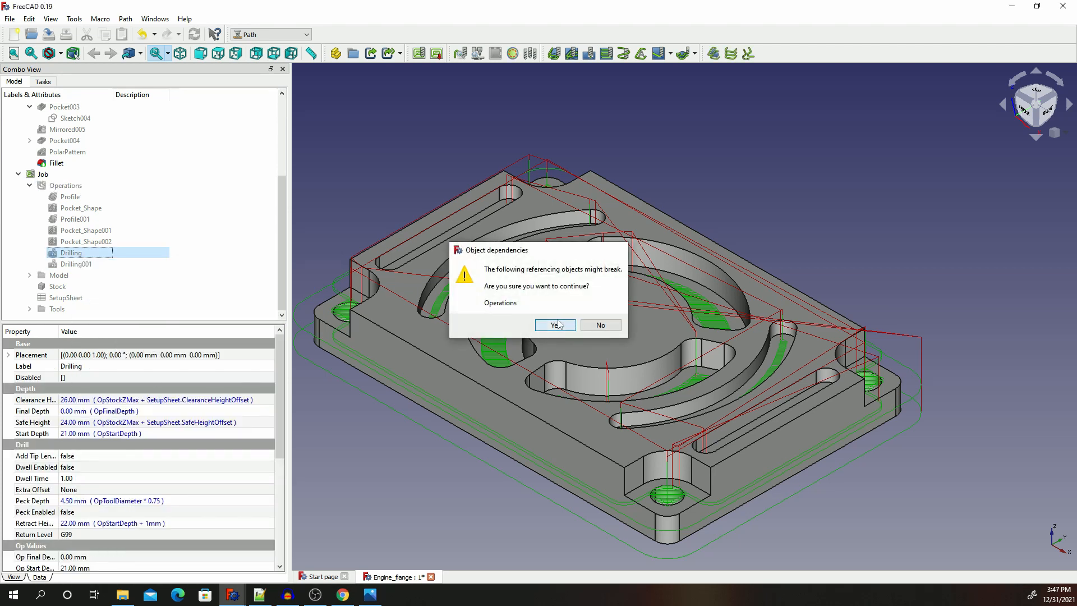
pyautogui.click(555, 325)
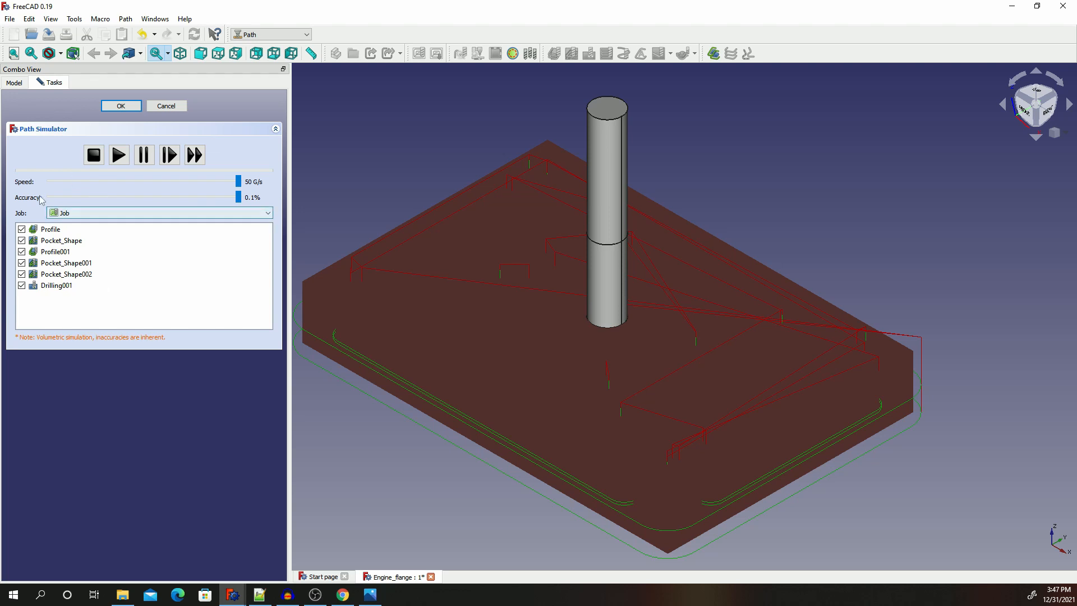
# Simulate the job with only the Drilling001 operation enabled.
pyautogui.click(21, 241)
pyautogui.click(25, 251)
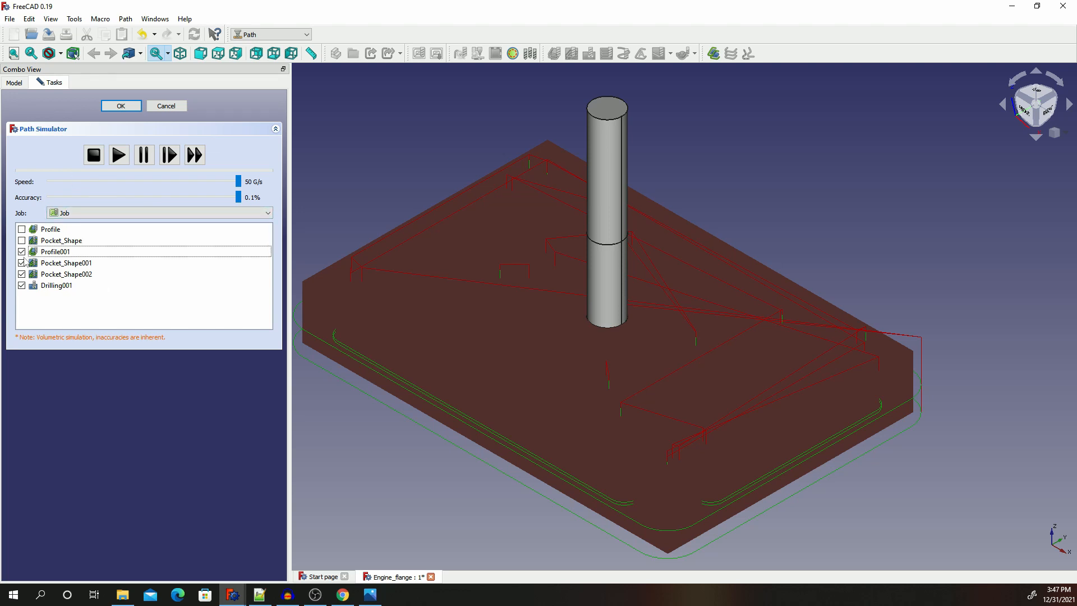
pyautogui.click(21, 252)
pyautogui.click(22, 263)
pyautogui.click(21, 274)
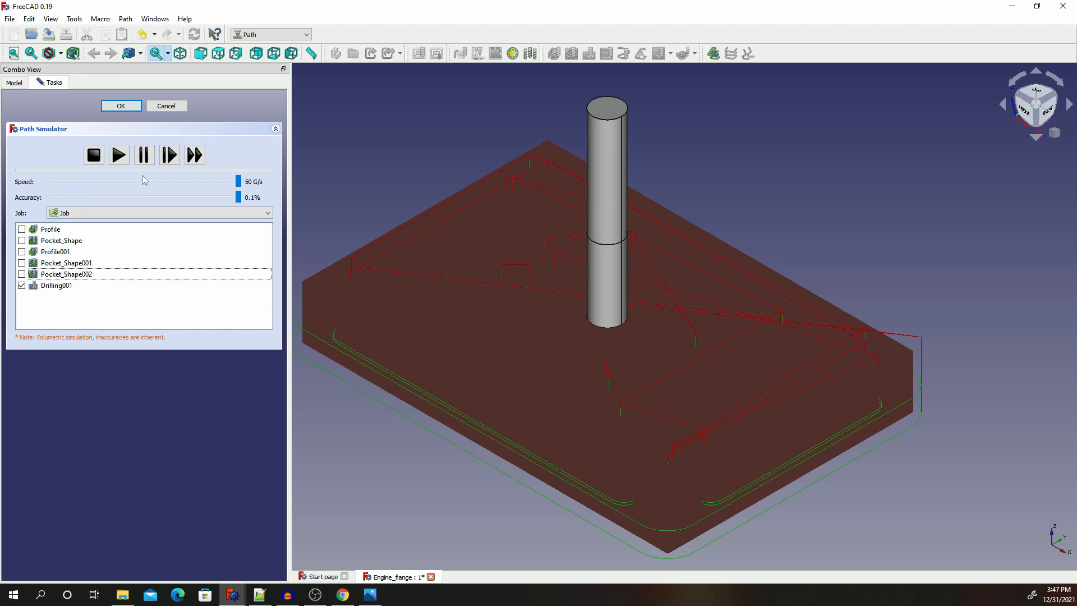
pyautogui.click(127, 160)
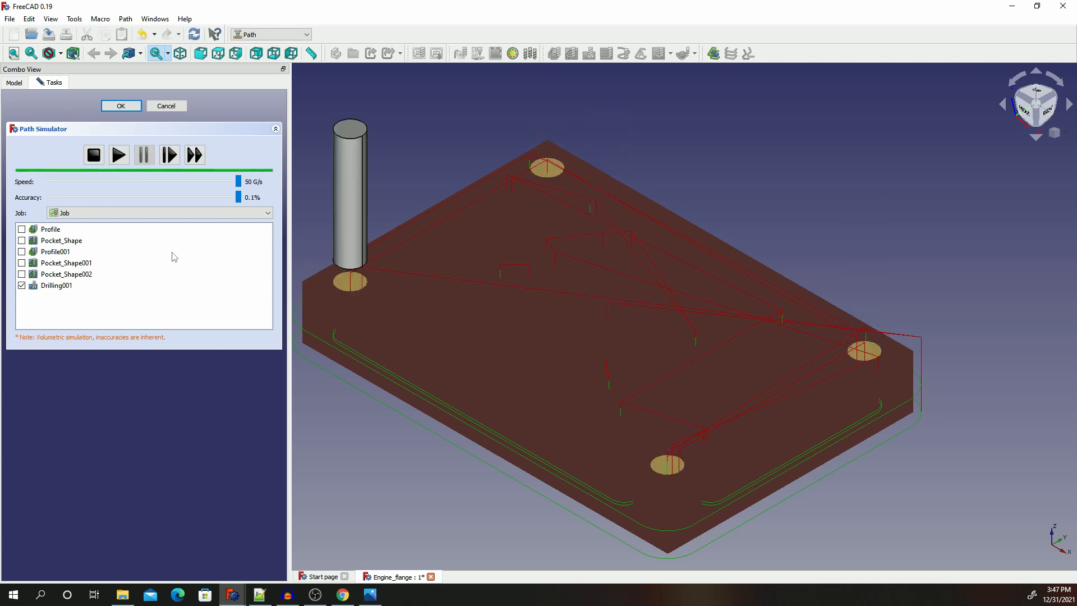
# Simulate the whole job with all profile, pocket and drilling operations enabled, and examine the machined slots and front corner hole up close.
pyautogui.click(21, 230)
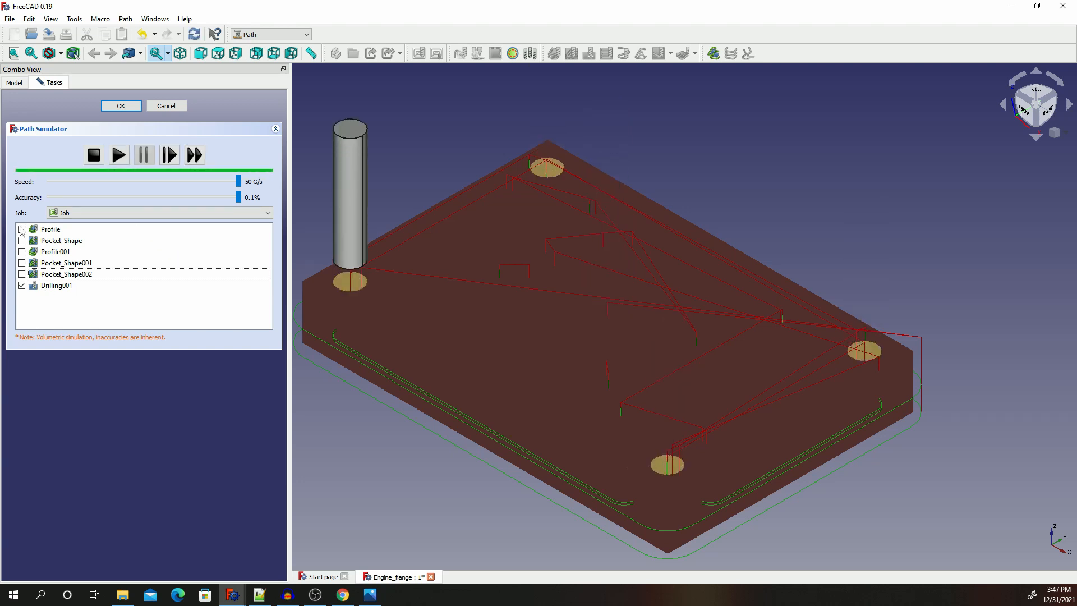
pyautogui.click(21, 241)
pyautogui.click(21, 252)
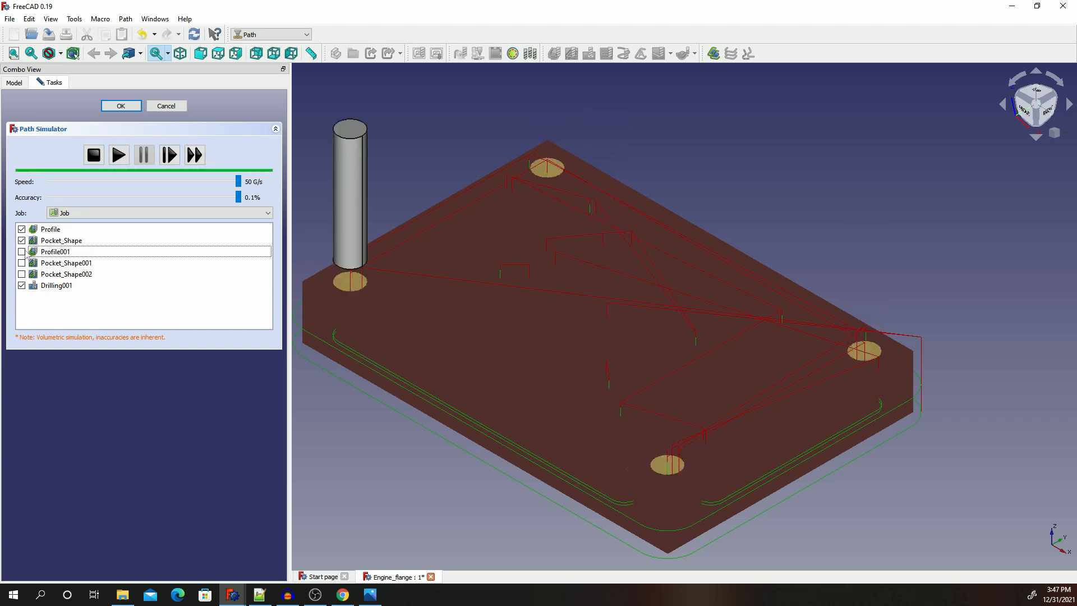
pyautogui.click(22, 275)
pyautogui.click(118, 155)
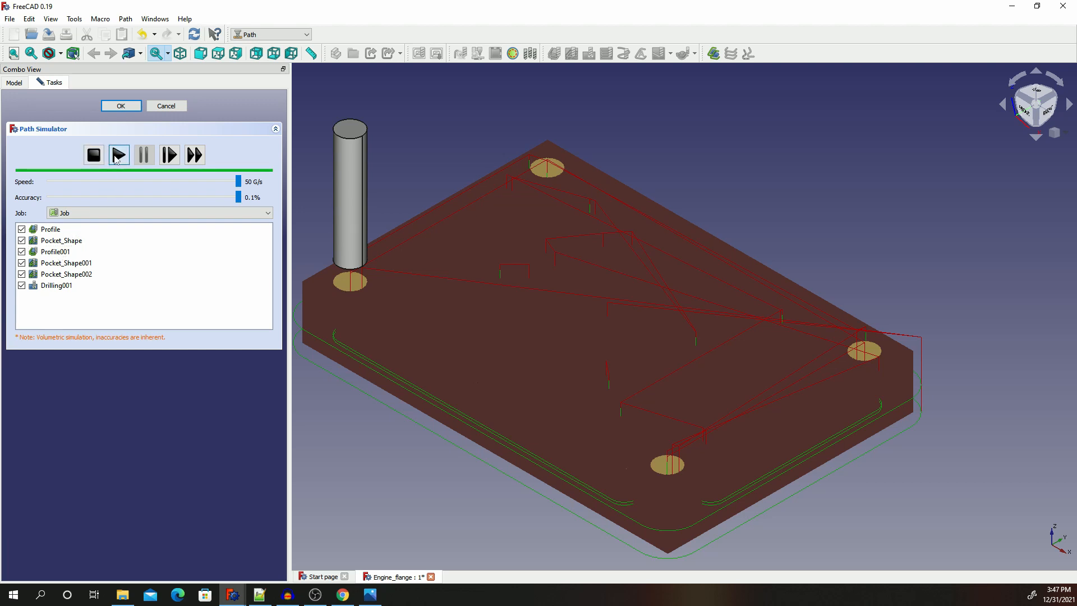
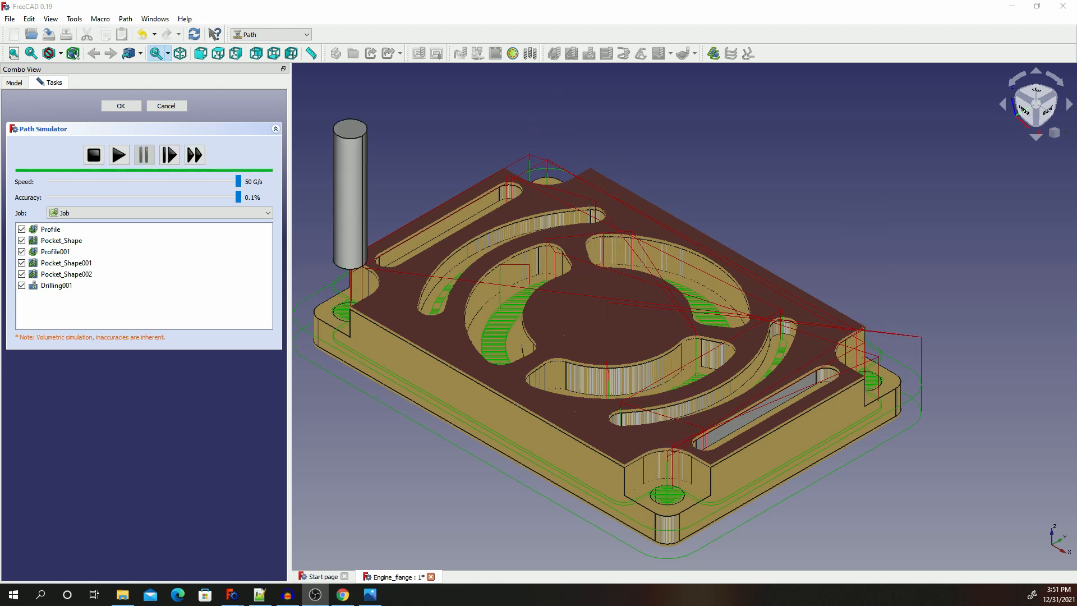
pyautogui.scroll(5, 658, 483)
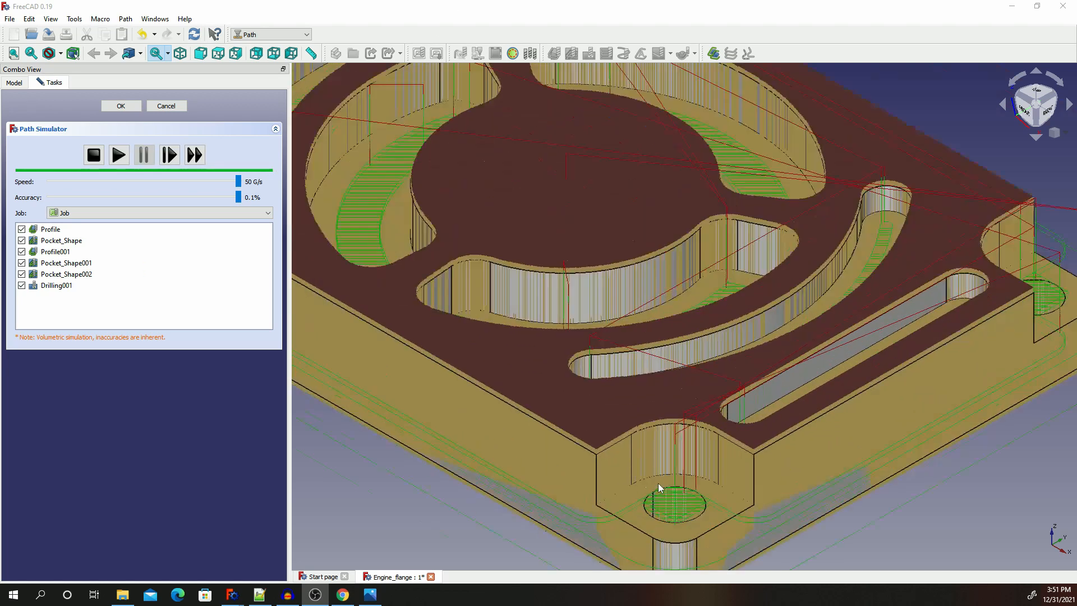
pyautogui.moveTo(732, 296); pyautogui.dragTo(783, 394, button='middle')
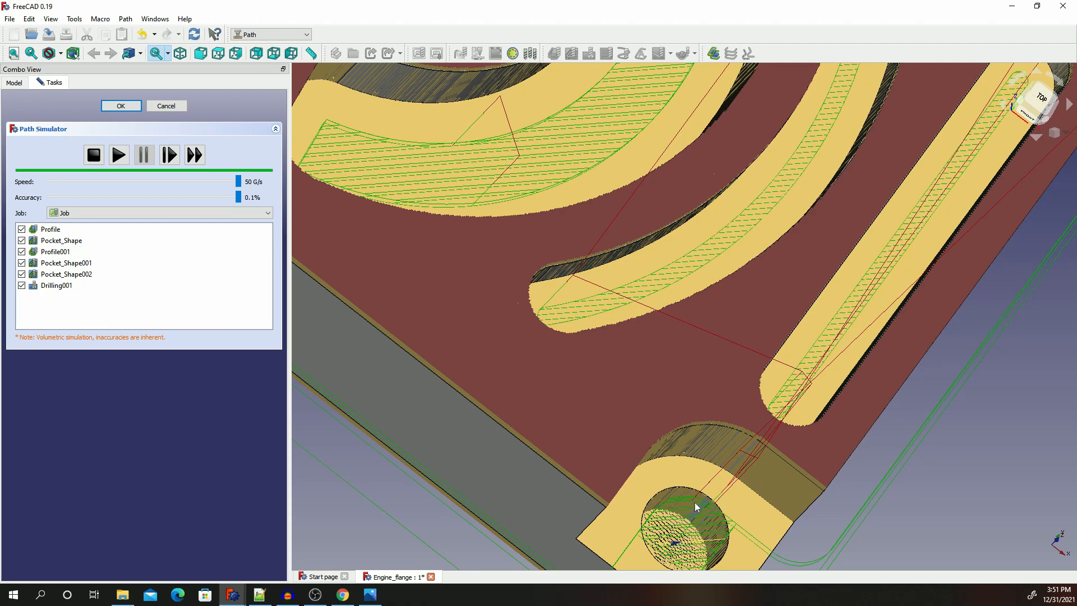
pyautogui.moveTo(752, 410); pyautogui.dragTo(715, 368, button='middle')
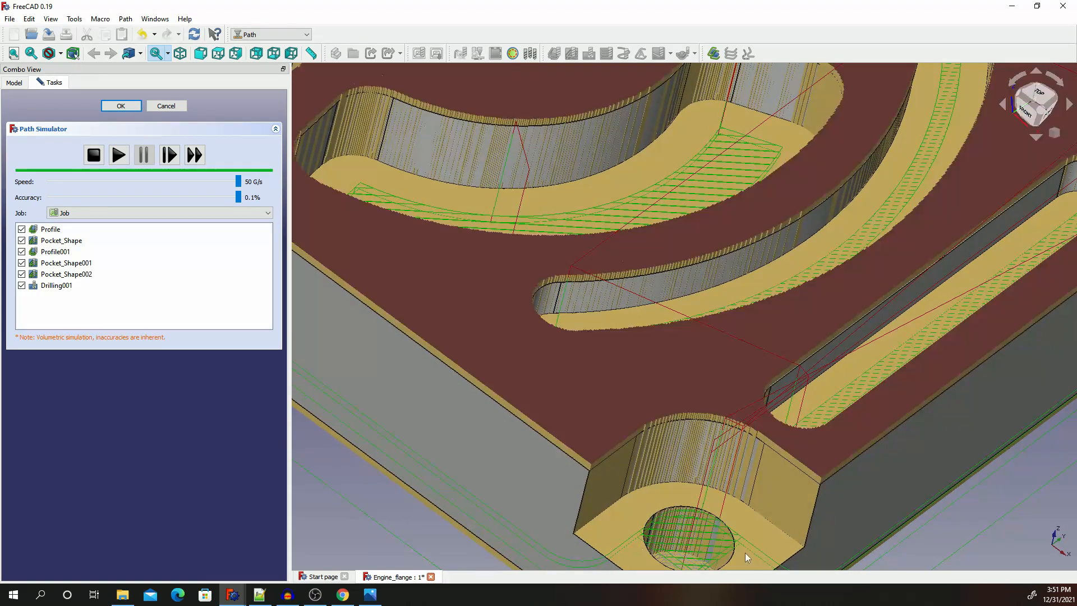
# Examine the simulated front corner hole and its surrounding pocket up close, and close the simulation without keeping its result.
pyautogui.scroll(-5, 745, 553)
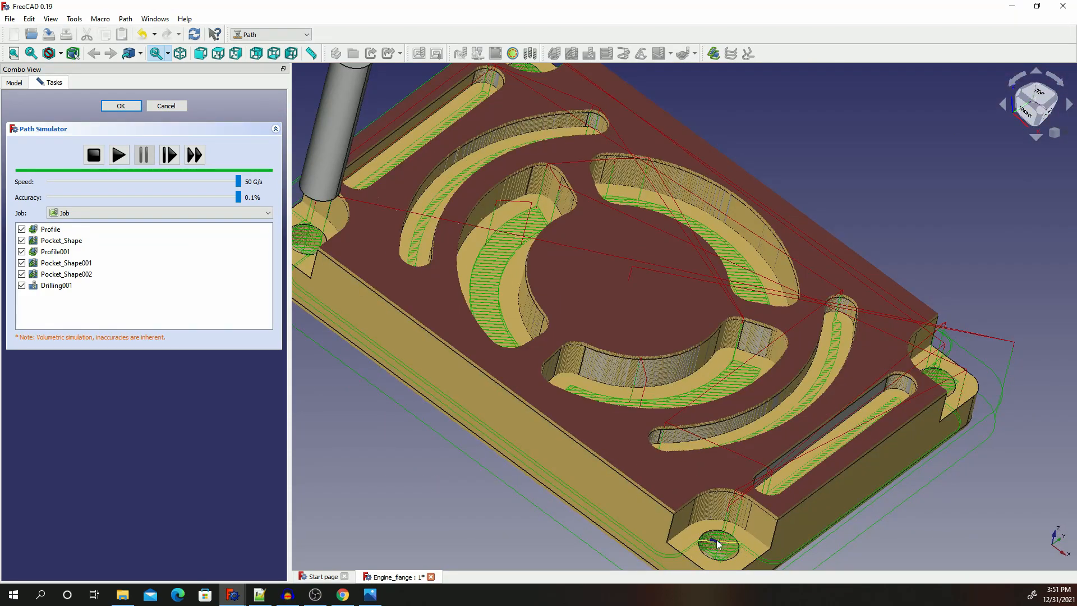
pyautogui.scroll(-2, 719, 548)
pyautogui.scroll(5, 722, 555)
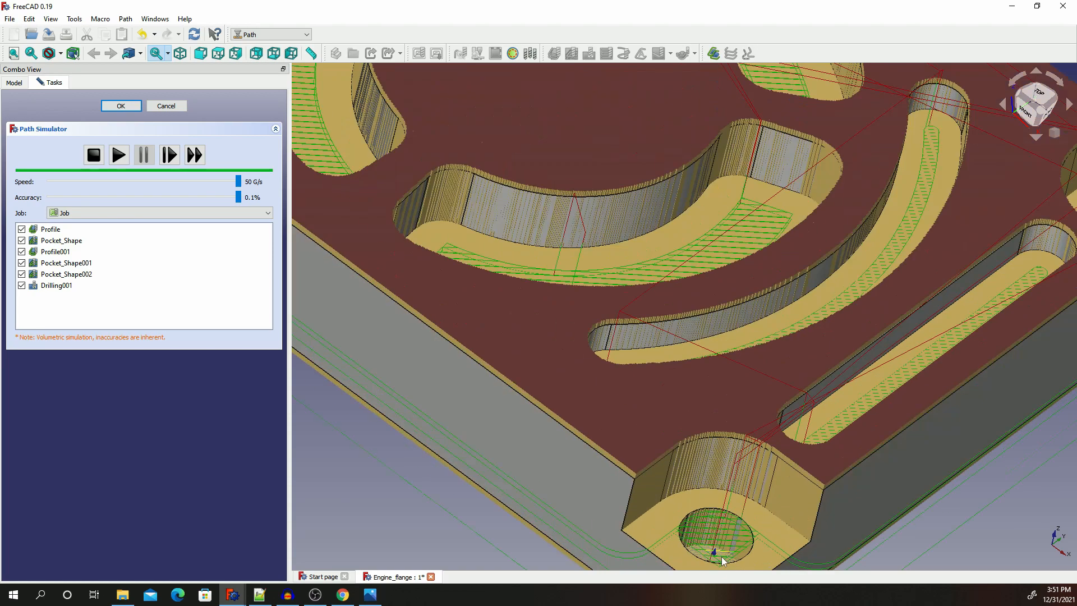
pyautogui.scroll(2, 723, 554)
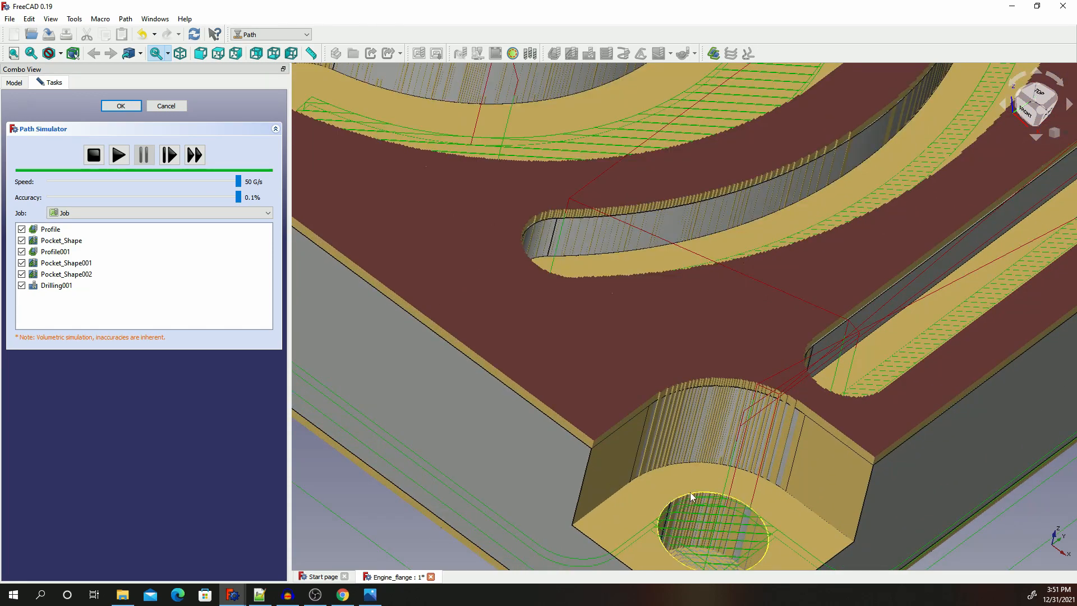
pyautogui.scroll(-1, 692, 500)
pyautogui.scroll(1, 722, 547)
pyautogui.scroll(1, 723, 547)
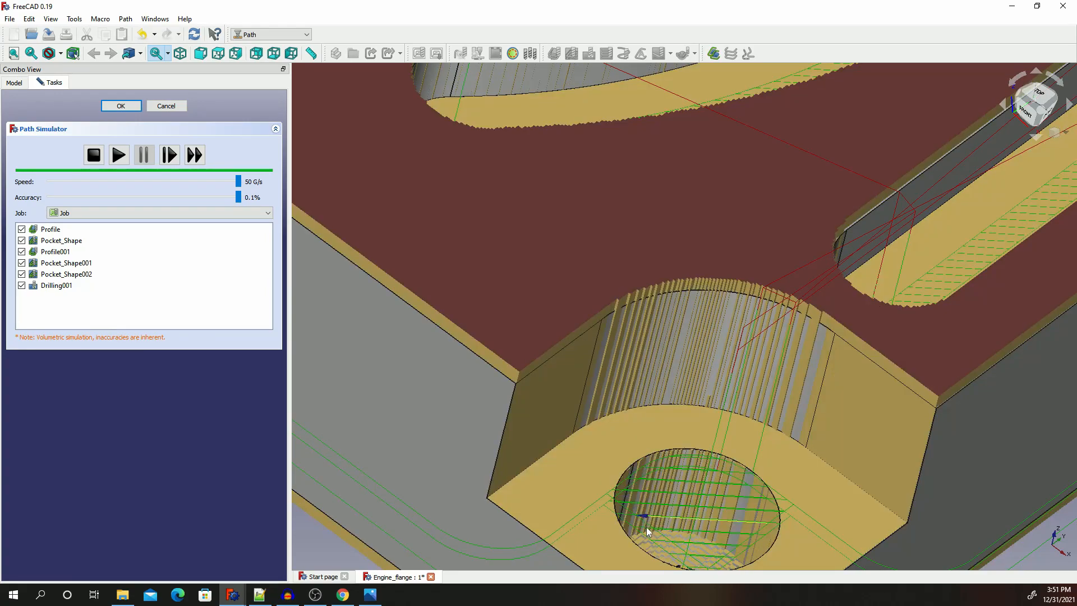
pyautogui.scroll(-5, 677, 521)
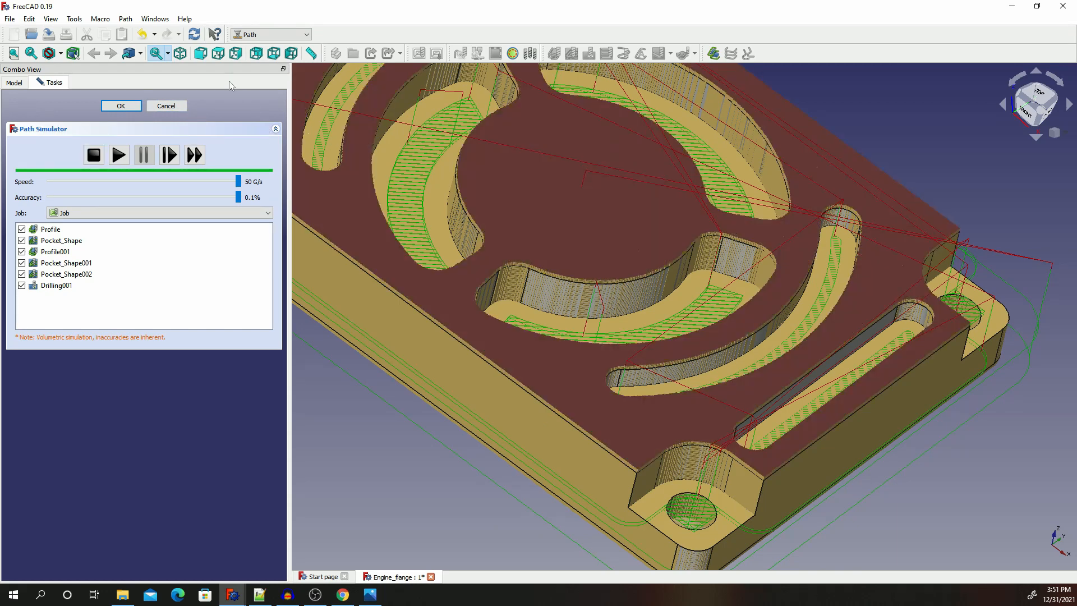
pyautogui.click(180, 54)
pyautogui.click(165, 105)
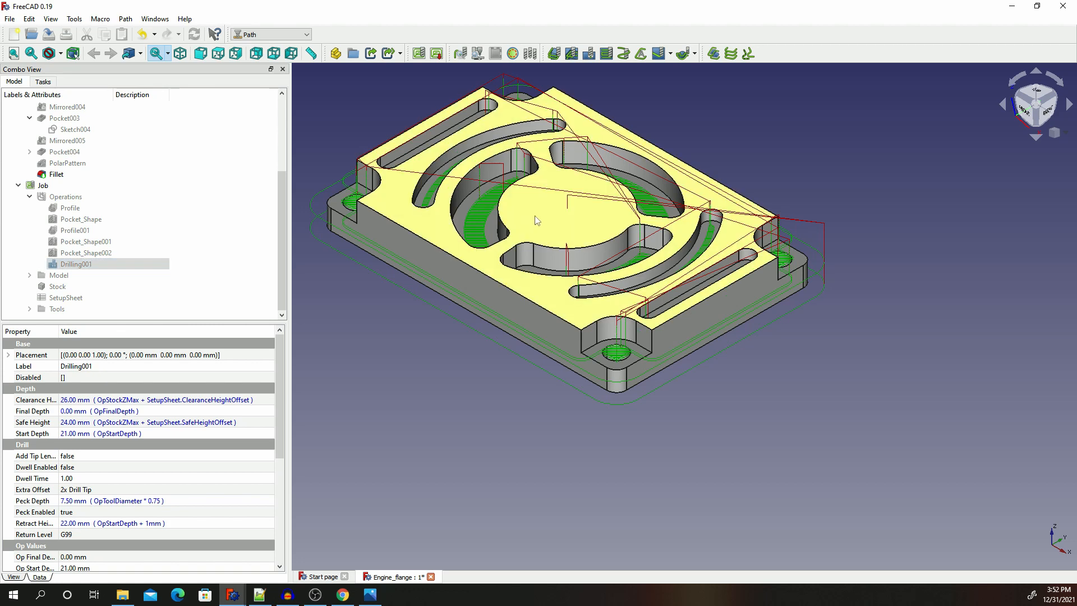
pyautogui.moveTo(567, 224); pyautogui.dragTo(697, 334, button='middle')
pyautogui.click(697, 335)
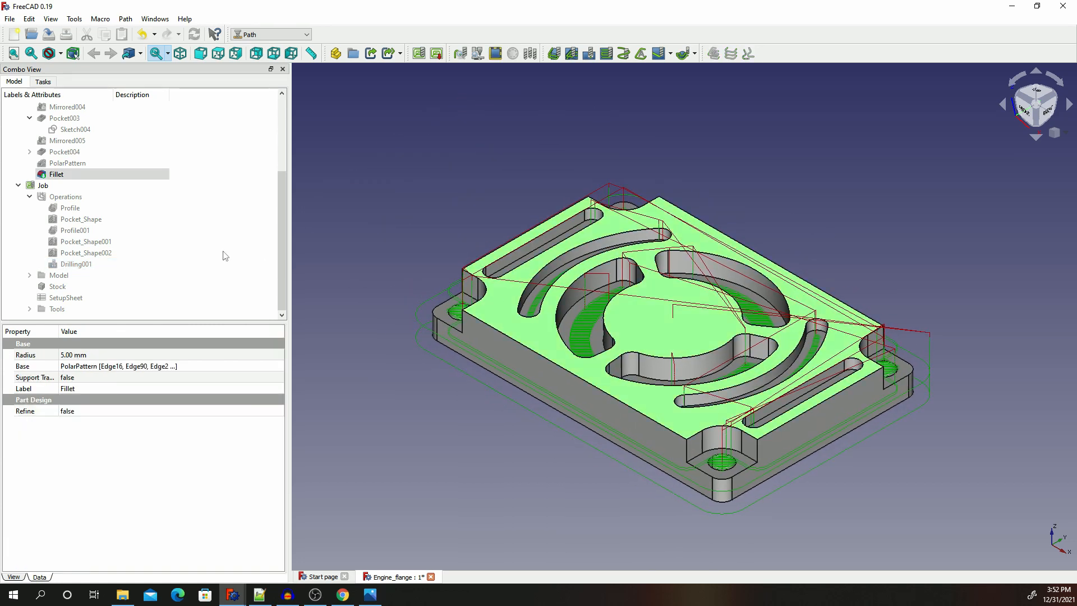
pyautogui.scroll(4, 137, 214)
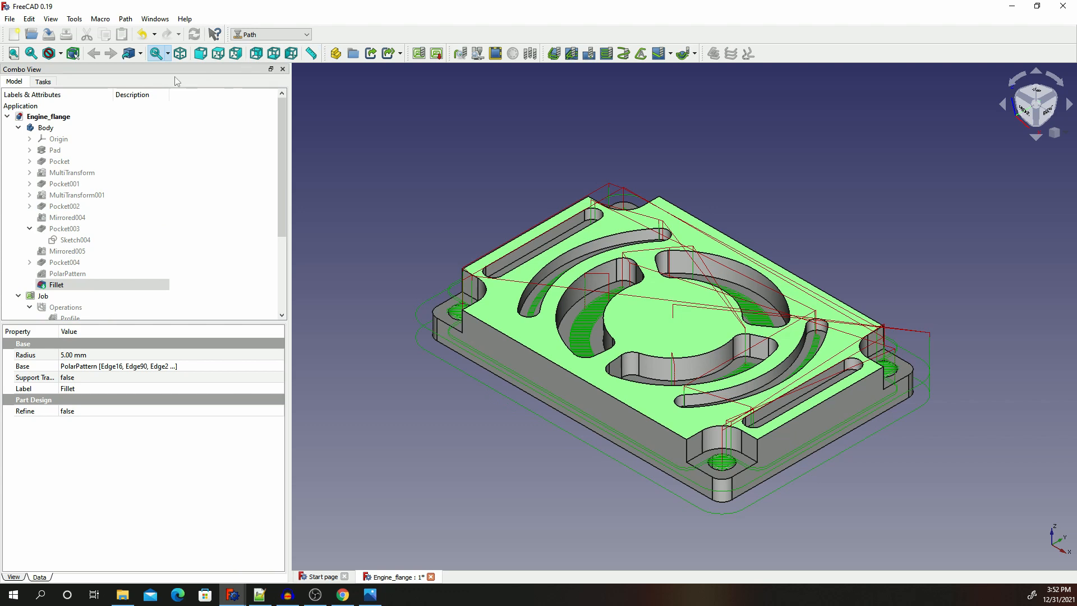
pyautogui.scroll(-4, 195, 91)
pyautogui.scroll(-5, 376, 130)
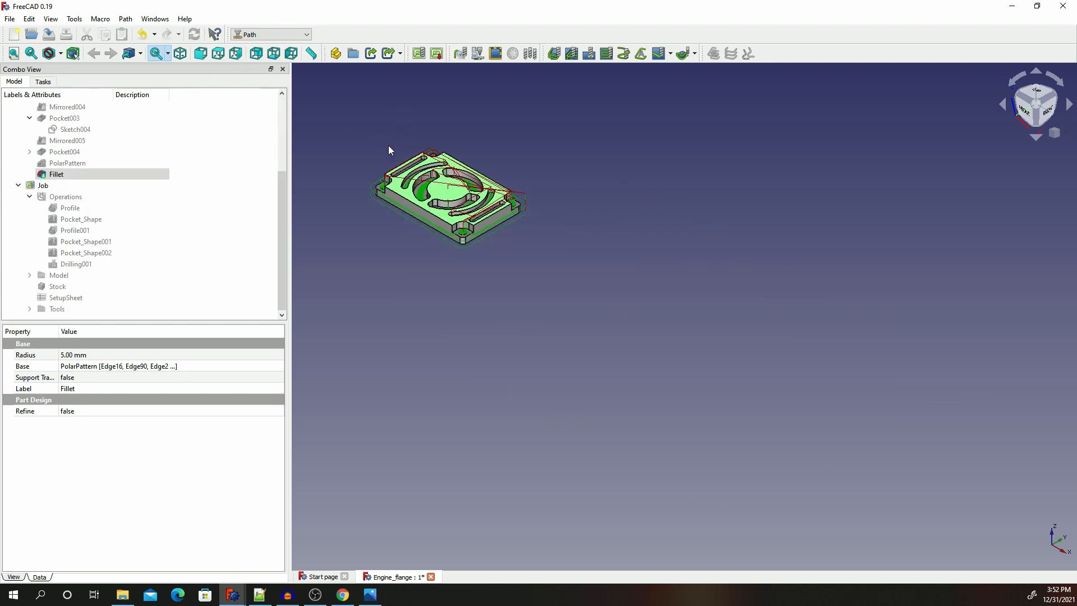
pyautogui.scroll(6, 415, 162)
pyautogui.moveTo(497, 305); pyautogui.dragTo(489, 284, button='middle')
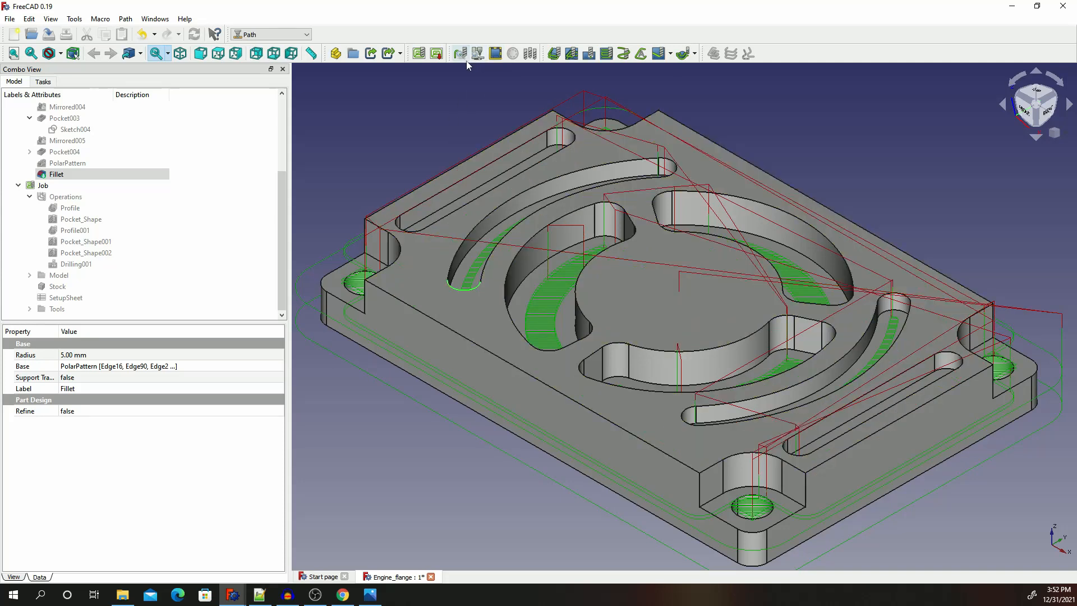
# Post-process the job's operations to the output file flange.nc and enlarge the G-code preview window.
pyautogui.click(66, 196)
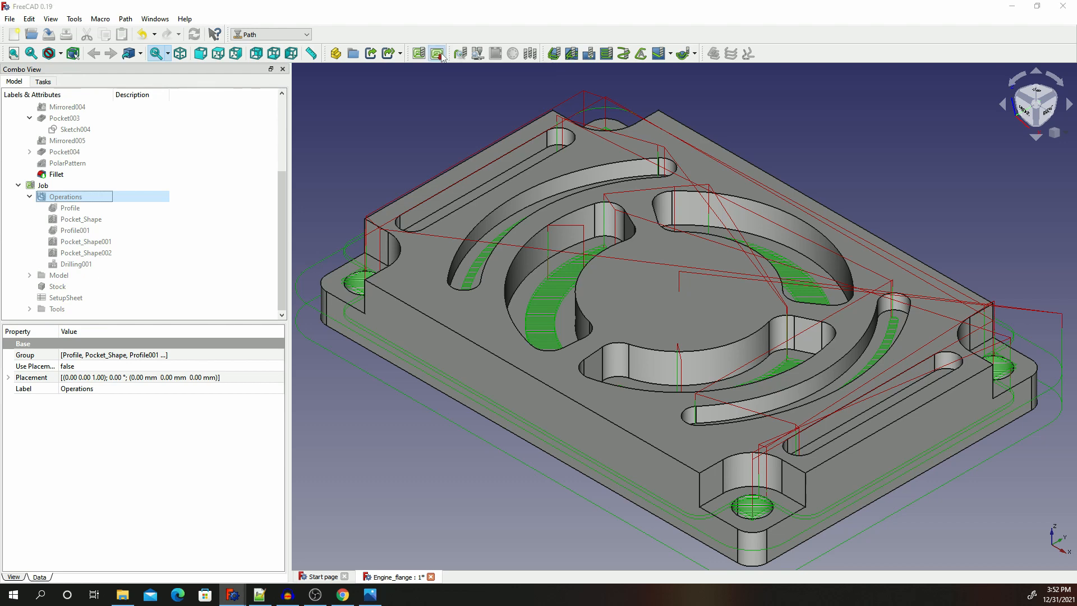
pyautogui.click(437, 53)
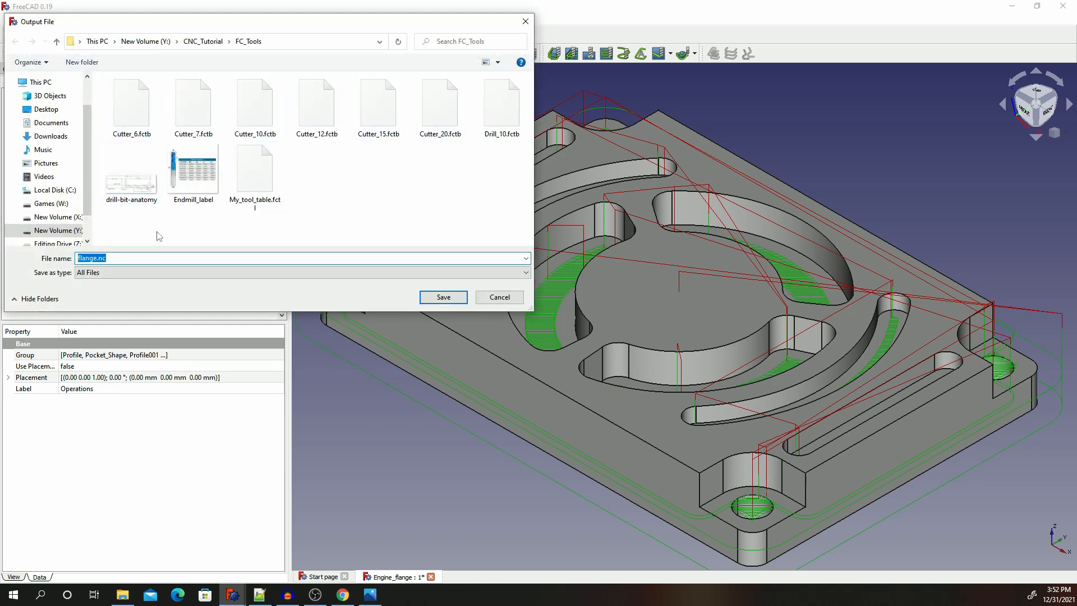
pyautogui.click(455, 300)
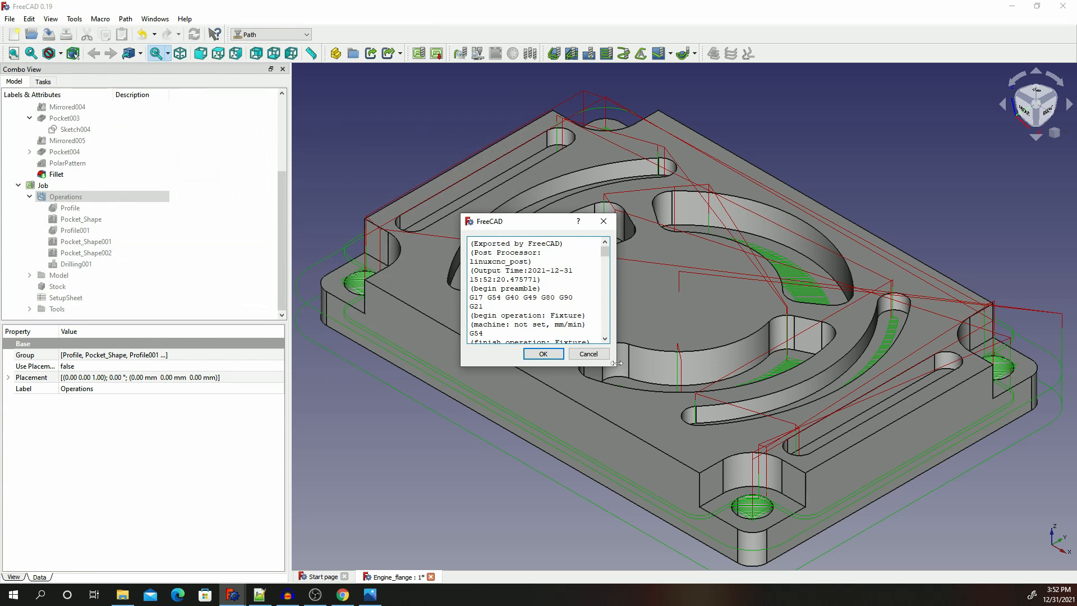
pyautogui.moveTo(615, 365); pyautogui.dragTo(873, 365)
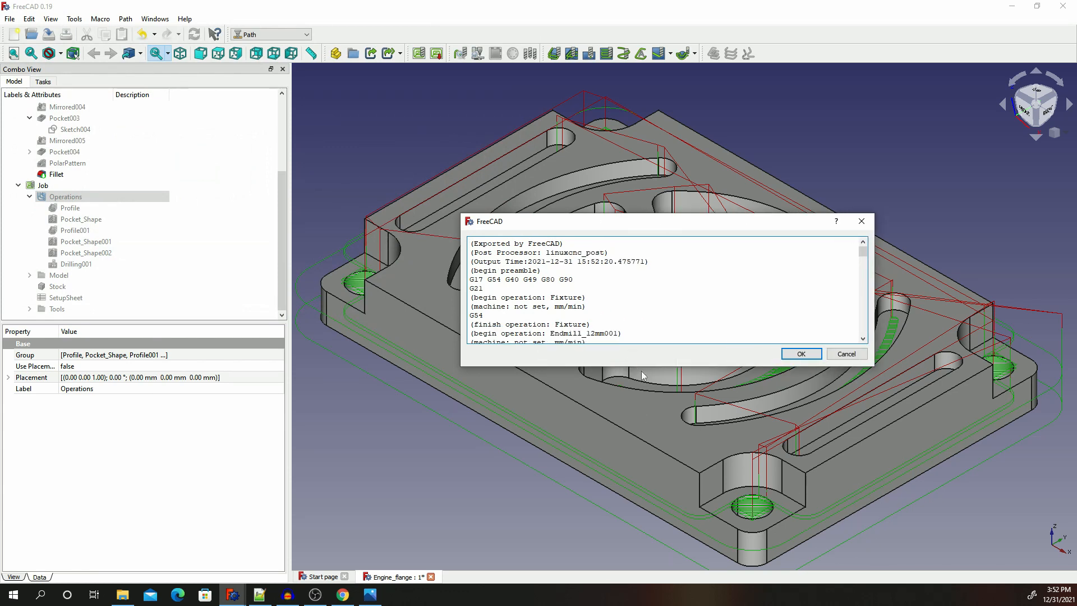
pyautogui.moveTo(641, 367); pyautogui.dragTo(677, 564)
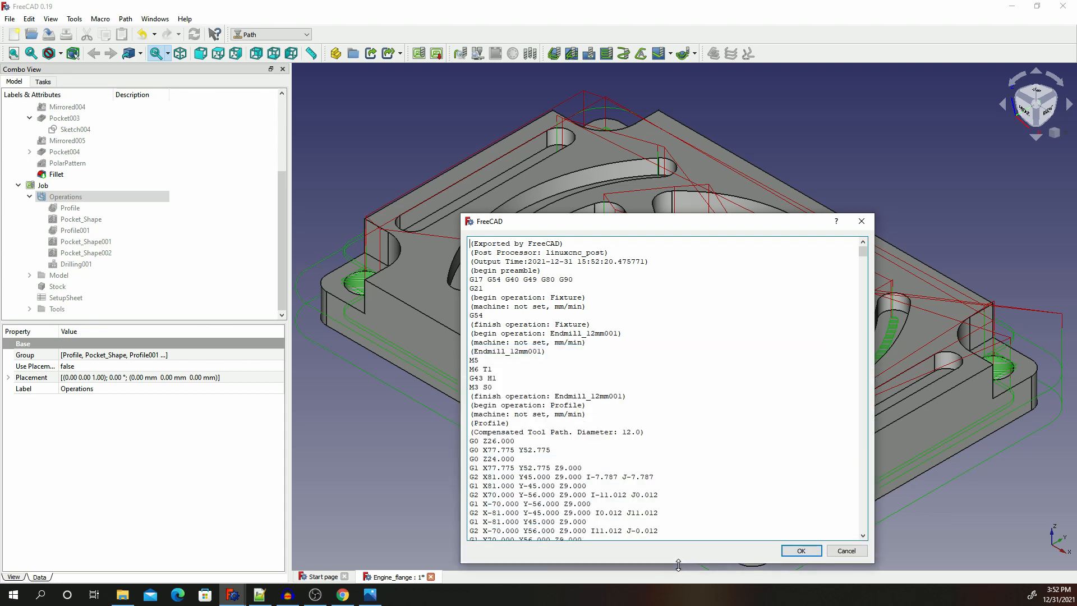
pyautogui.moveTo(623, 216); pyautogui.dragTo(623, 79)
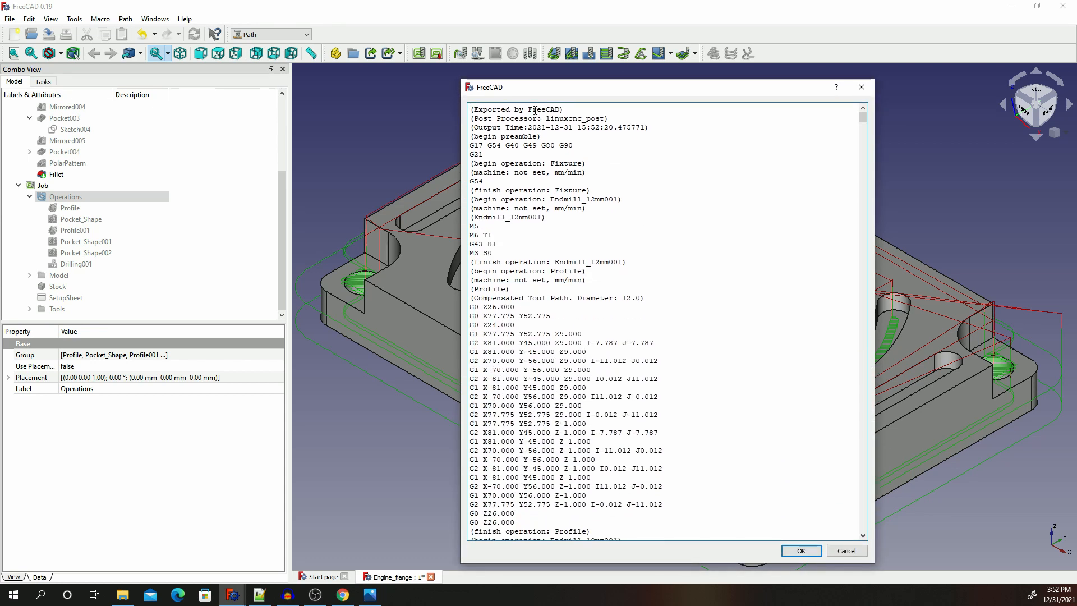
# Examine the generated G-code from its preamble through the profile and pocket operations, and close the preview.
pyautogui.scroll(-7, 543, 127)
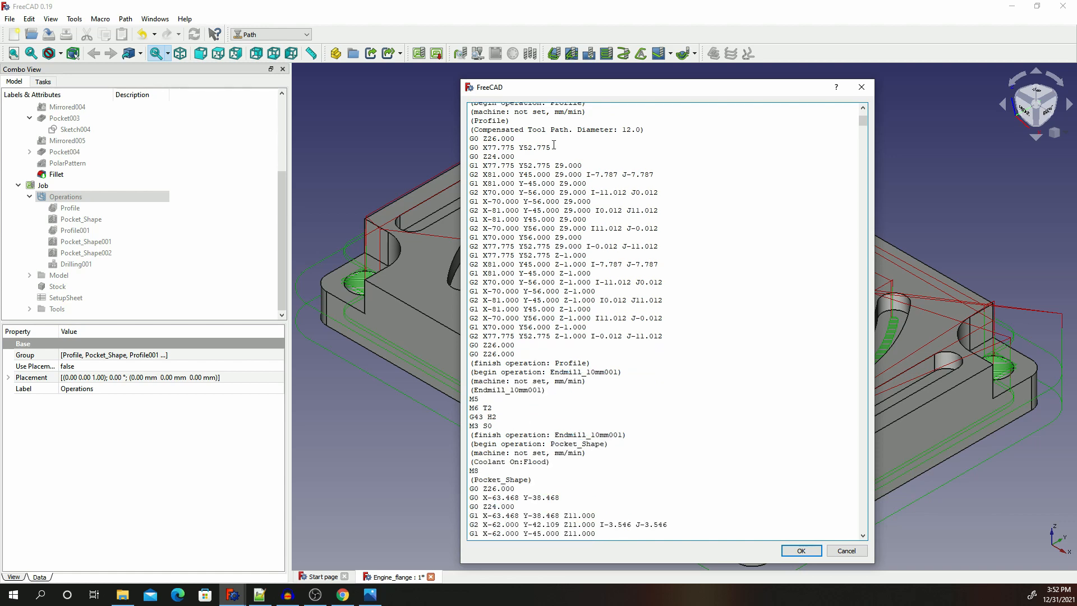
pyautogui.scroll(7, 583, 166)
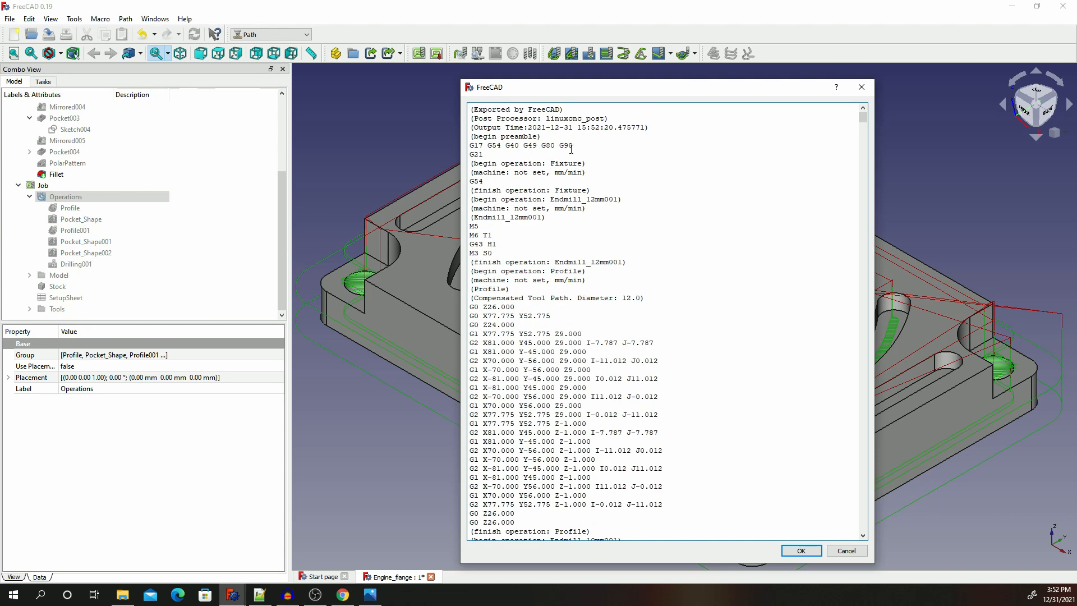
pyautogui.scroll(-20, 571, 149)
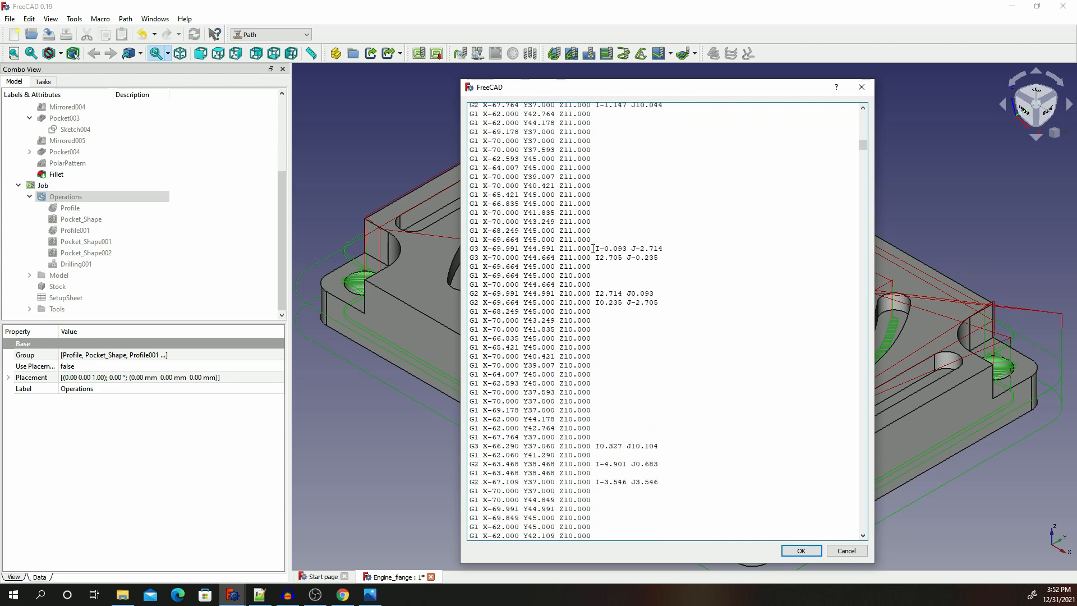
pyautogui.scroll(-20, 593, 248)
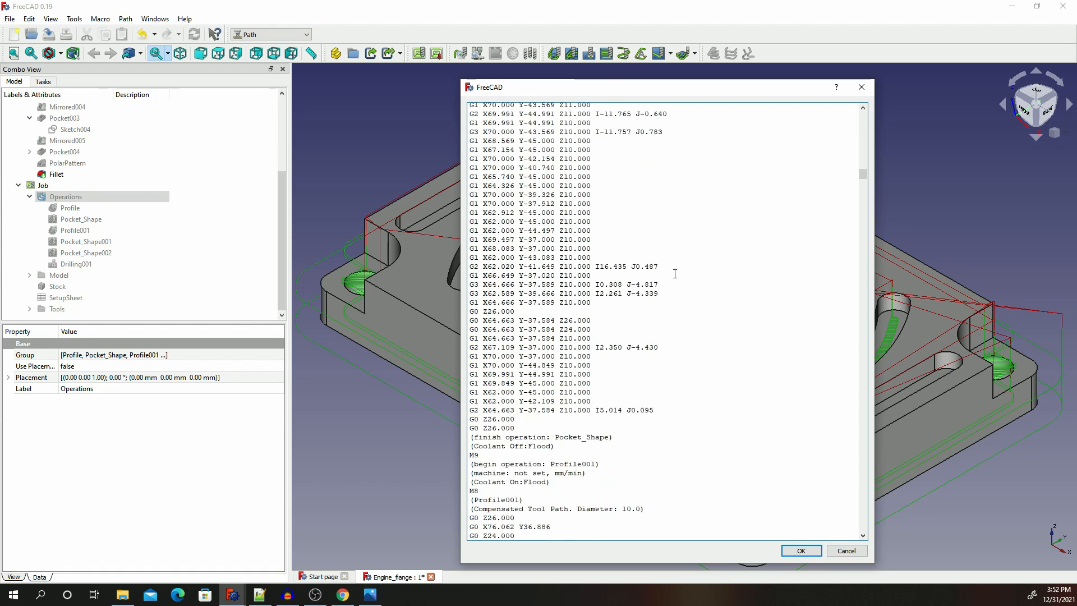
pyautogui.scroll(-20, 675, 273)
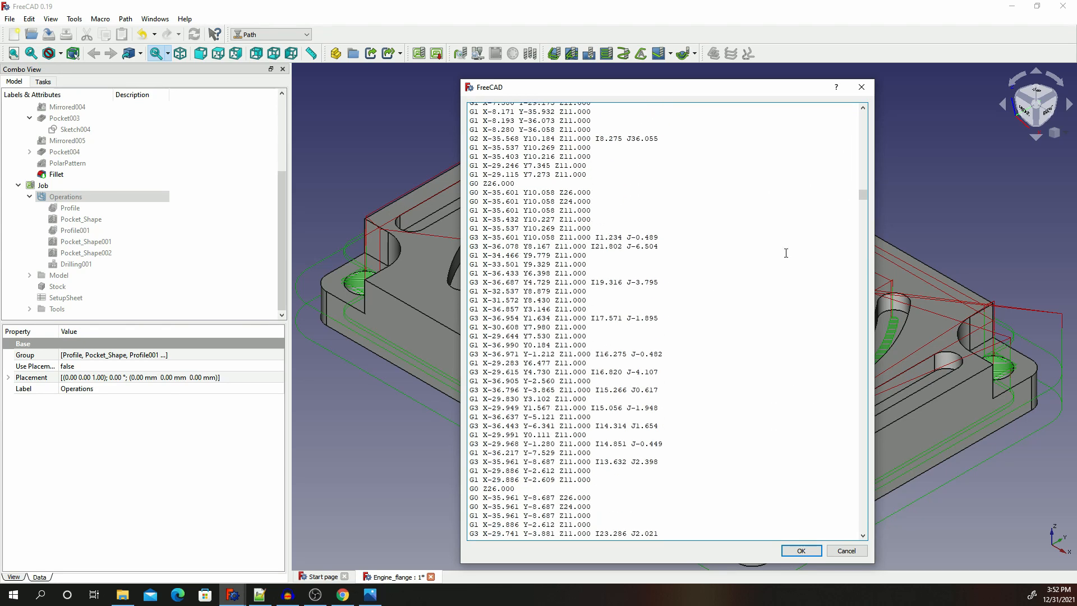
pyautogui.scroll(-20, 785, 253)
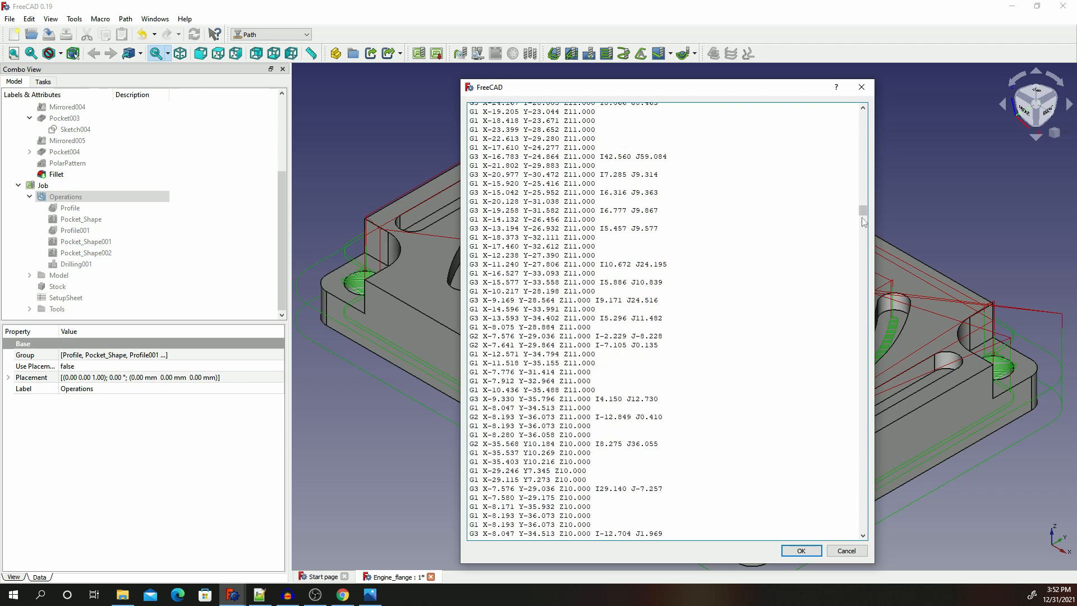
pyautogui.moveTo(862, 210); pyautogui.dragTo(862, 514)
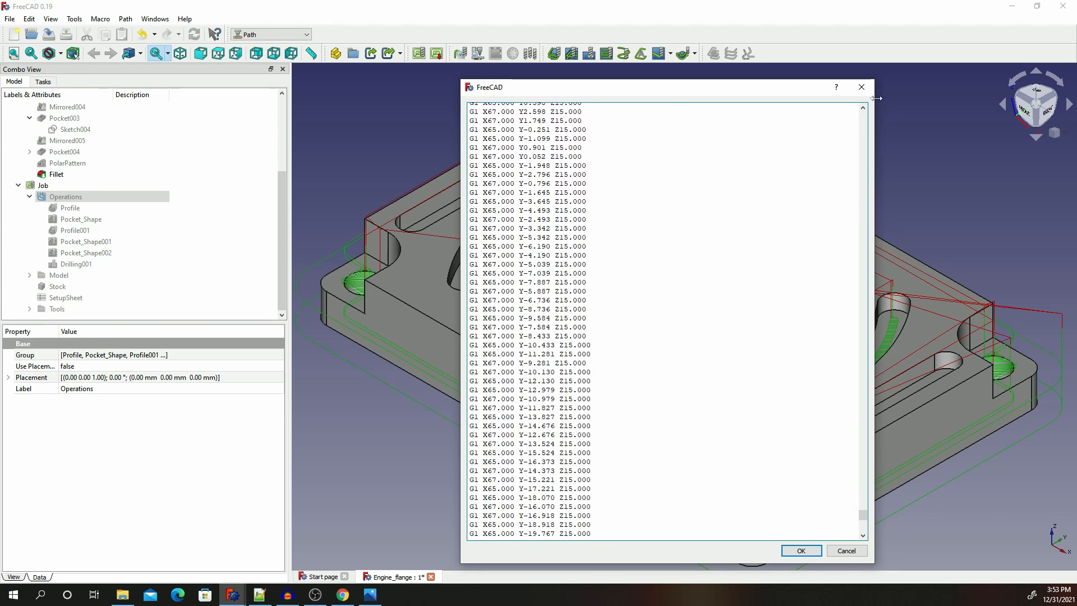
pyautogui.click(861, 87)
# Expand the job's tool list, view the Endmill_6mm001 controller's feed and spindle settings, and close it without changes.
pyautogui.scroll(1, 151, 301)
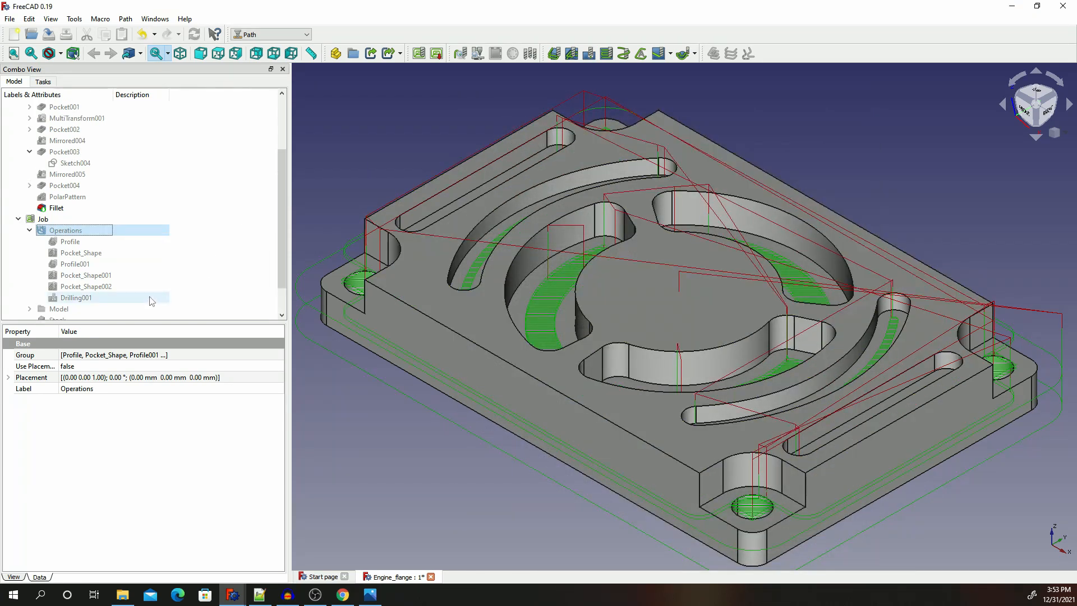
pyautogui.scroll(-1, 150, 297)
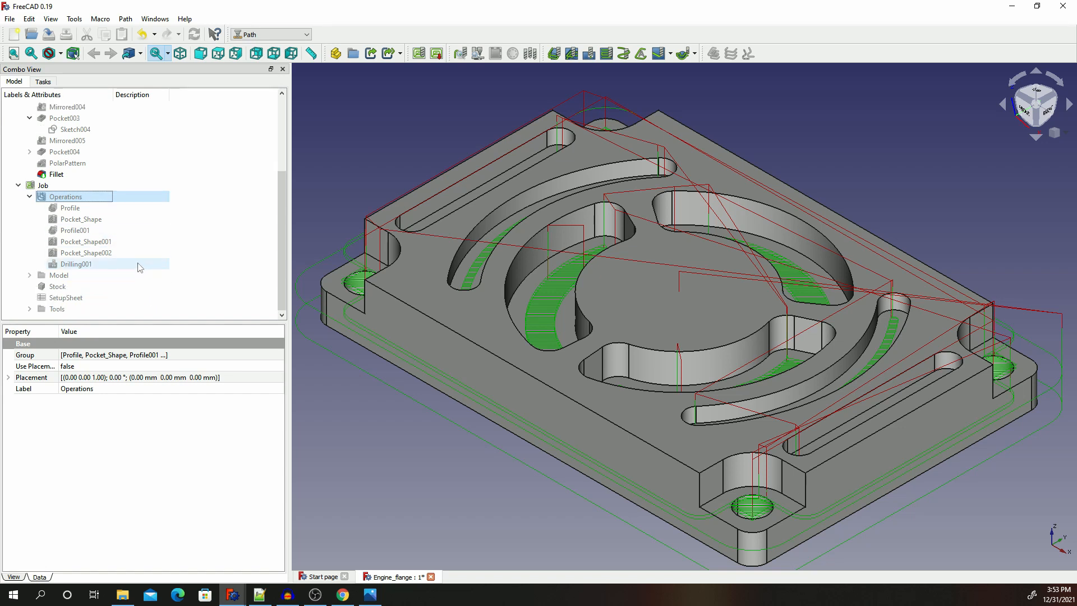
pyautogui.click(29, 309)
pyautogui.scroll(-3, 122, 289)
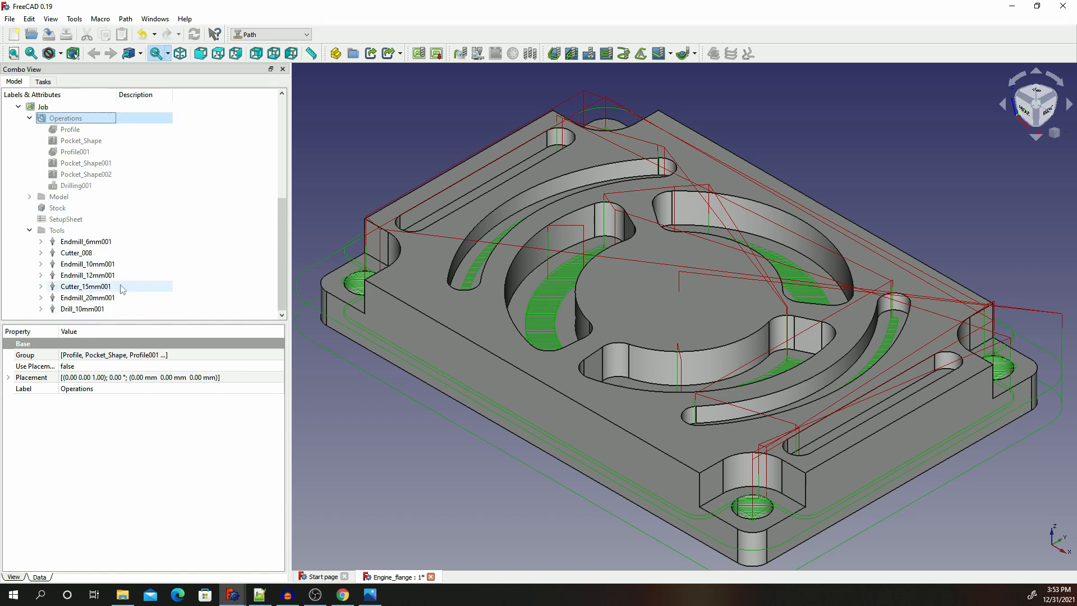
pyautogui.click(67, 231)
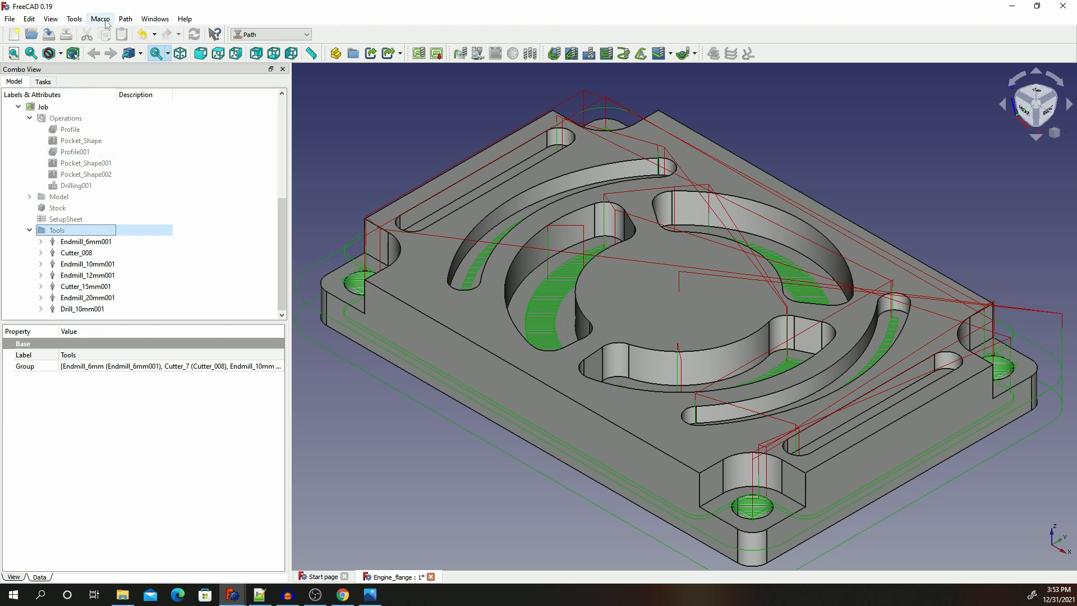
pyautogui.click(125, 19)
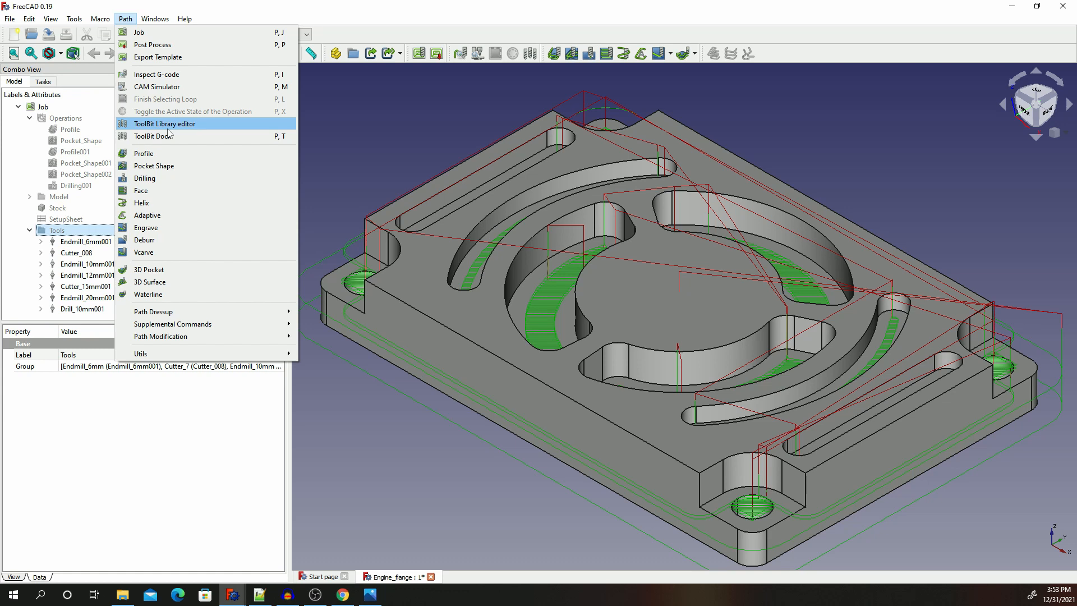
pyautogui.click(66, 232)
pyautogui.click(84, 241)
pyautogui.doubleClick(85, 241)
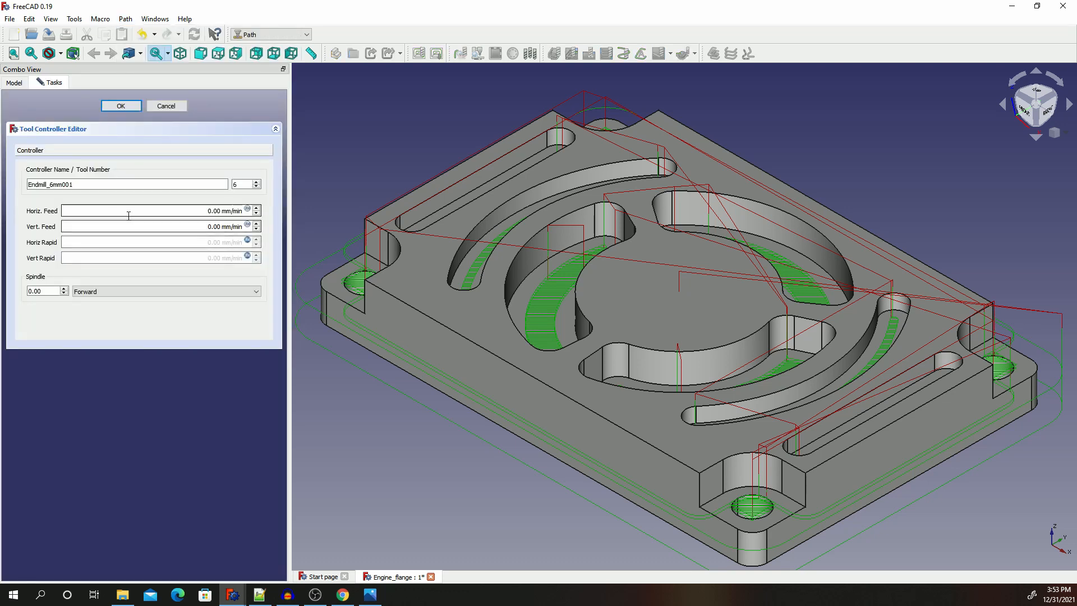
pyautogui.click(166, 107)
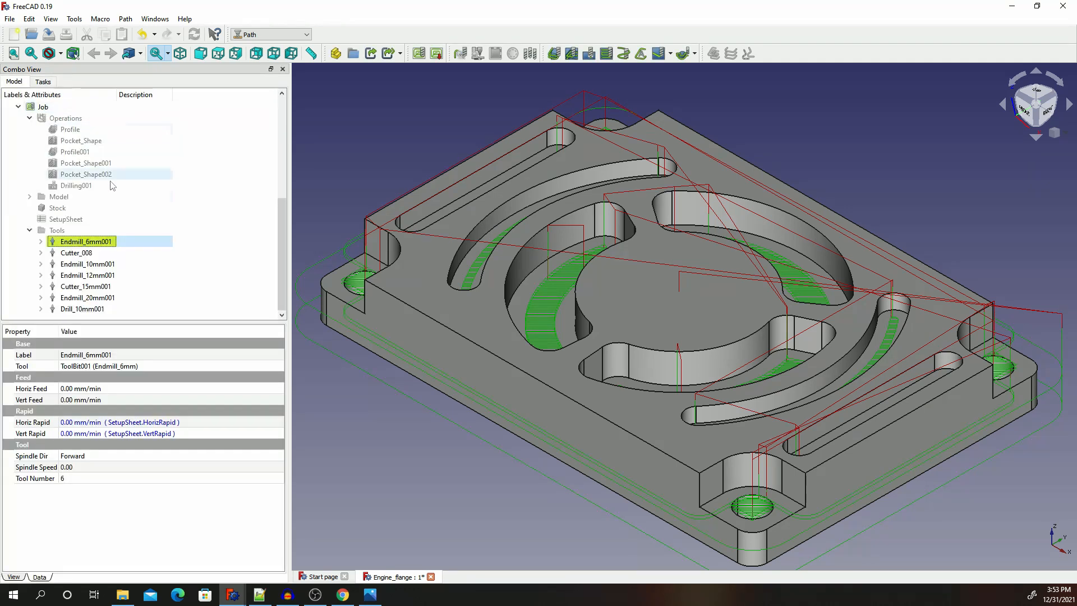
# Set the spindle speed of the Endmill_6mm001 tool controller to 500 and close its editor.
pyautogui.doubleClick(79, 243)
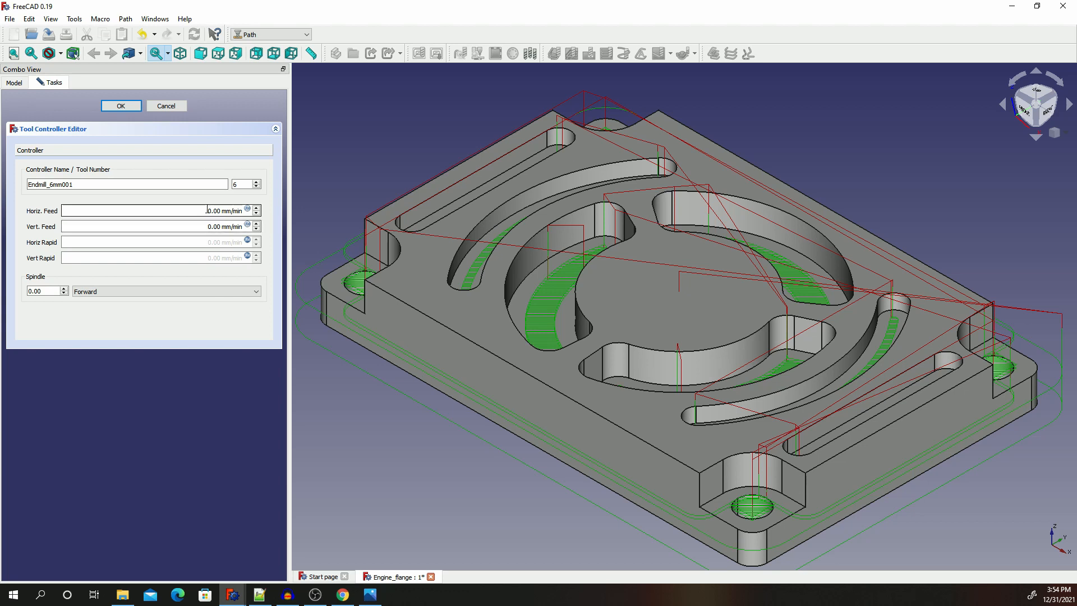
pyautogui.doubleClick(218, 210)
pyautogui.doubleClick(210, 226)
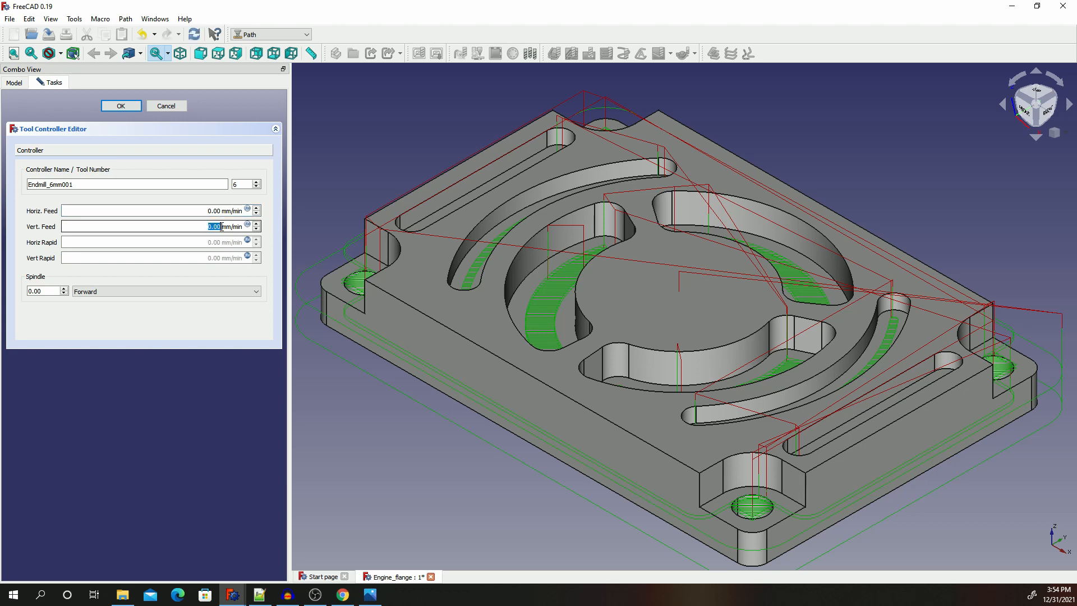
pyautogui.doubleClick(50, 289)
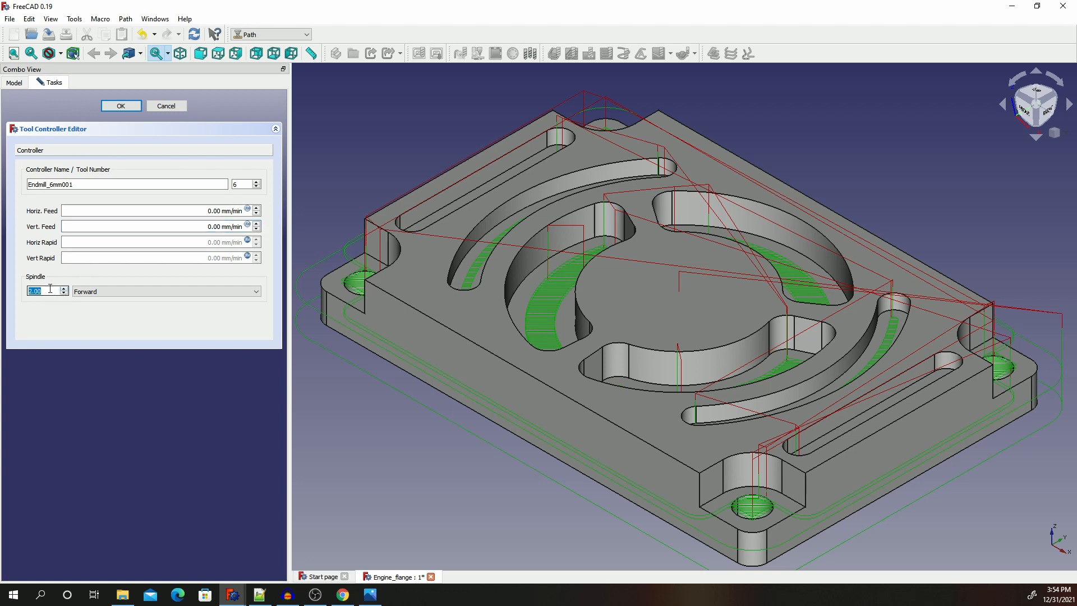
pyautogui.click(56, 290)
pyautogui.moveTo(41, 290); pyautogui.dragTo(20, 293)
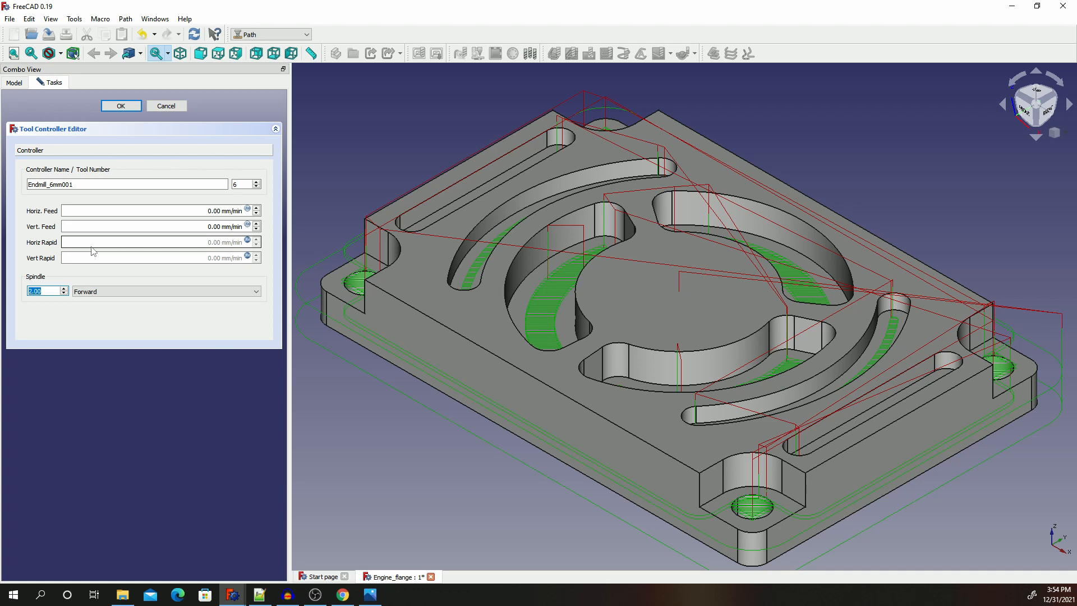
pyautogui.click(72, 249)
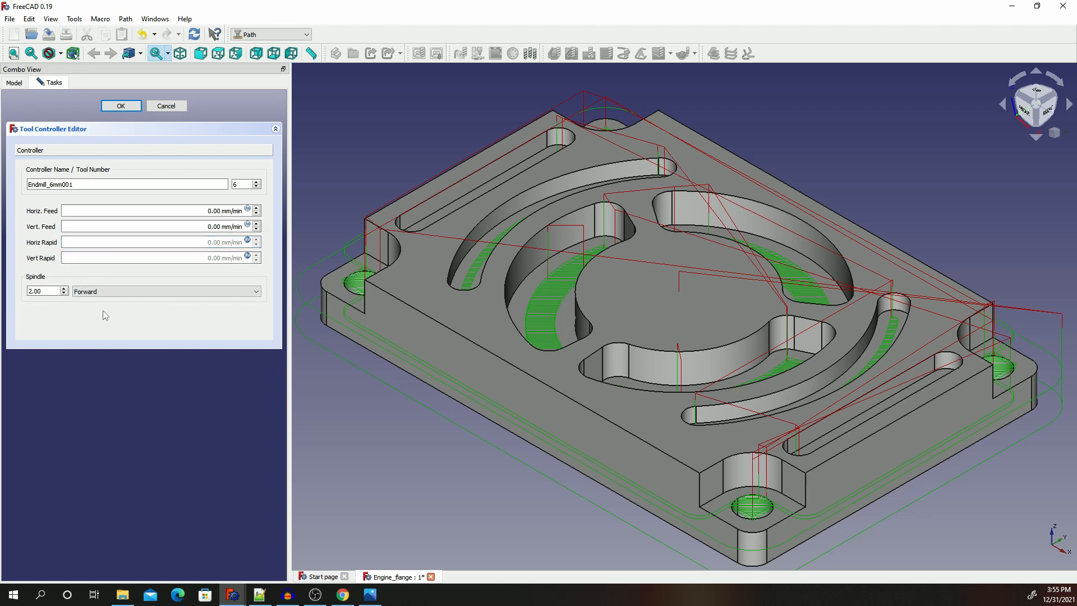
pyautogui.moveTo(44, 291); pyautogui.dragTo(28, 294)
pyautogui.write('5')
pyautogui.click(104, 292)
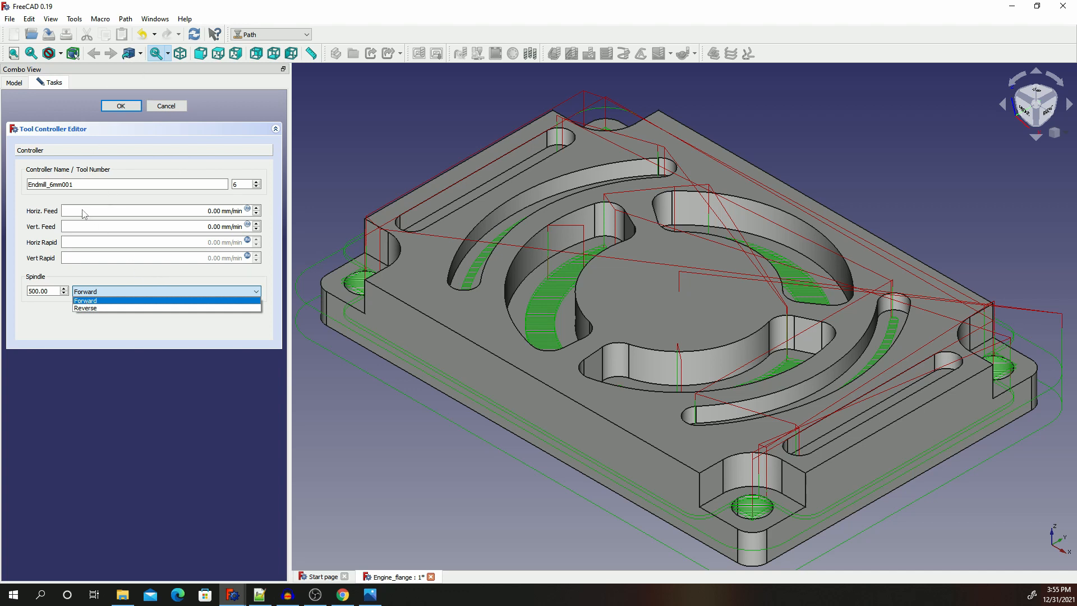
pyautogui.click(171, 114)
pyautogui.click(168, 108)
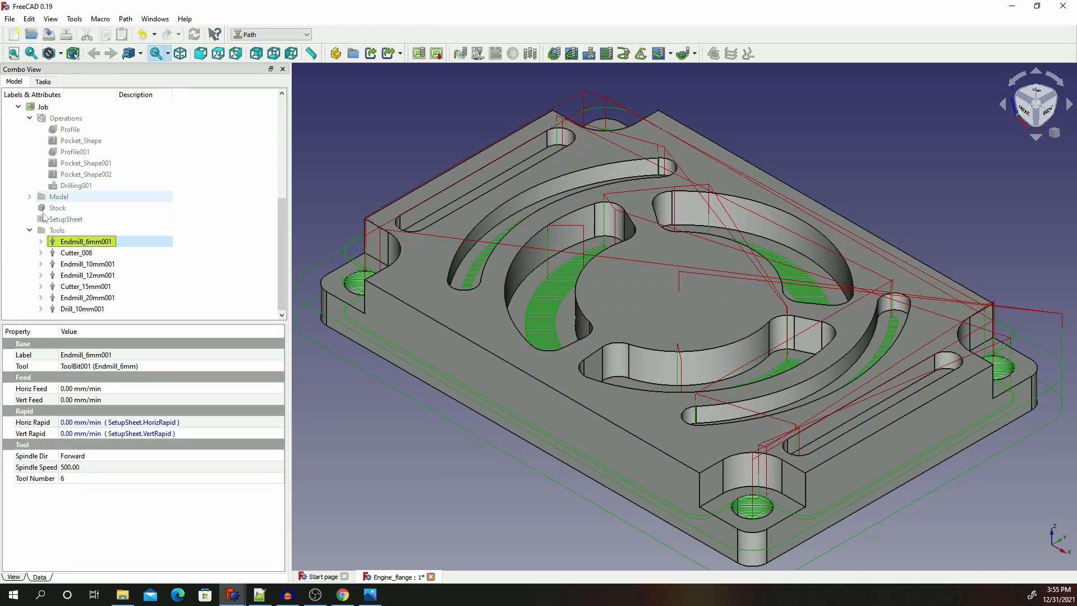
pyautogui.scroll(6, 81, 134)
pyautogui.click(55, 129)
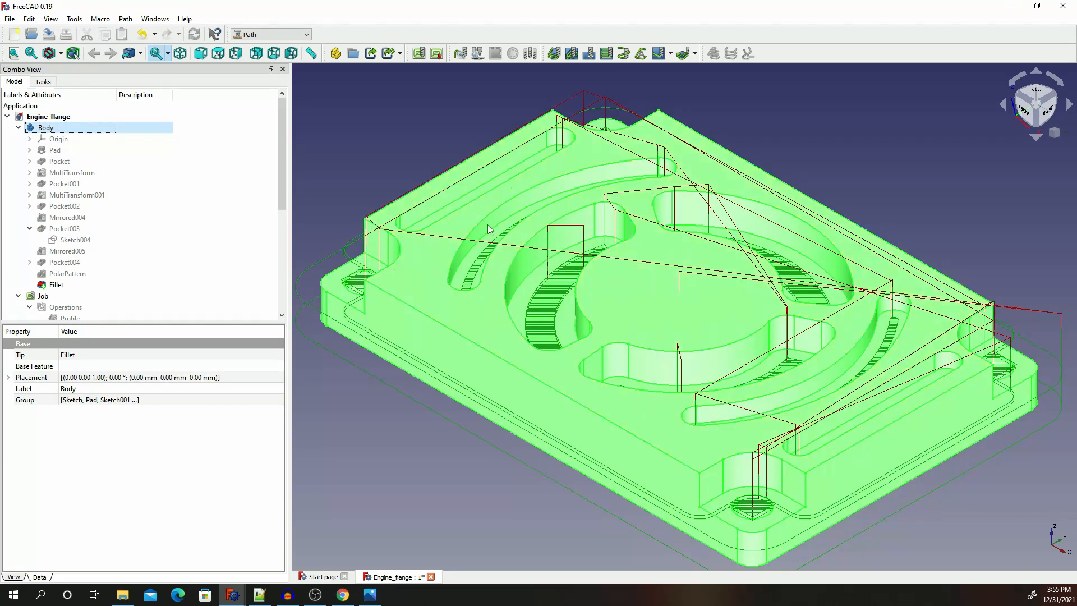
pyautogui.click(853, 156)
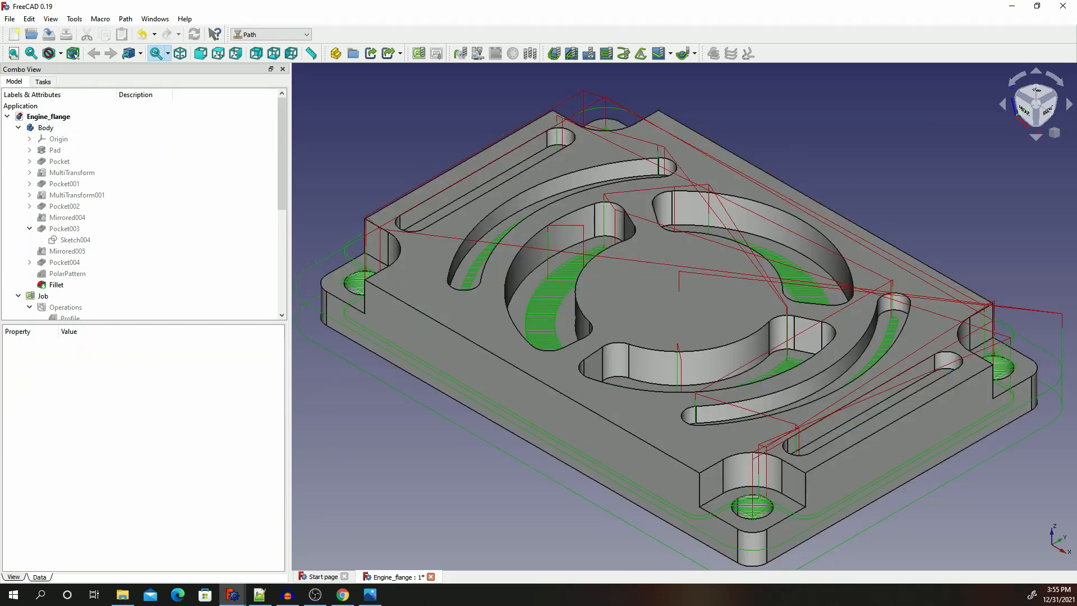